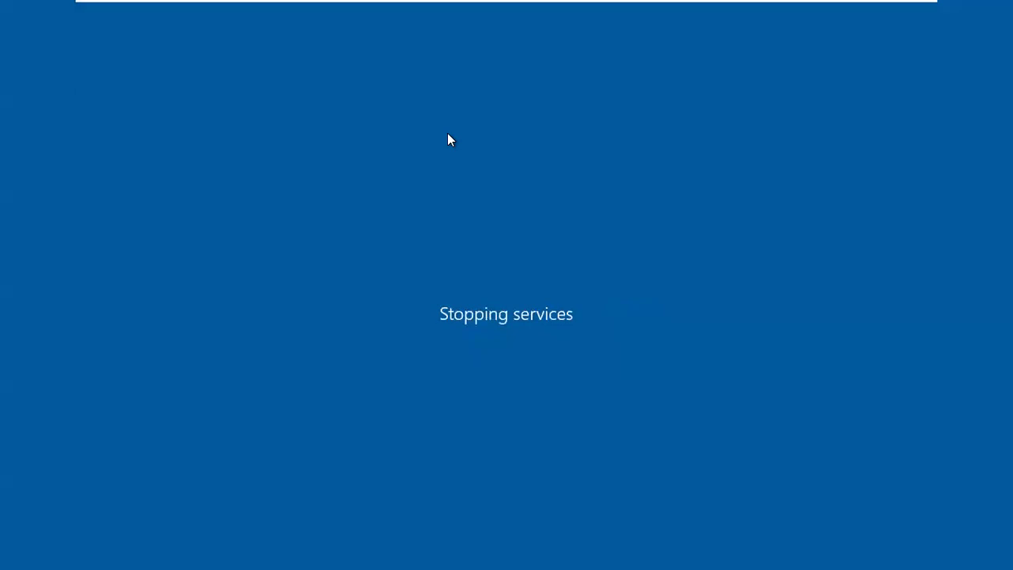
Step: Switch to the Server-04-Mem-02 virtual machine and sign in to the ABC domain administrator account with its password
mouse_move(527, 4)
left_click(570, 11)
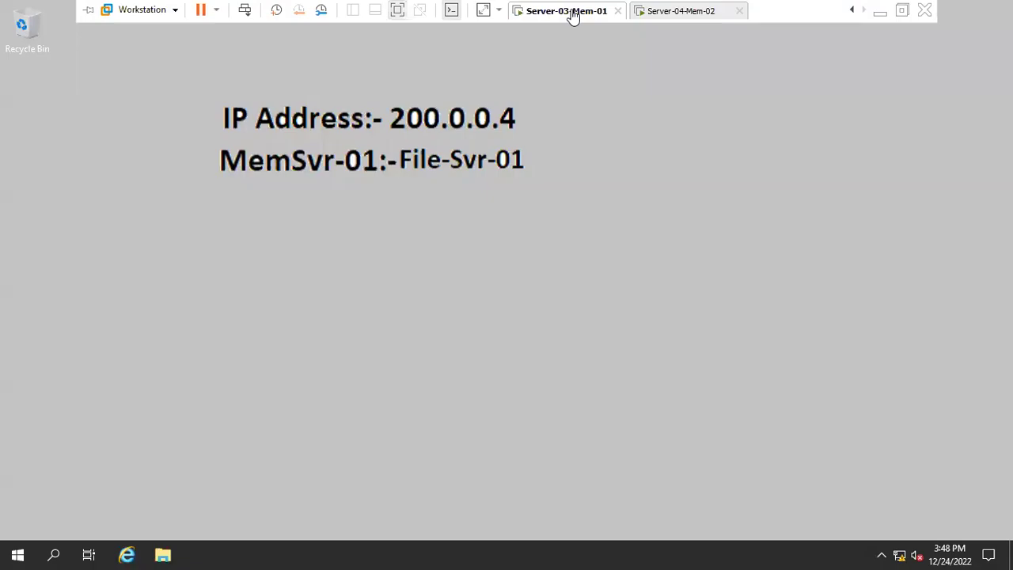
left_click(693, 11)
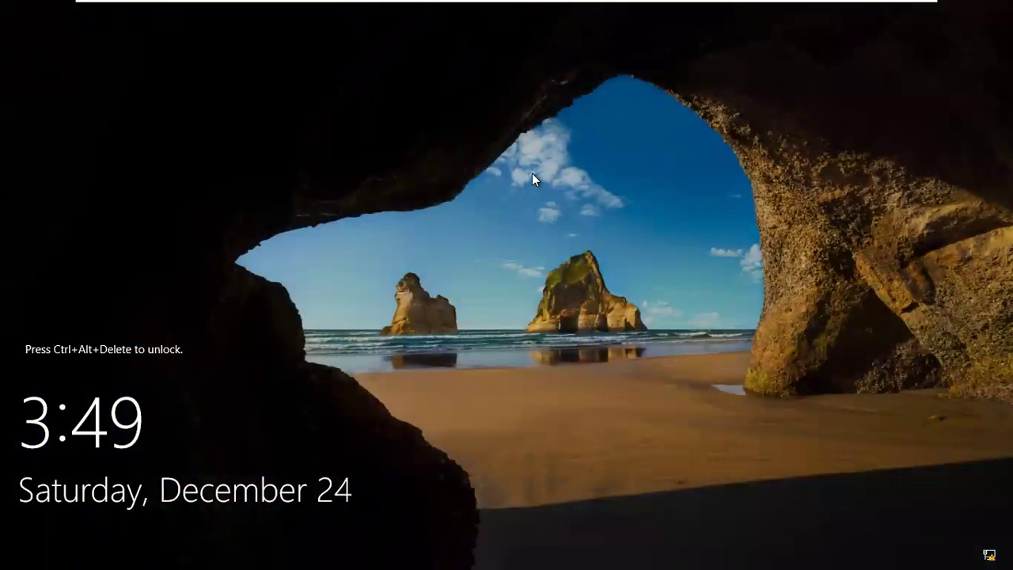
key("ctrl+alt+Delete")
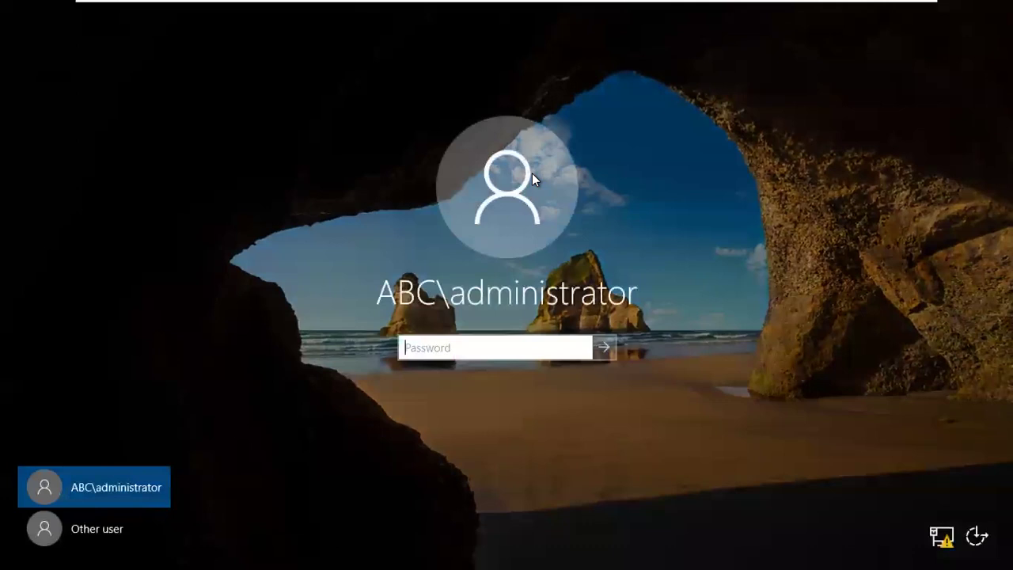
type("•••••••")
key("Return")
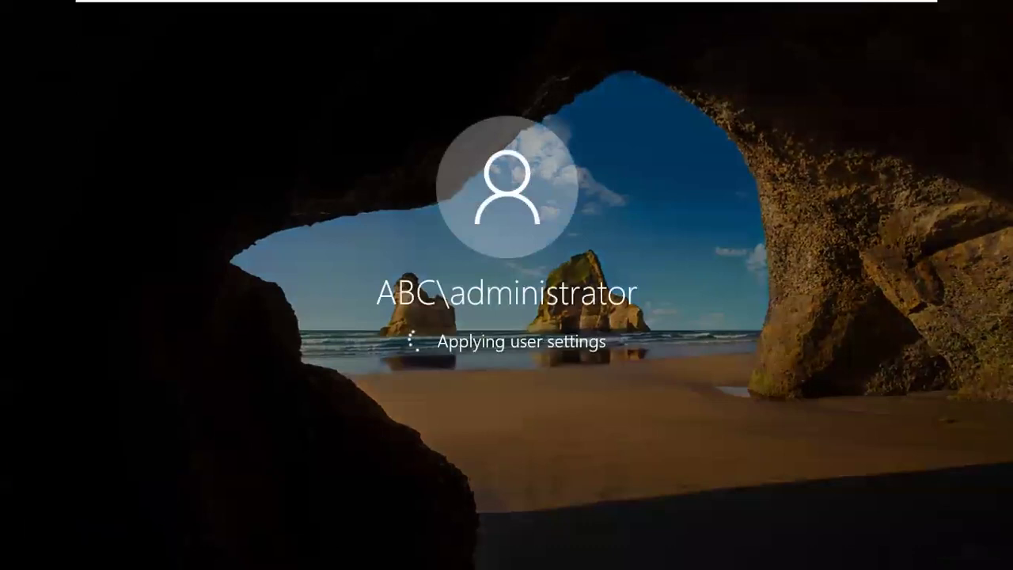
Step: Leave and re-enter full-screen mode, switch to the Server-03-Mem-01 virtual machine and refresh its desktop
mouse_move(532, 5)
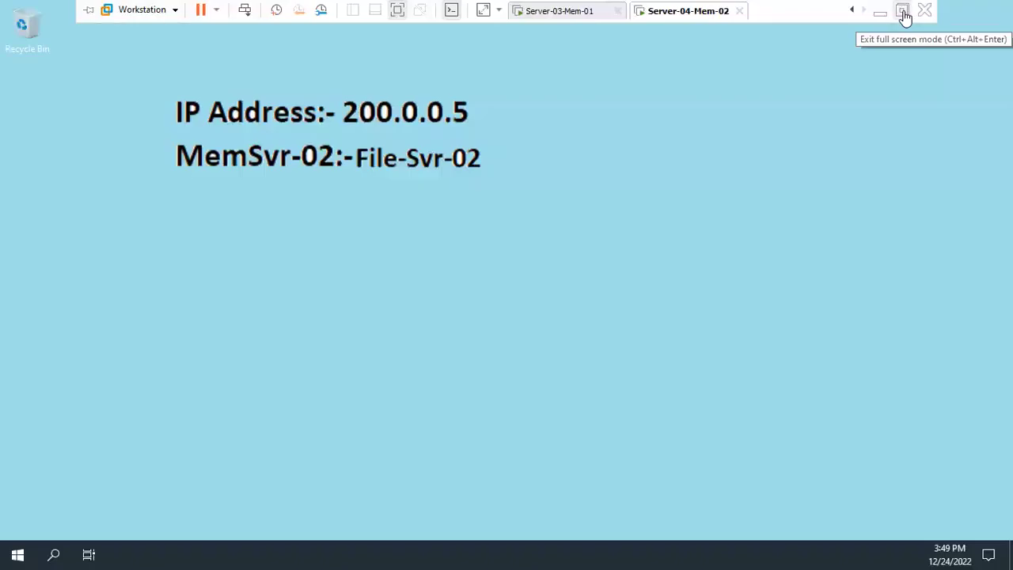
left_click(902, 10)
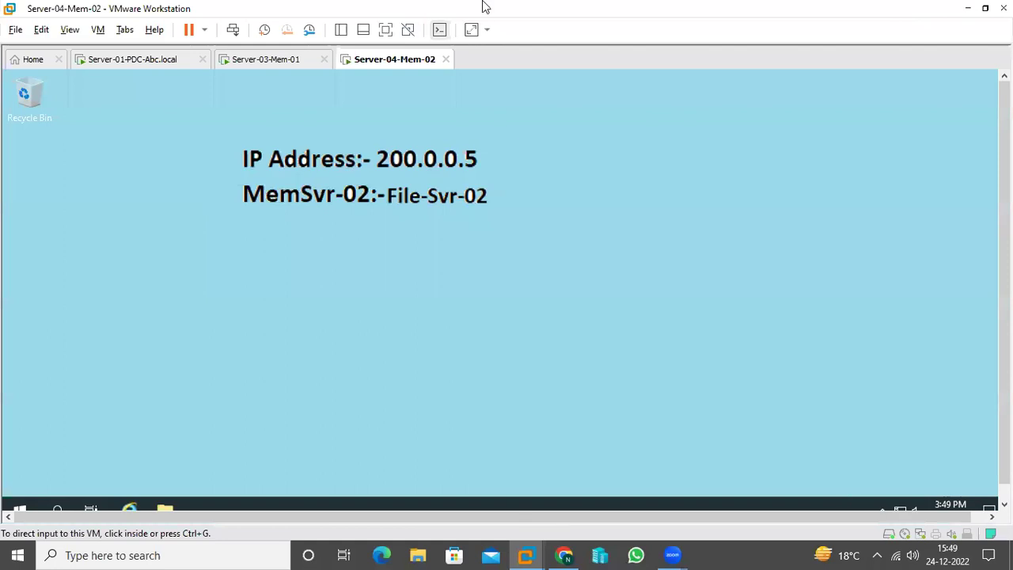
left_click(385, 29)
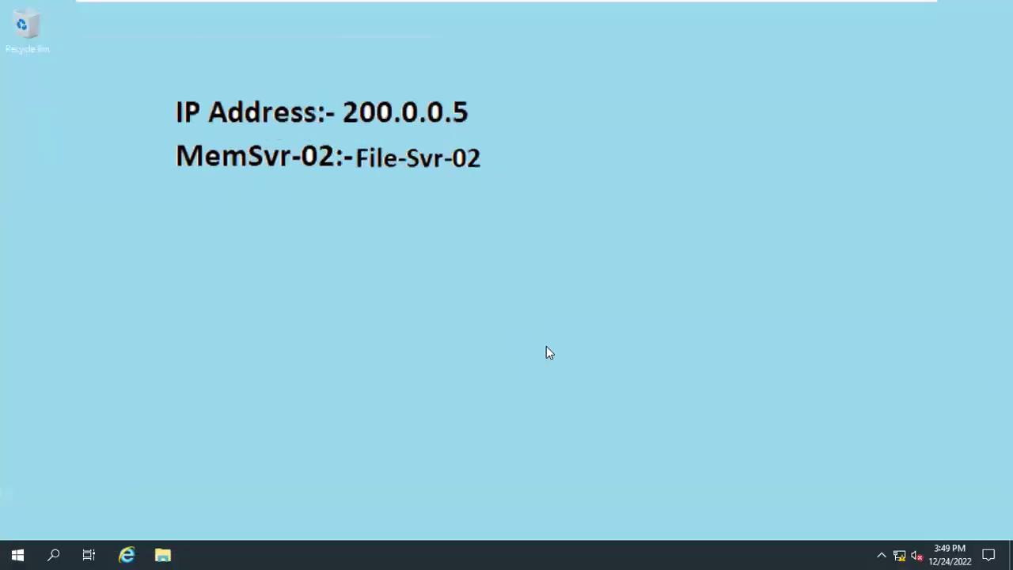
left_click(680, 10)
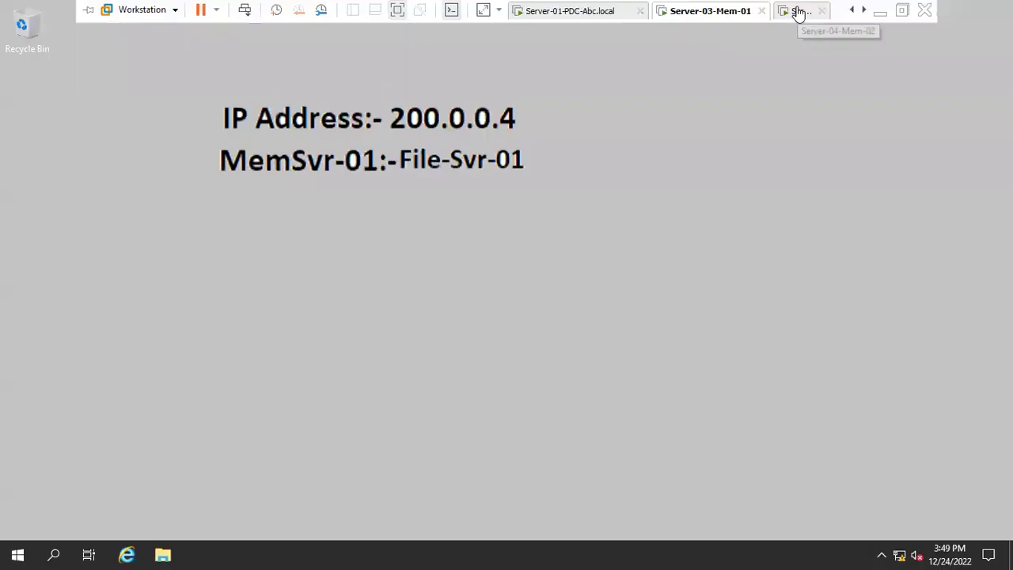
left_click(798, 12)
left_click(686, 11)
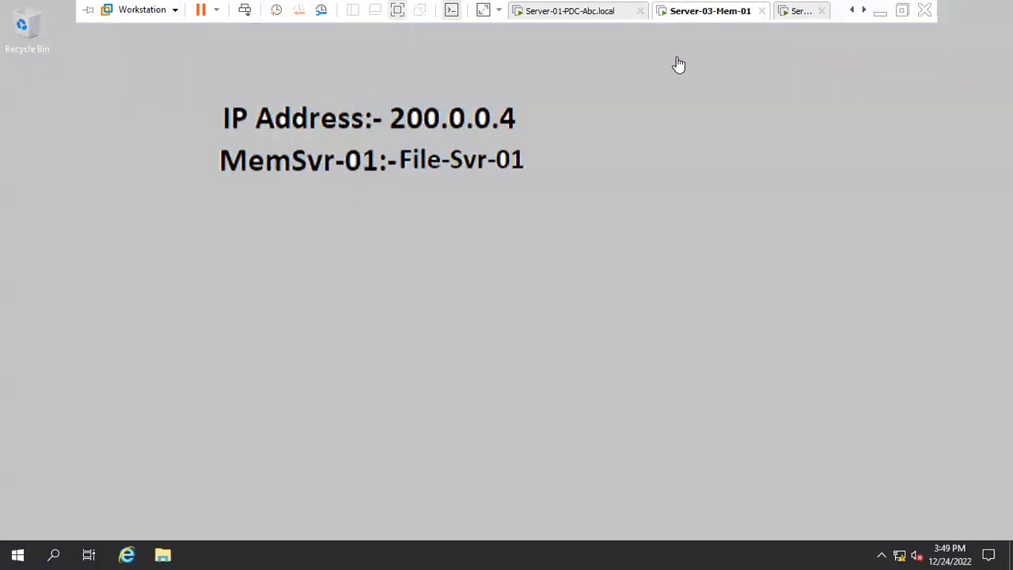
right_click(445, 216)
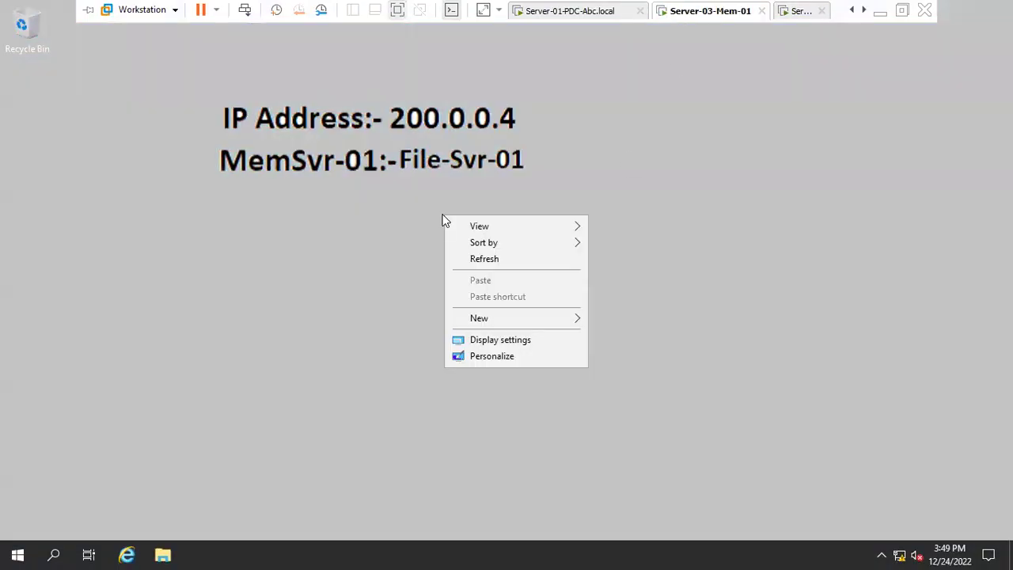
left_click(484, 262)
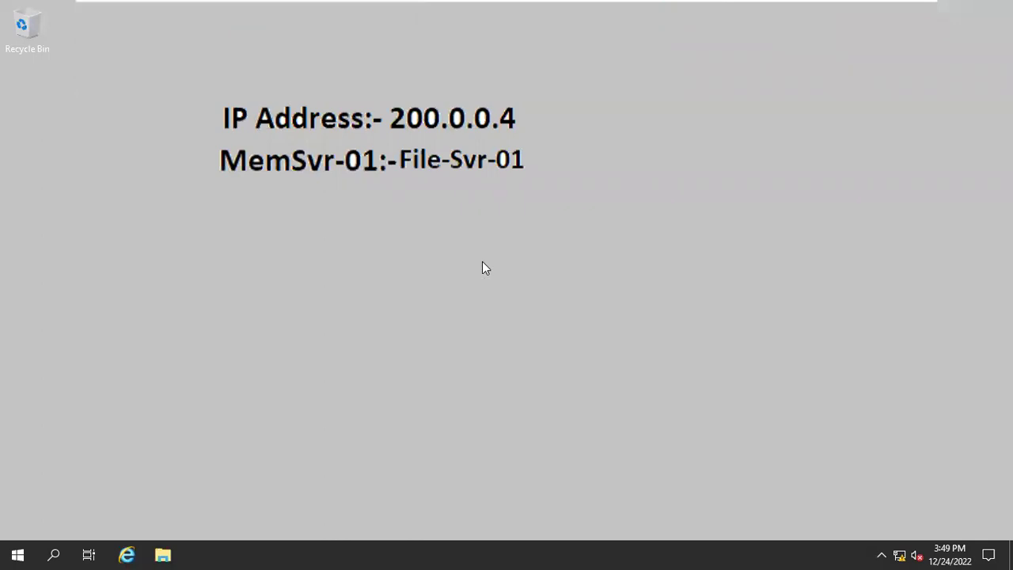
Step: Open Failover Cluster Manager maximized on Mem-01 and permanently dismiss the Windows Admin Center notice
left_click(17, 555)
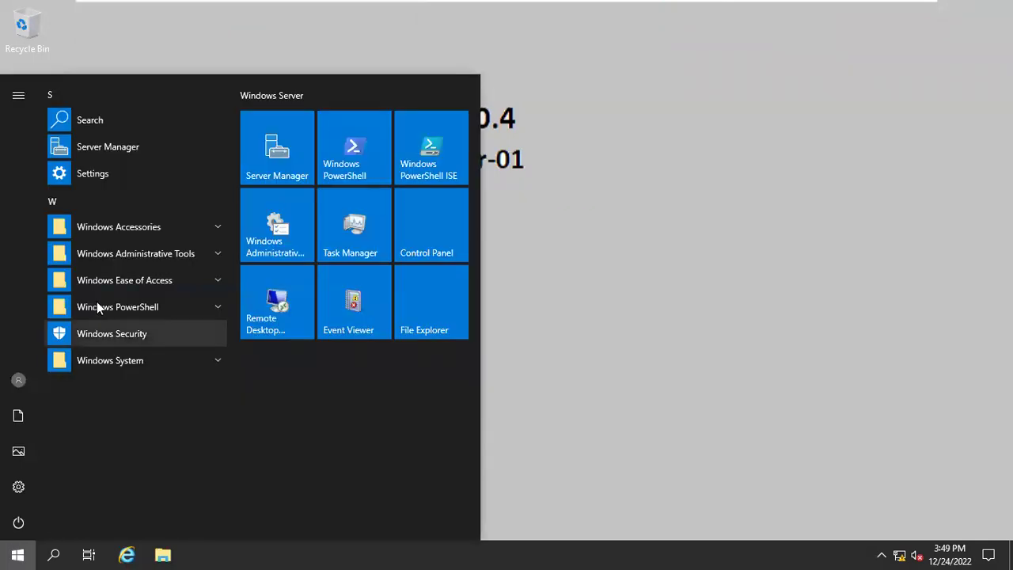
left_click(108, 258)
scroll(127, 392, "down", 2)
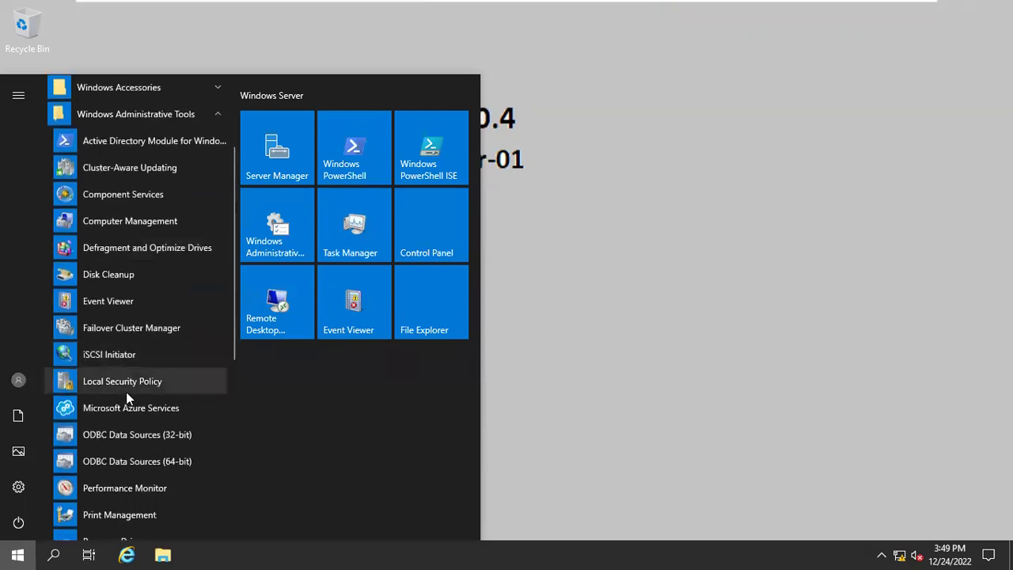
left_click(131, 327)
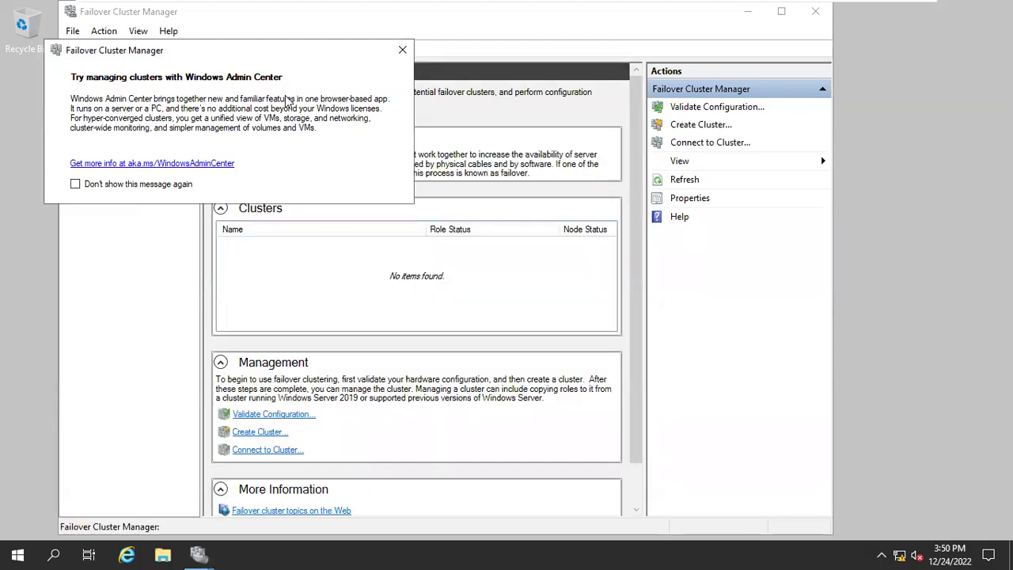
left_click(139, 187)
left_click(402, 52)
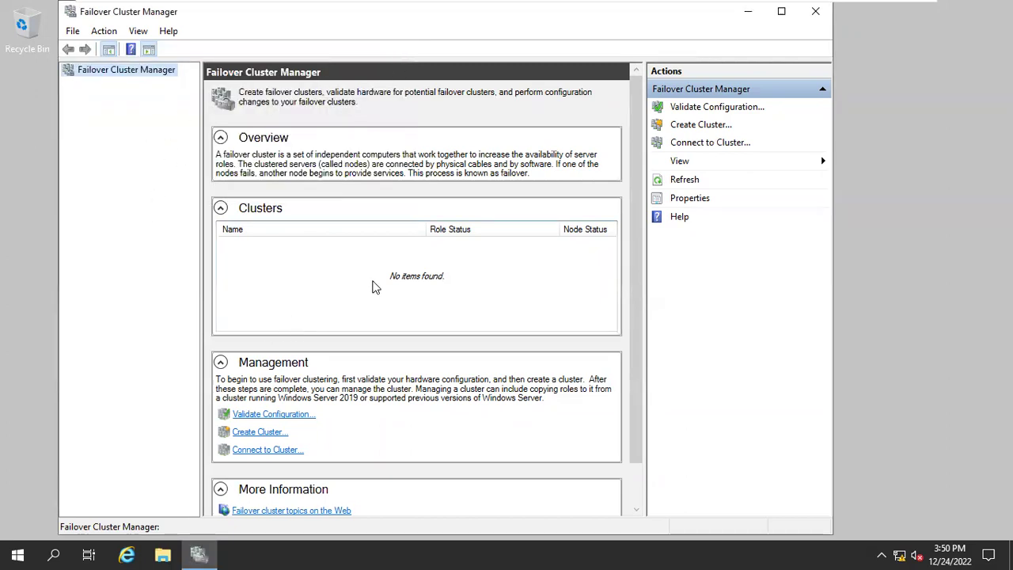
left_click(782, 11)
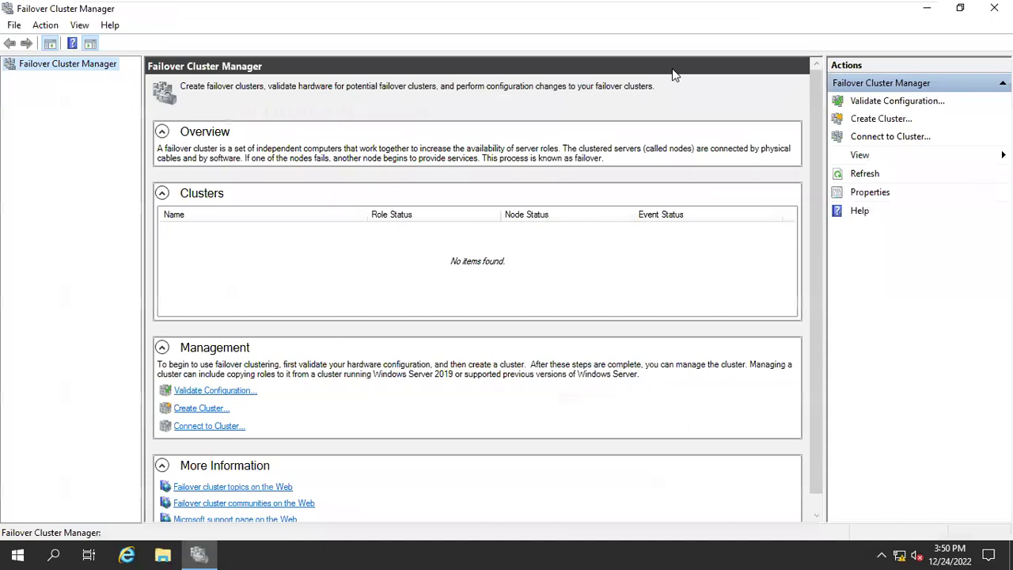
Step: Start the Validate a Configuration Wizard and continue past its introduction to the server selection
left_click(196, 392)
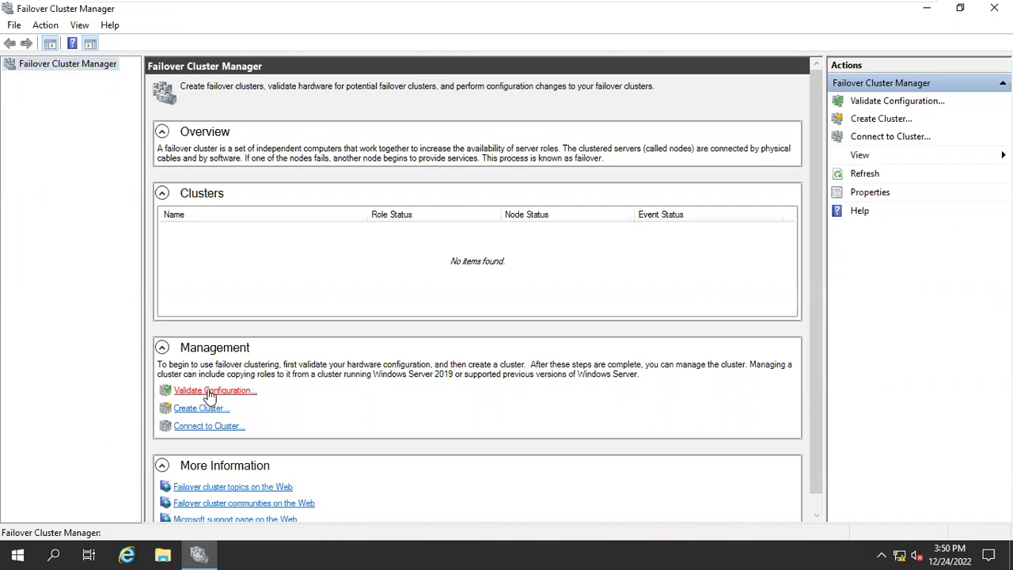
left_click(209, 392)
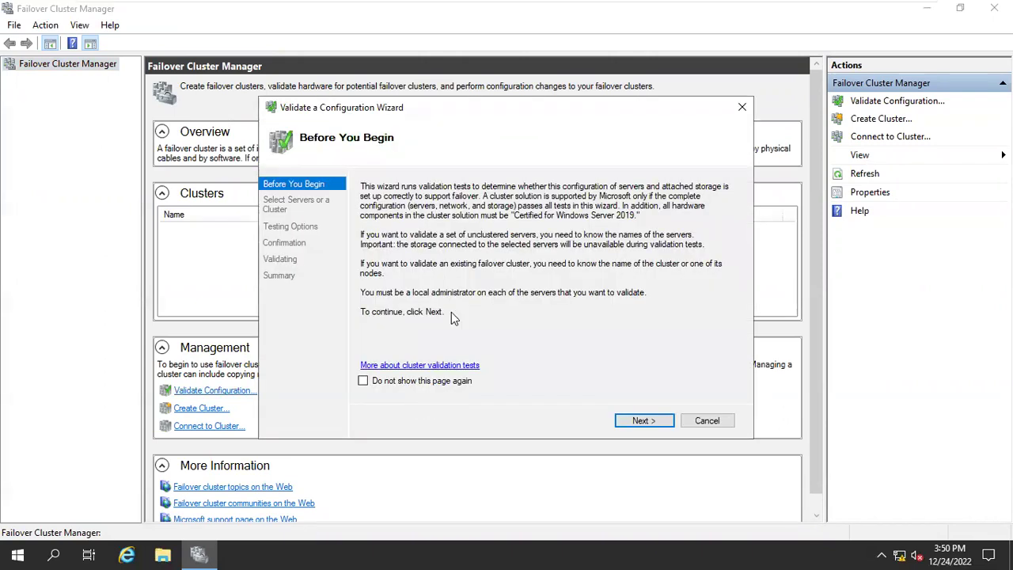
left_click_drag(369, 107, 323, 79)
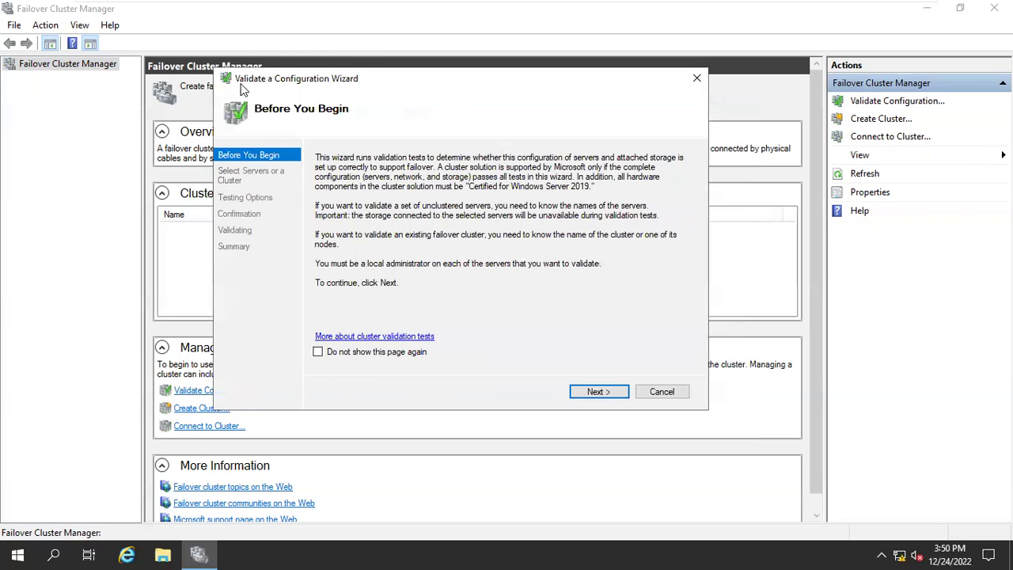
left_click(598, 391)
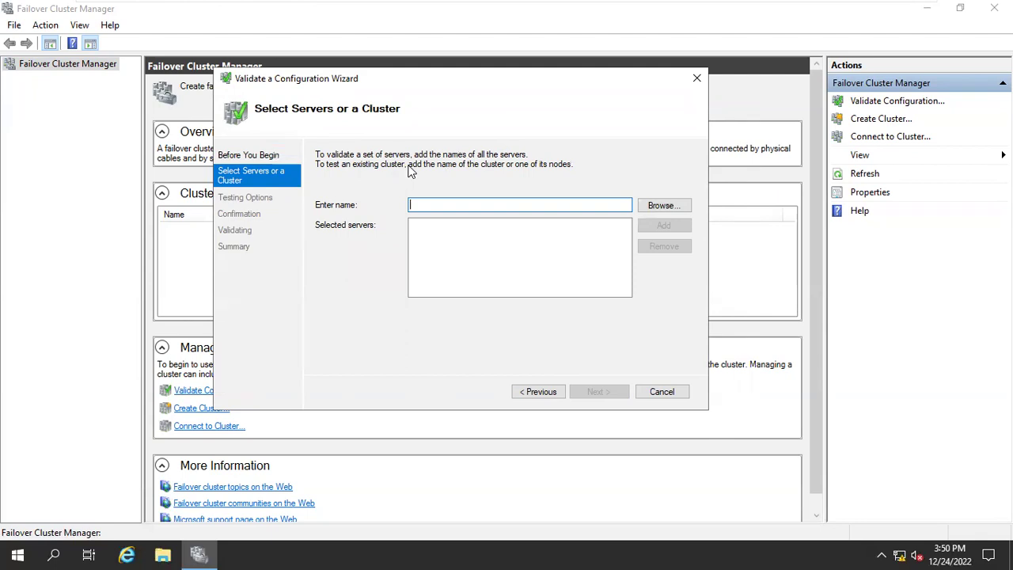
Step: Look up computers matching "Mem" in Abc.local and add MEM-01 to the servers to validate
left_click(663, 206)
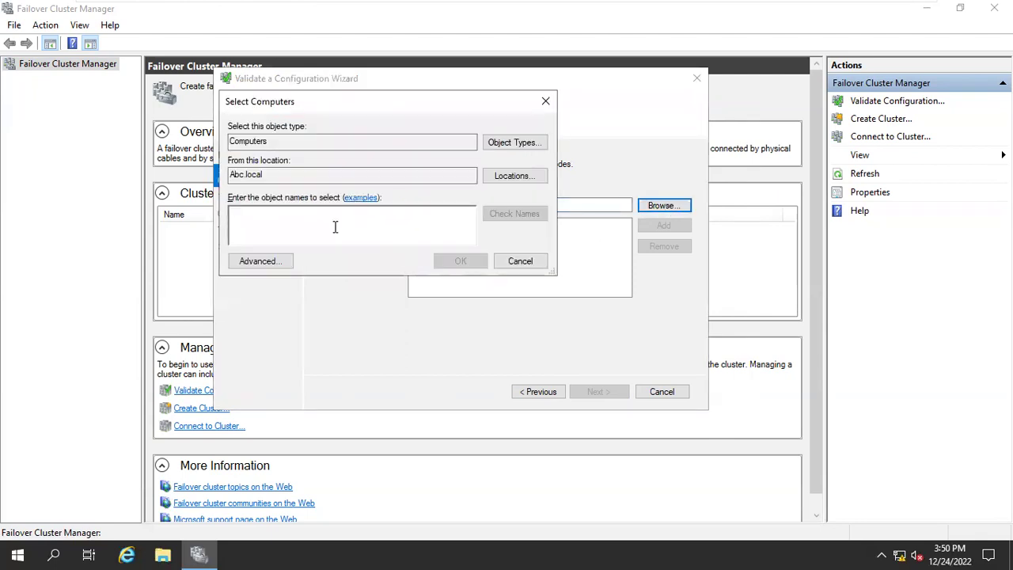
type("Mem")
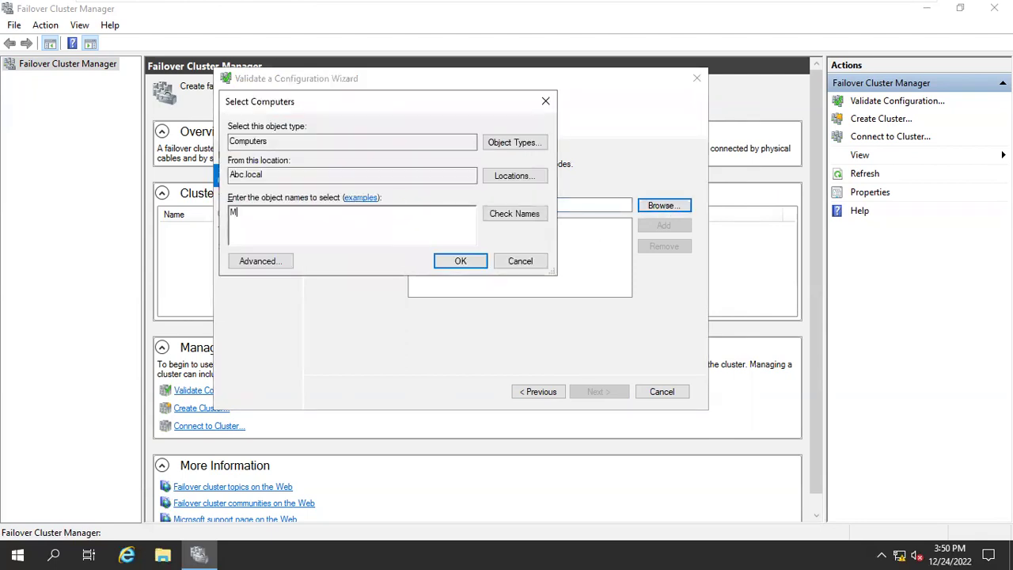
left_click(514, 214)
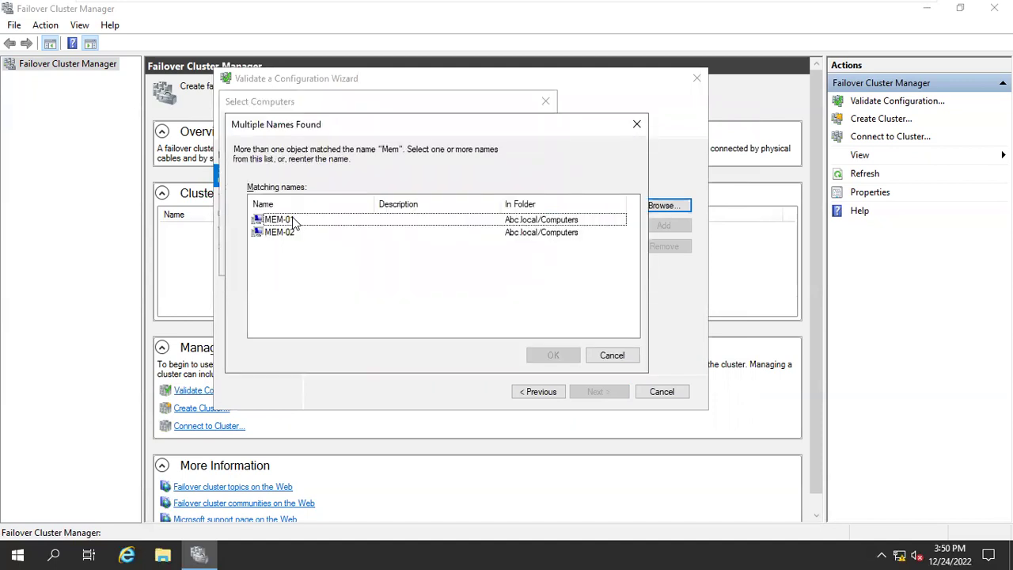
left_click(293, 222)
mouse_move(448, 4)
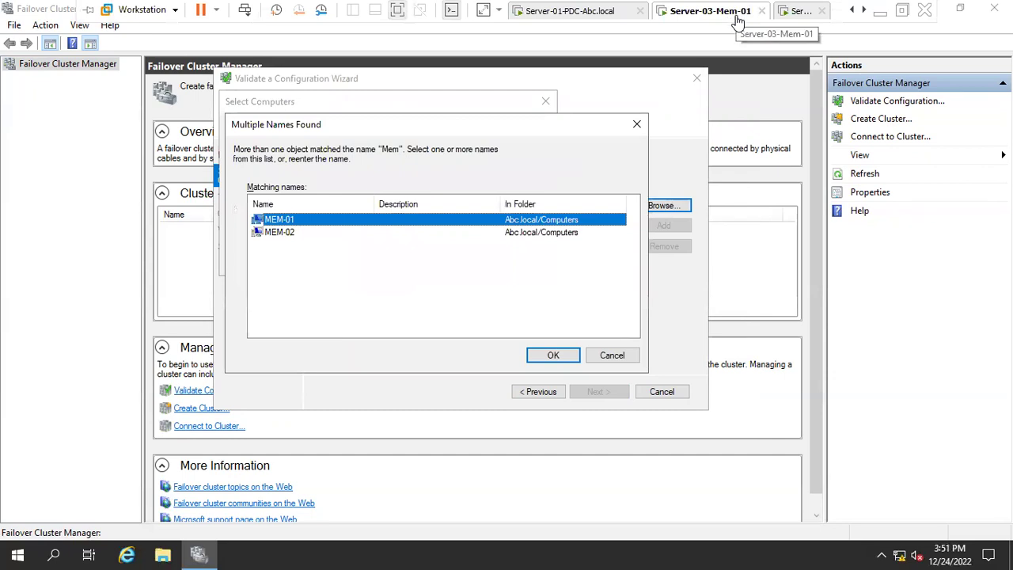
left_click(551, 355)
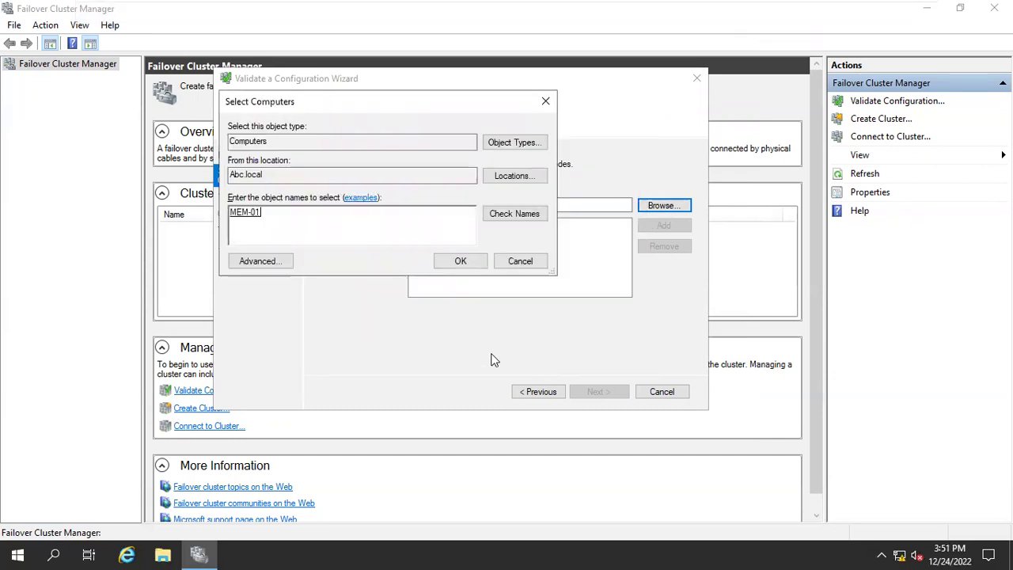
left_click(460, 261)
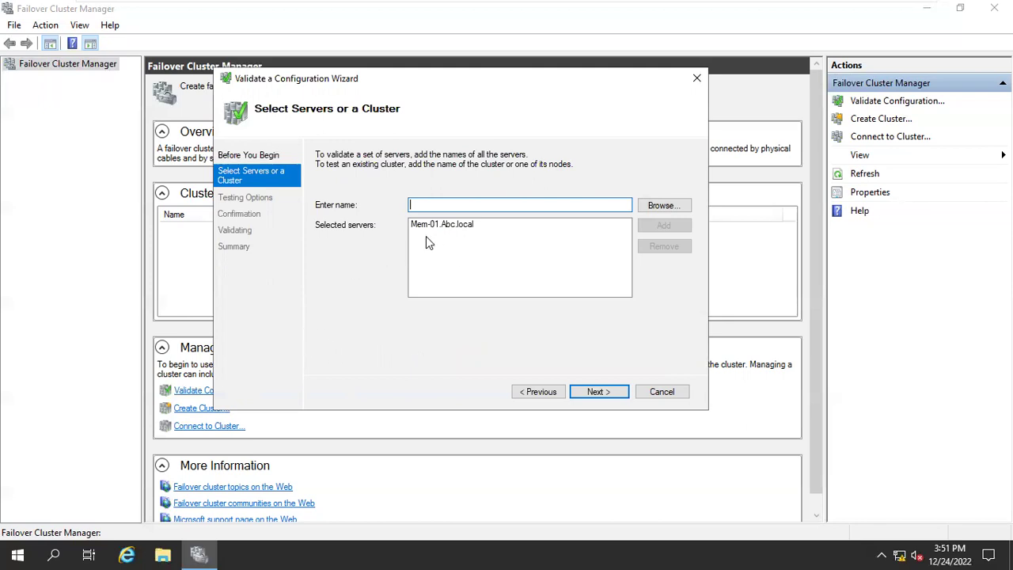
Step: Choose to run all tests, review the list of selected tests, and start the validation of Mem-01.Abc.local
left_click(596, 392)
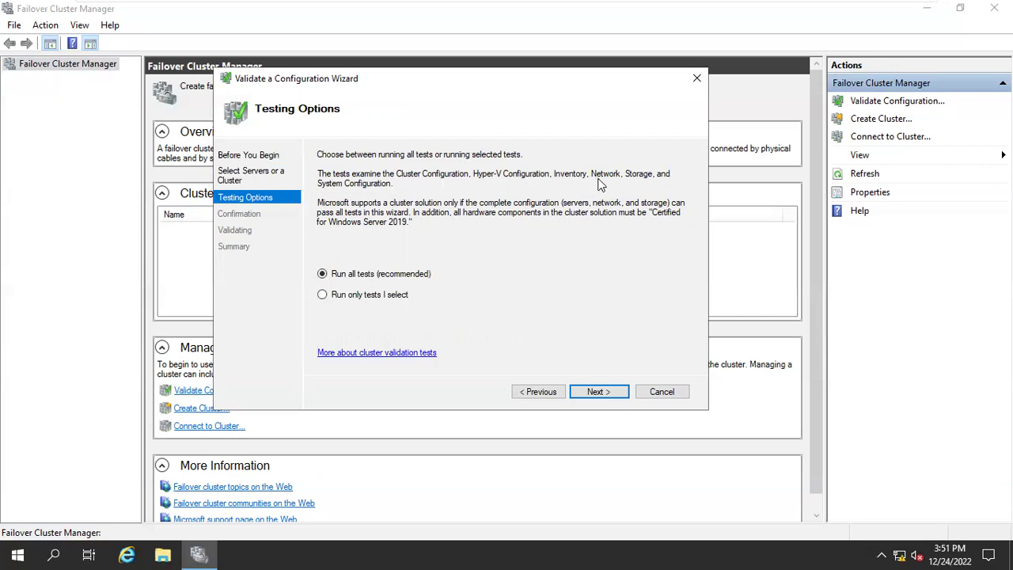
left_click(608, 393)
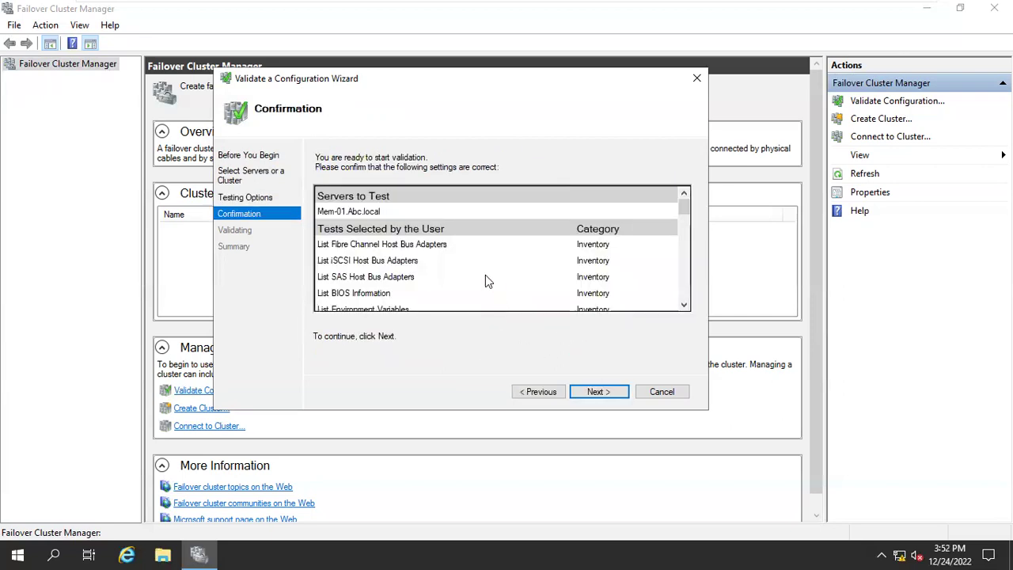
scroll(426, 254, "down", 15)
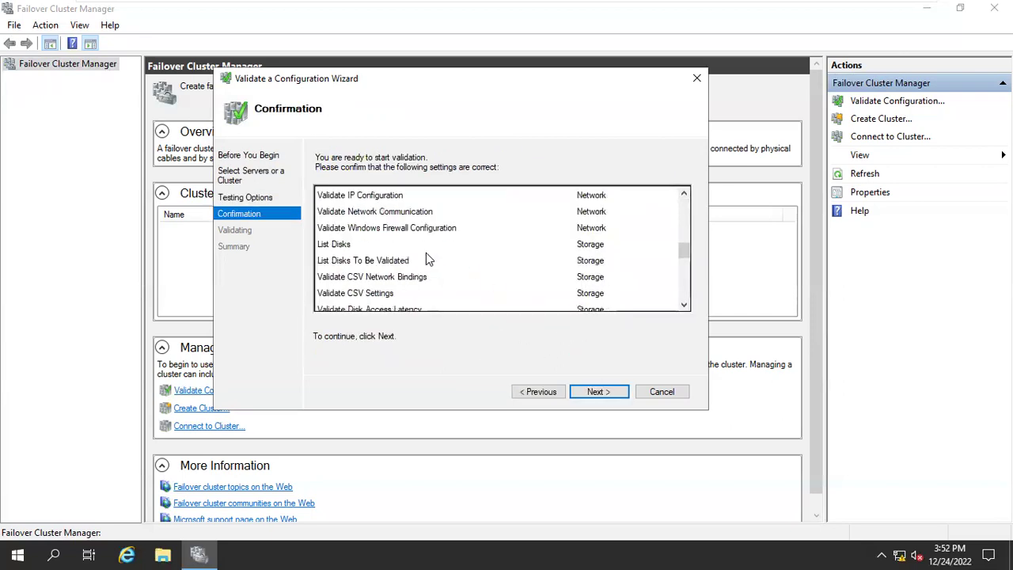
scroll(426, 258, "up", 12)
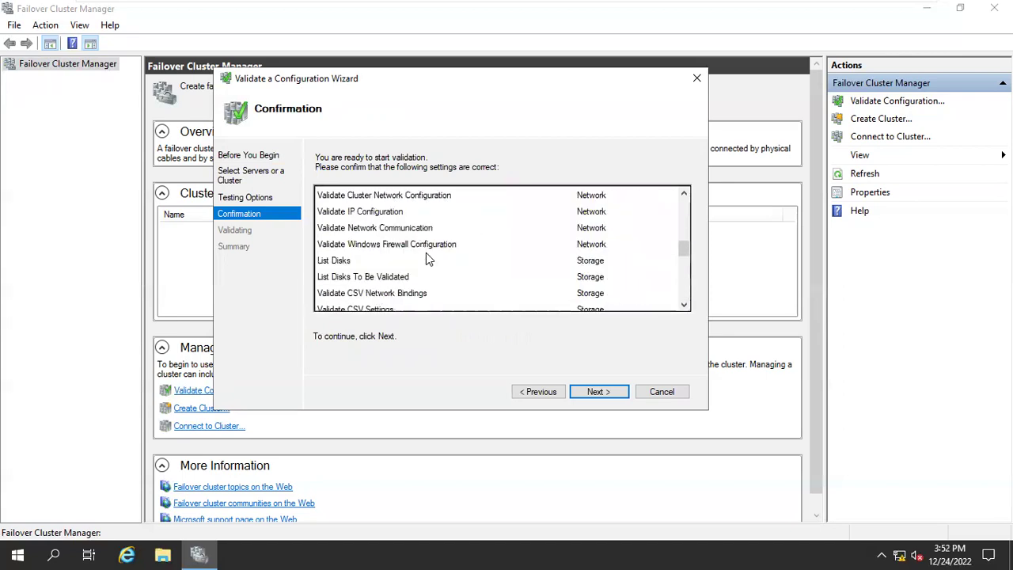
scroll(427, 261, "up", 3)
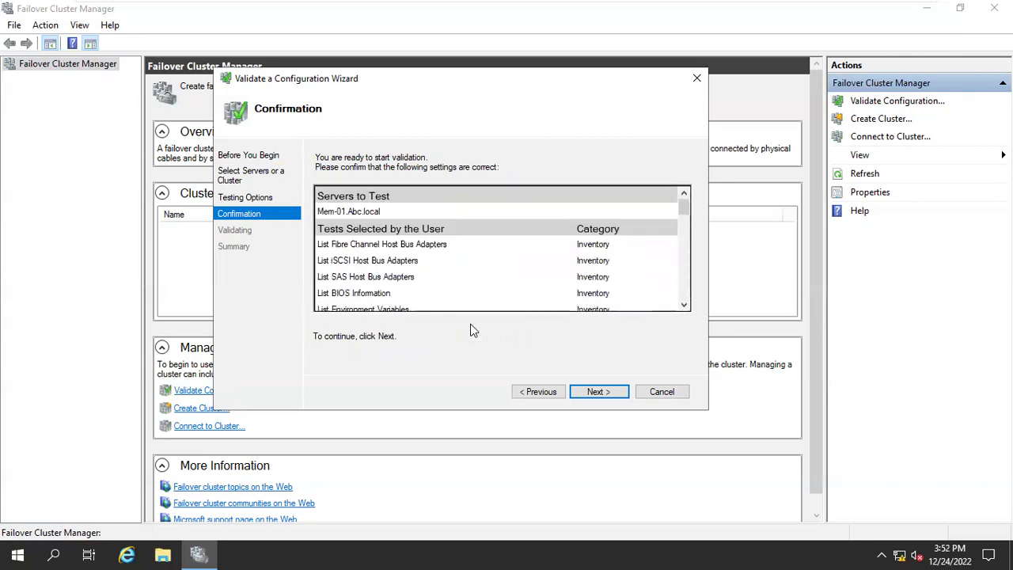
left_click(597, 391)
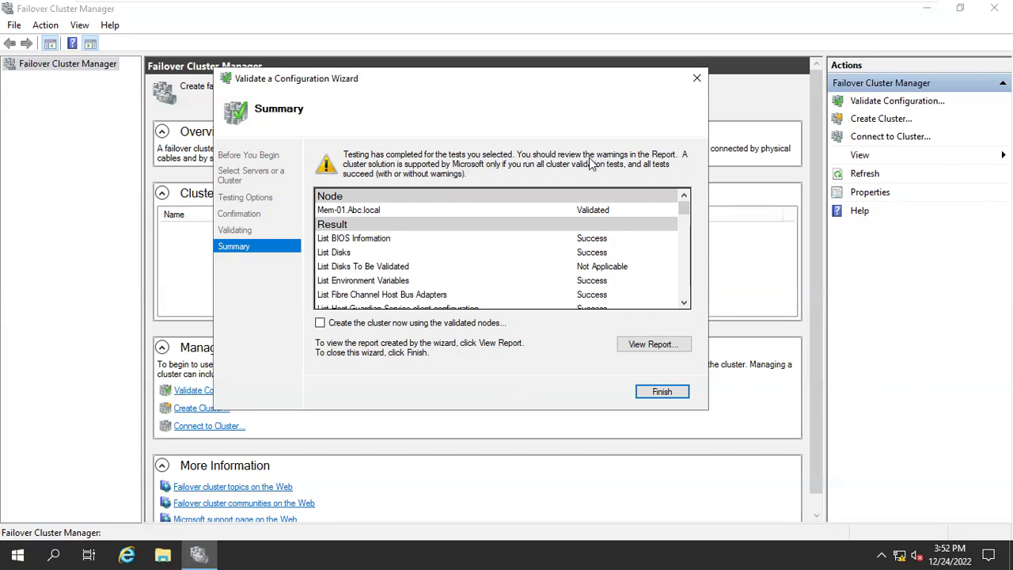
Step: View the Failover Cluster Validation Report in a maximized browser window, closing the extra go.microsoft.com page
left_click(653, 349)
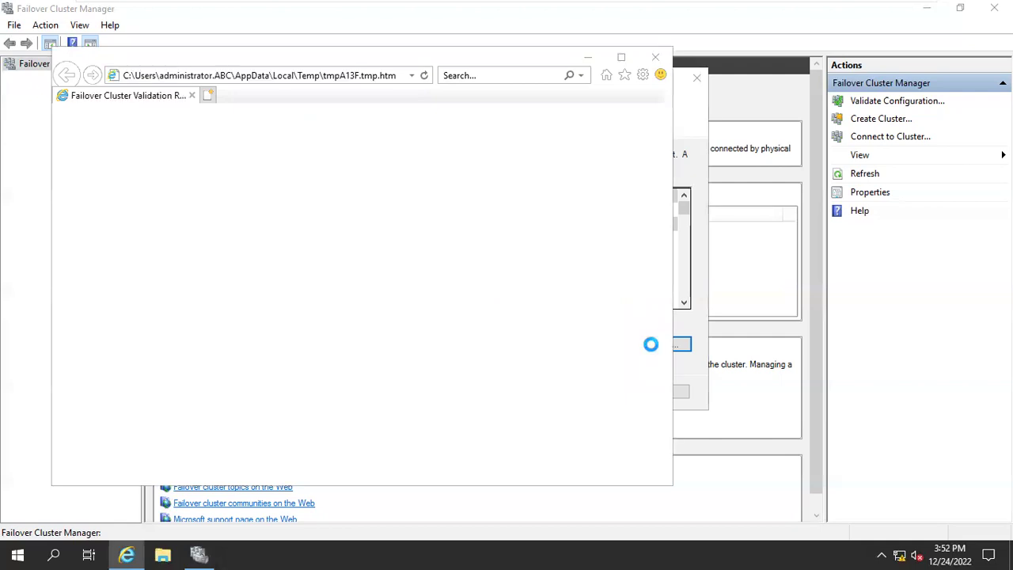
left_click(535, 387)
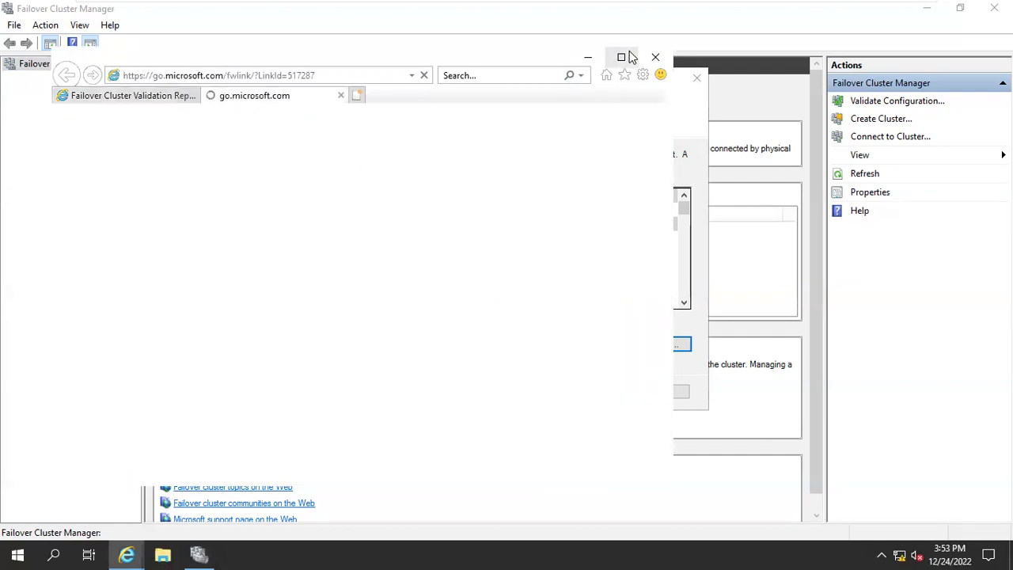
left_click(345, 96)
left_click(622, 57)
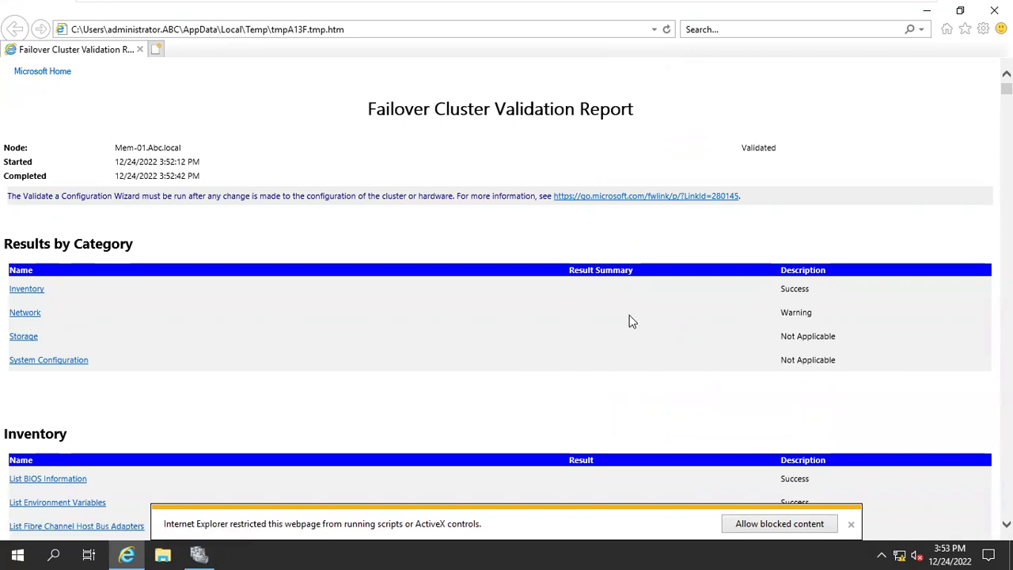
Step: Examine the Validate IP Configuration warnings under the report's Network results, then close the report and finish the validation wizard
left_click(26, 313)
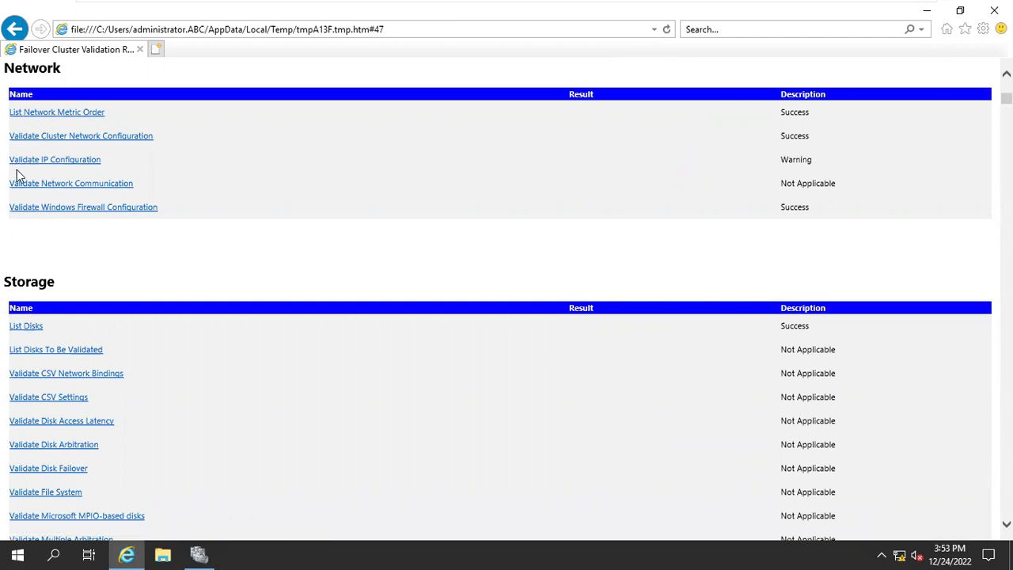
left_click(67, 166)
scroll(474, 322, "down", 10)
scroll(474, 327, "up", 2)
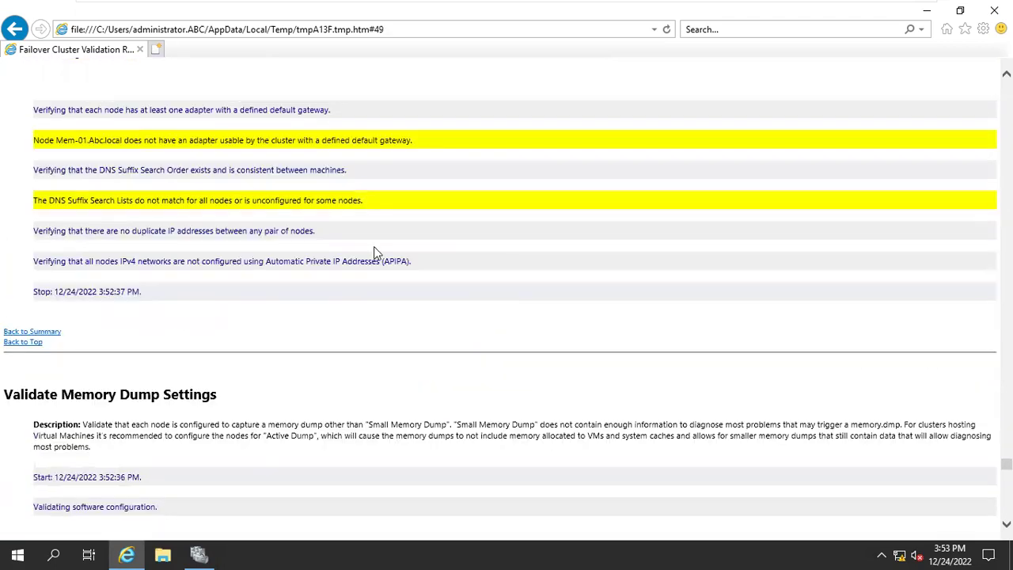
left_click_drag(34, 140, 412, 140)
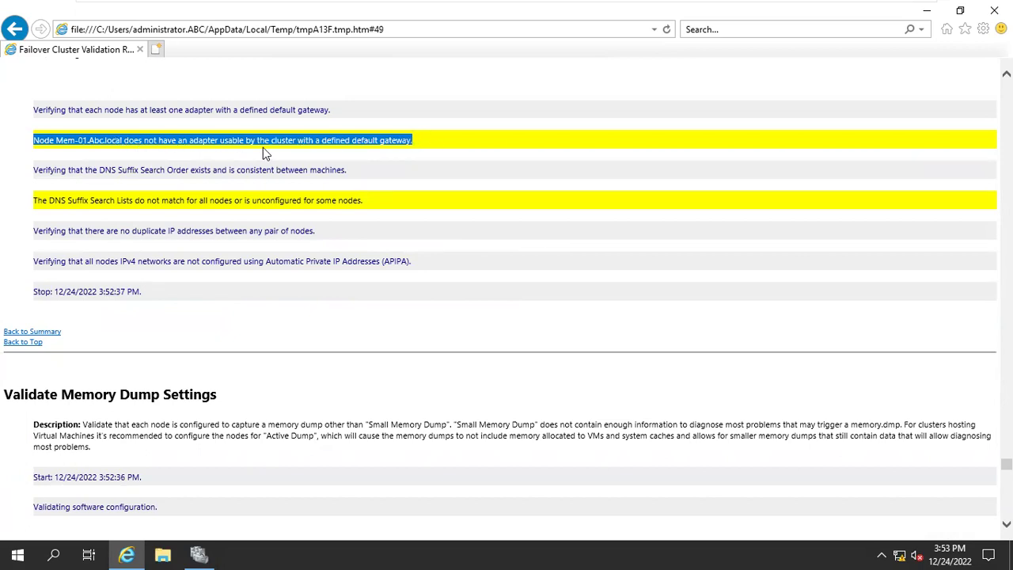
left_click(396, 151)
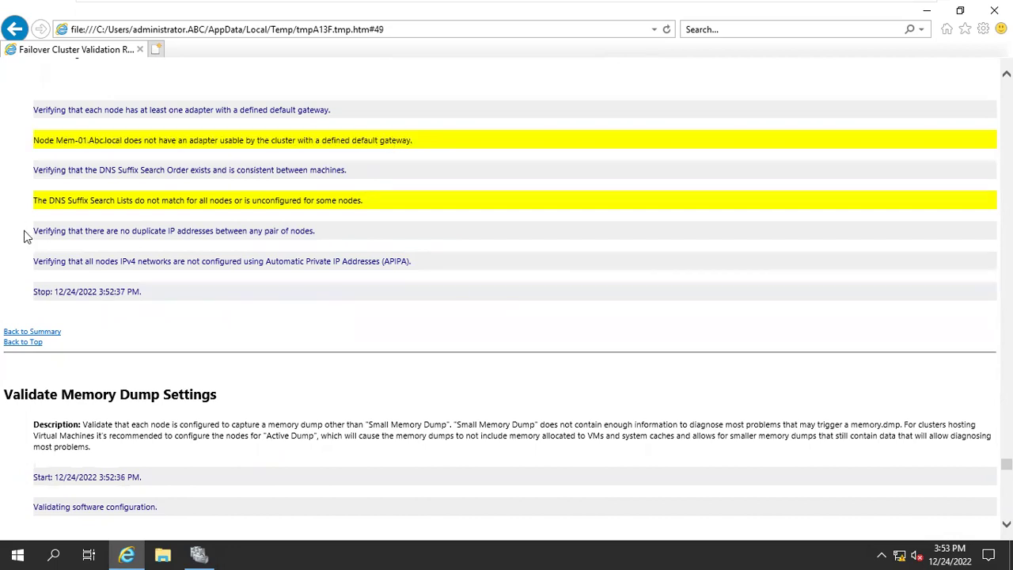
left_click_drag(65, 201, 365, 208)
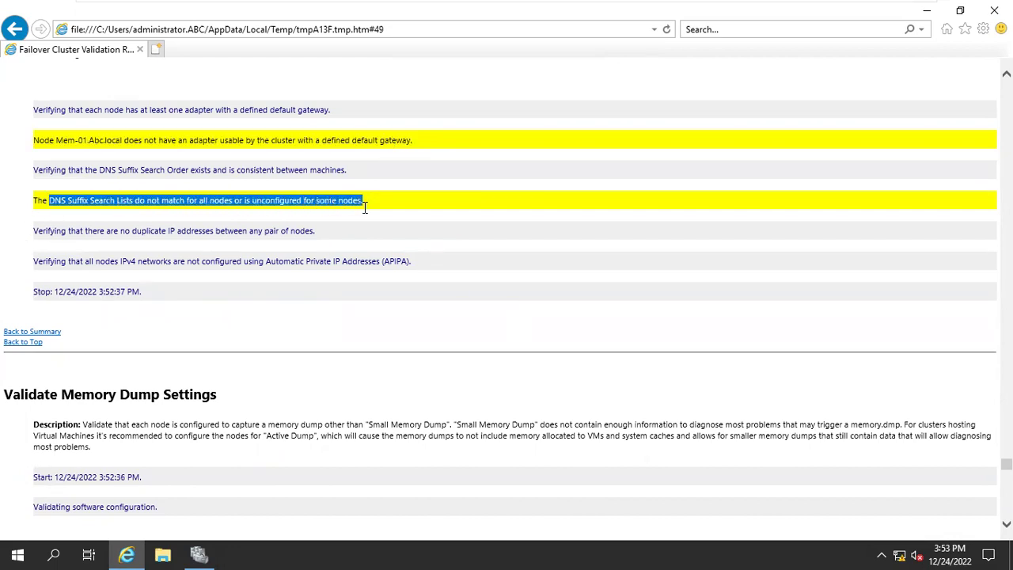
left_click(424, 236)
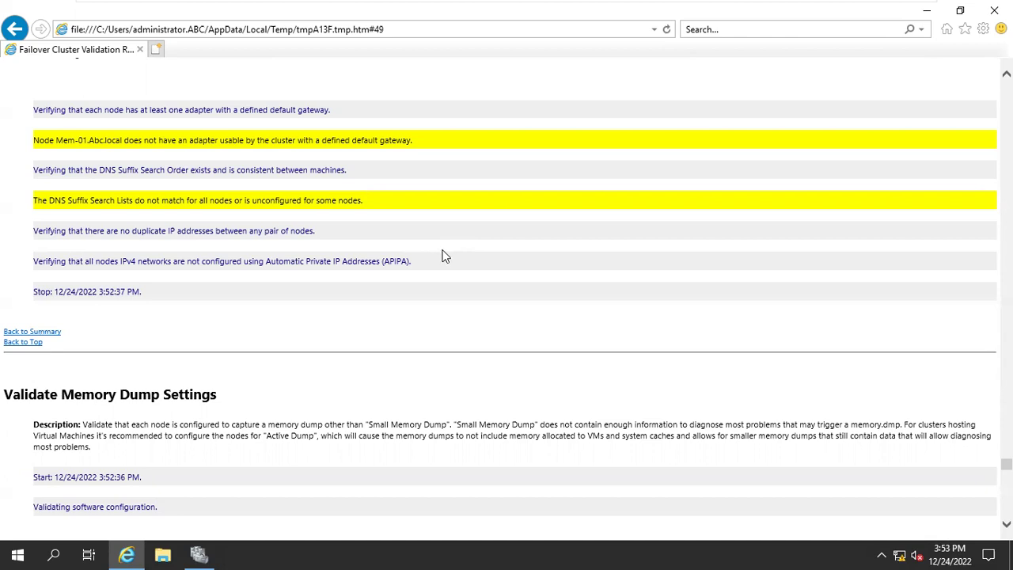
left_click(994, 10)
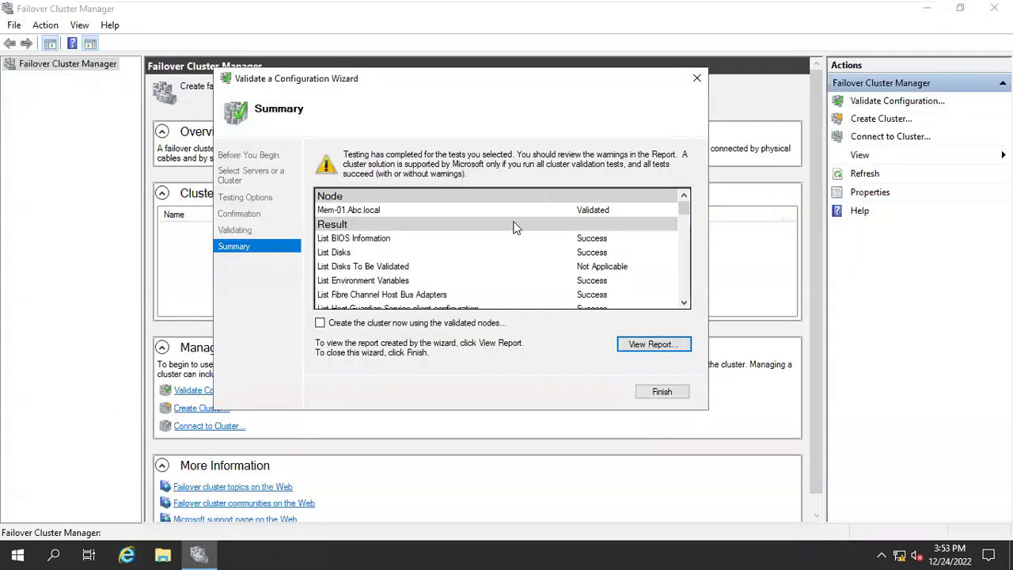
left_click(661, 393)
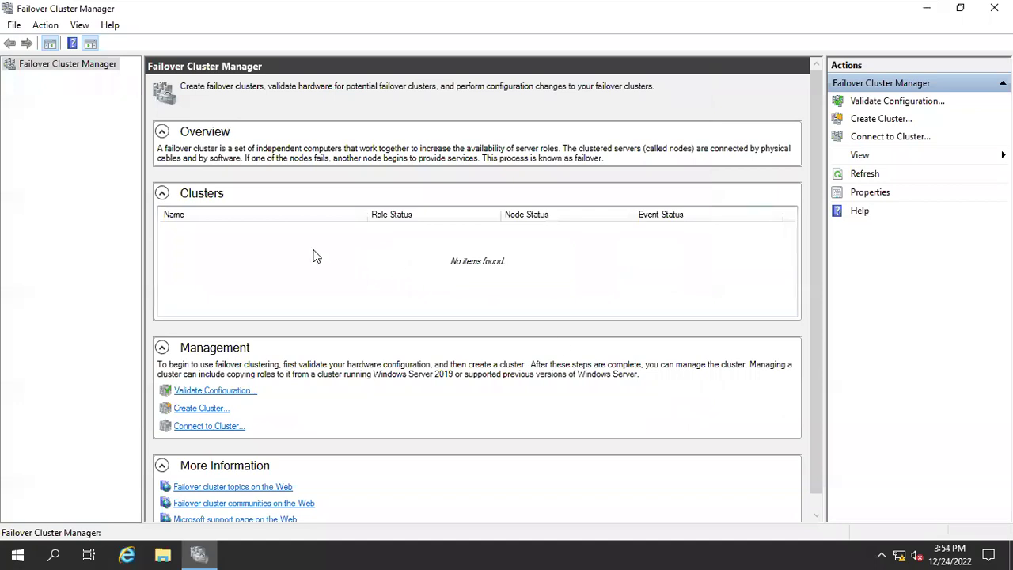
Step: Start the Create Cluster Wizard and continue past its introduction to the server selection
left_click(201, 411)
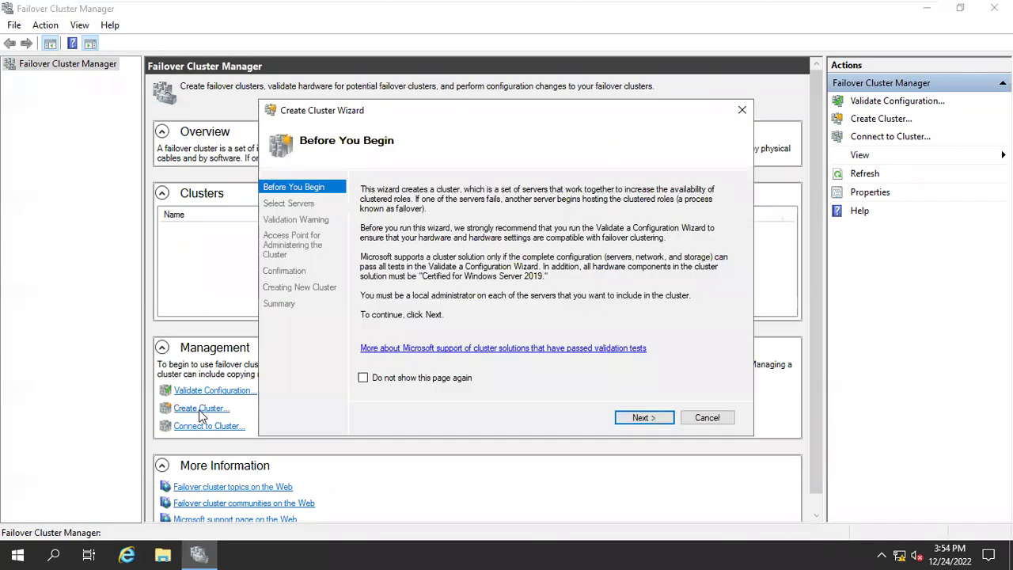
left_click_drag(375, 117, 347, 90)
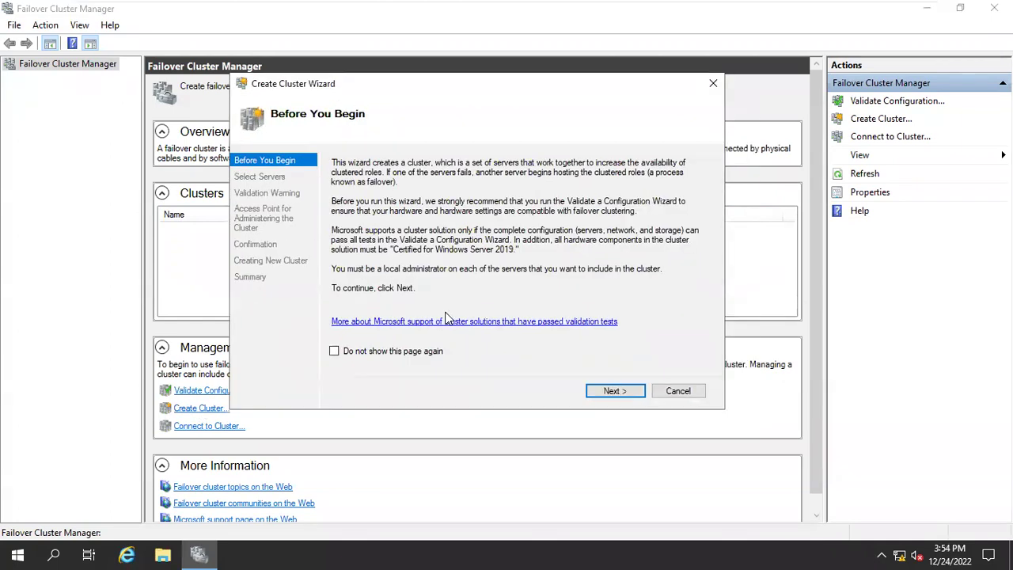
left_click(613, 391)
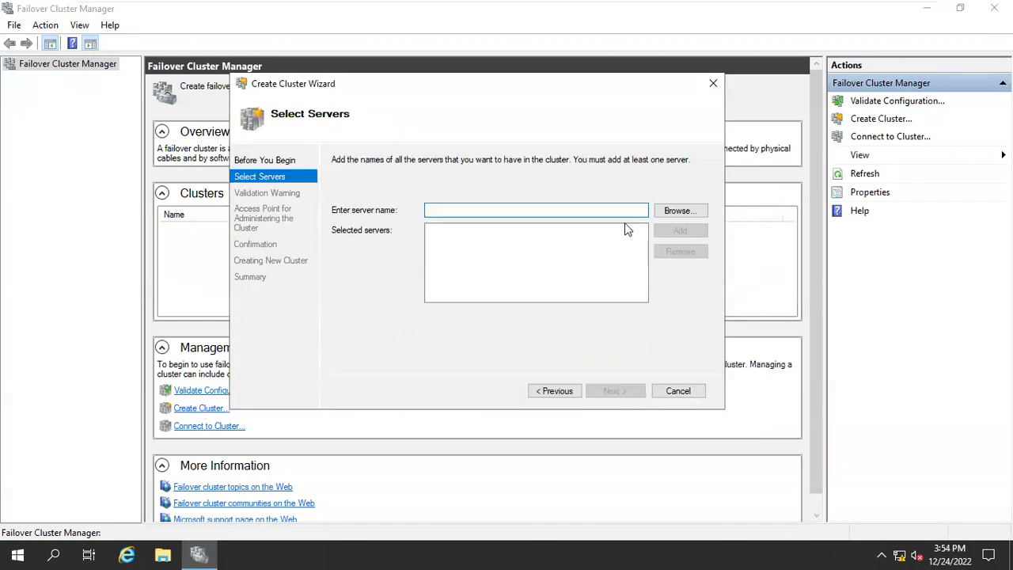
Step: Look up computers matching "Mem" in Abc.local, add MEM-01 to the new cluster's servers, and continue to the access point settings
left_click(676, 211)
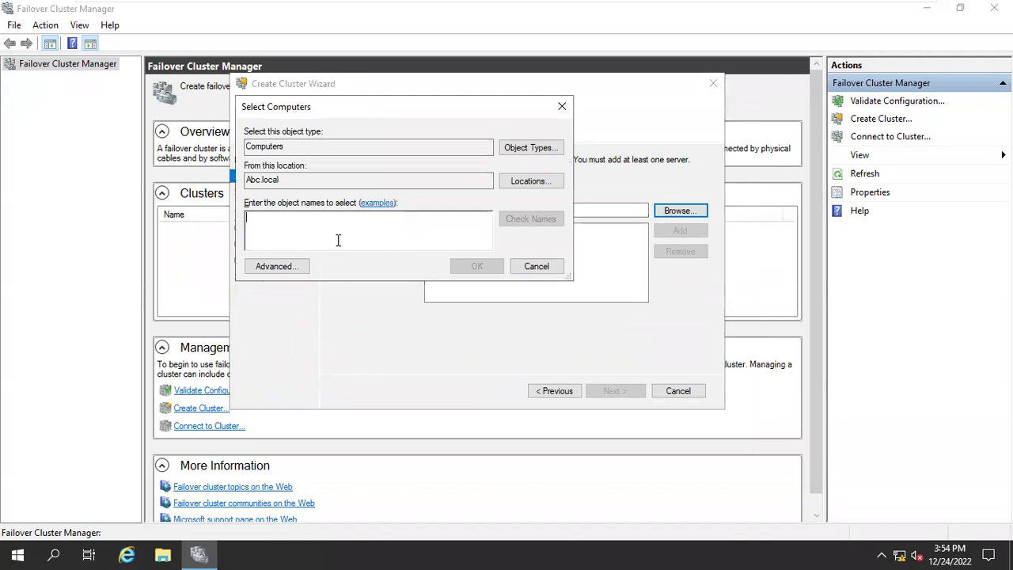
type("Mem")
left_click(530, 219)
left_click(340, 227)
left_click(570, 360)
left_click(475, 267)
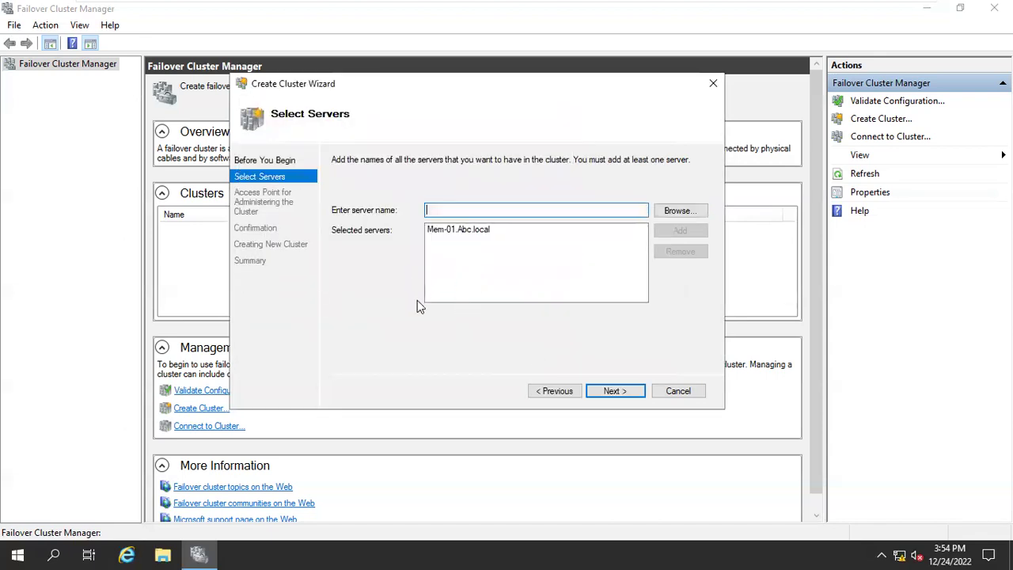
left_click(612, 390)
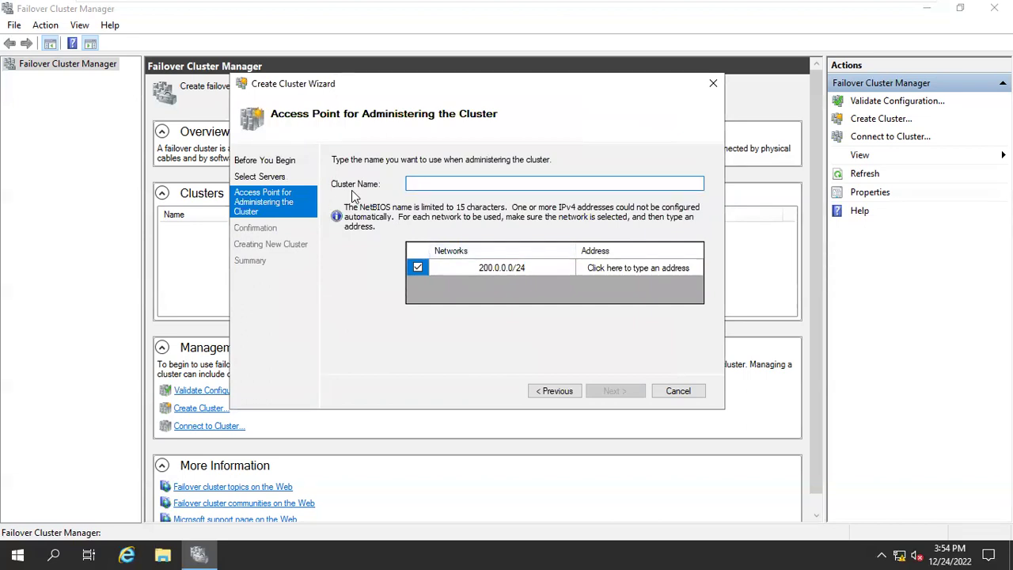
Step: Name the cluster Cluster-01 and assign it the address 200.0.0.201 on the 200.0.0.0/24 network
type("Cluster-01")
left_click(625, 268)
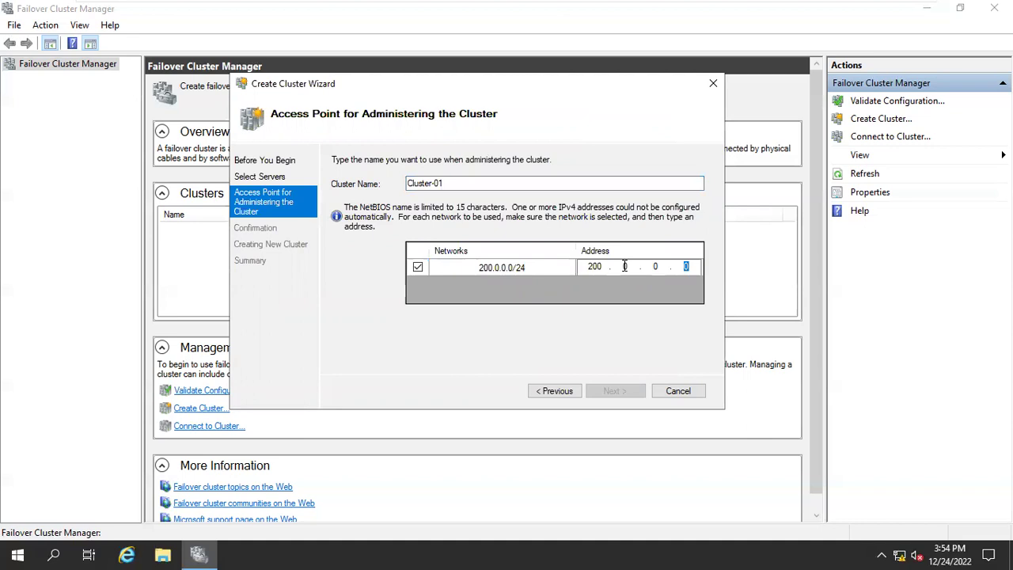
type("20")
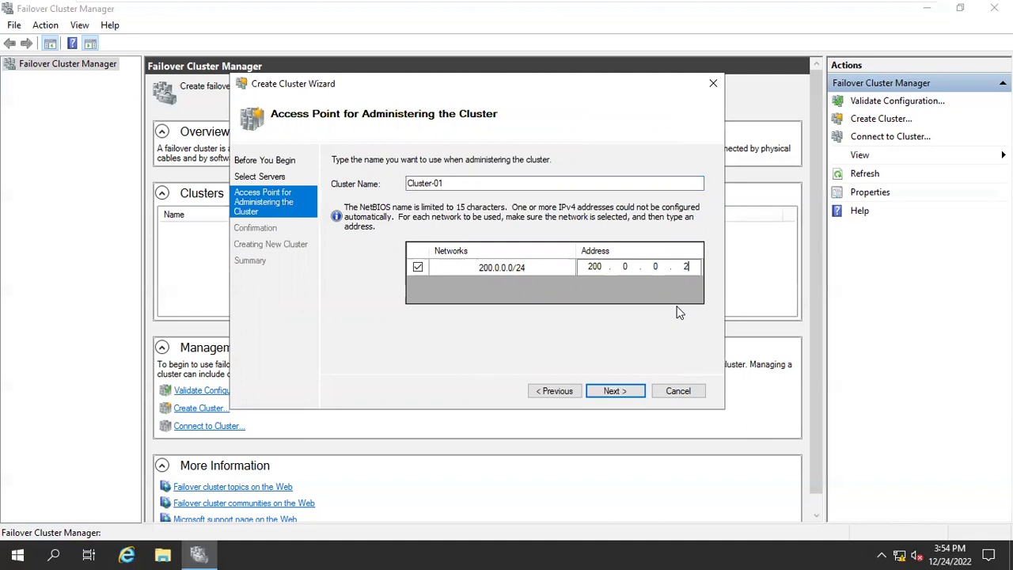
type("1")
left_click(615, 391)
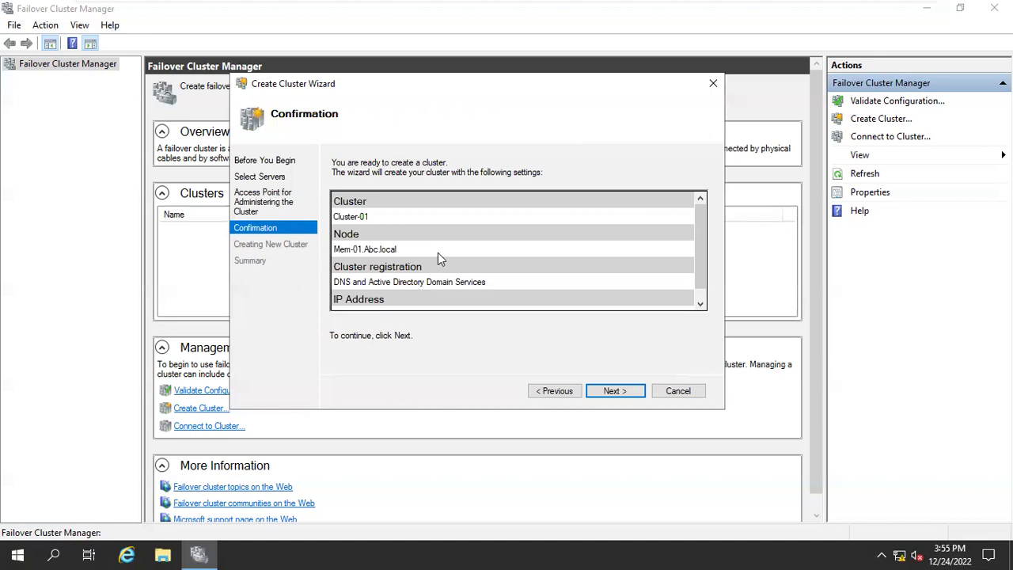
Step: Review the cluster settings, create Cluster-01, and finish the Create Cluster Wizard
scroll(438, 253, "down", 1)
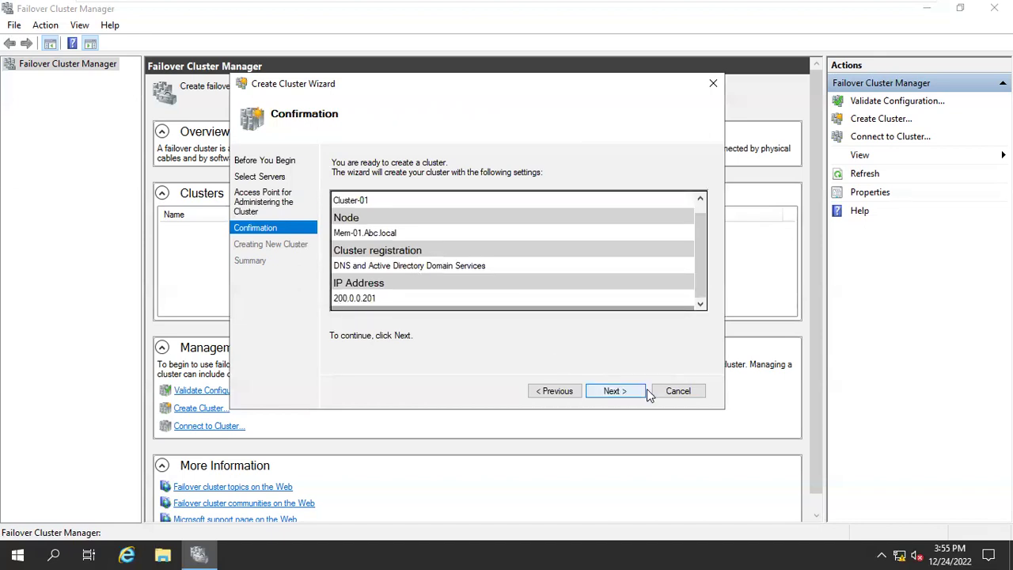
left_click(617, 391)
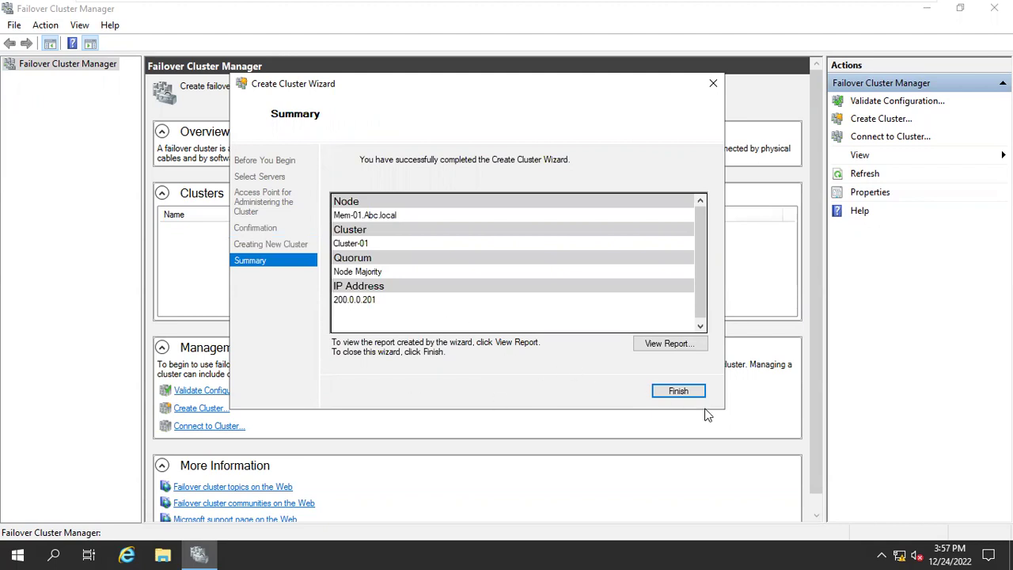
left_click(674, 391)
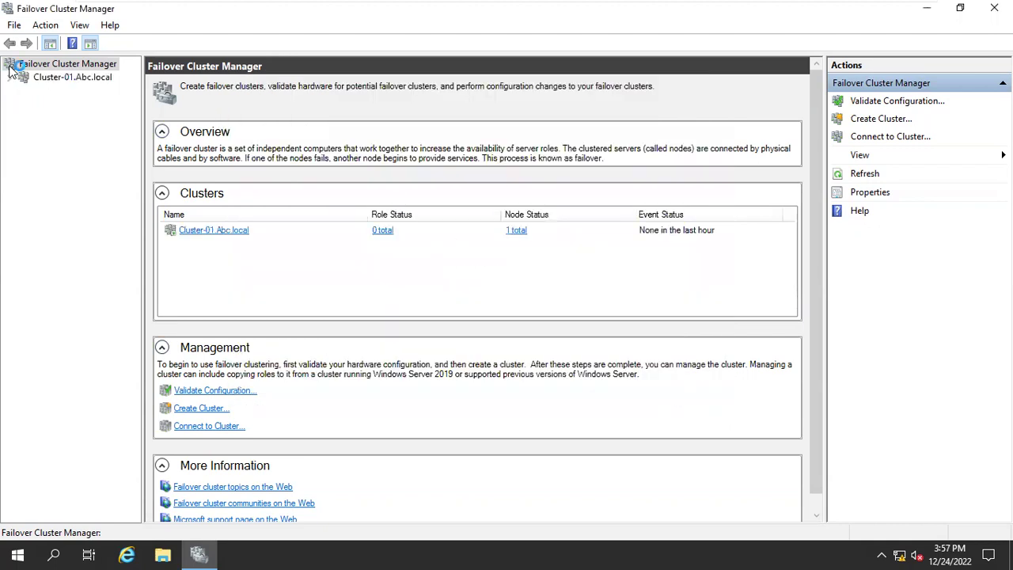
Step: Examine the summary of Cluster-01.Abc.local and its nodes, storage disks, storage pools and networks
left_click(57, 78)
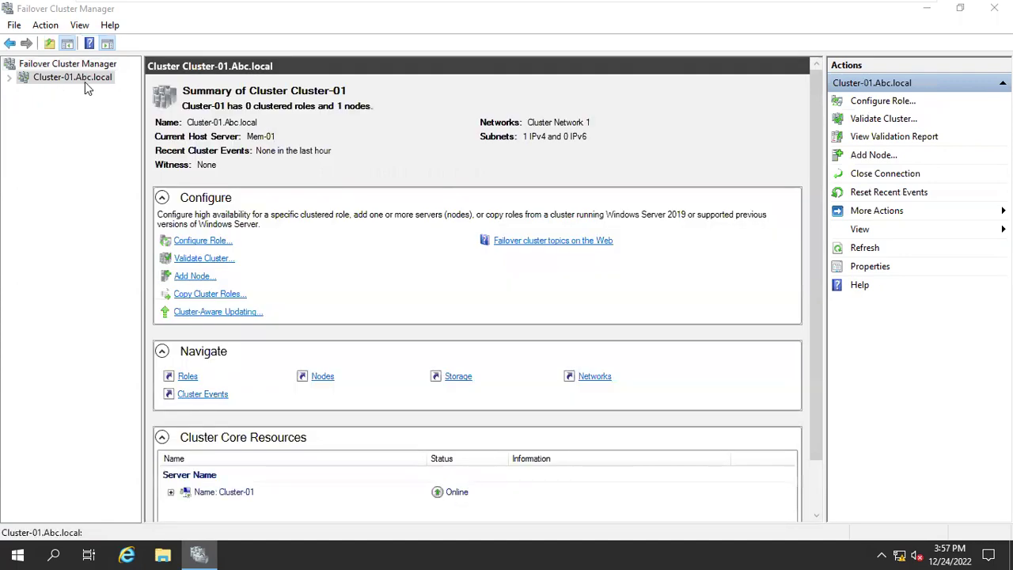
left_click(8, 77)
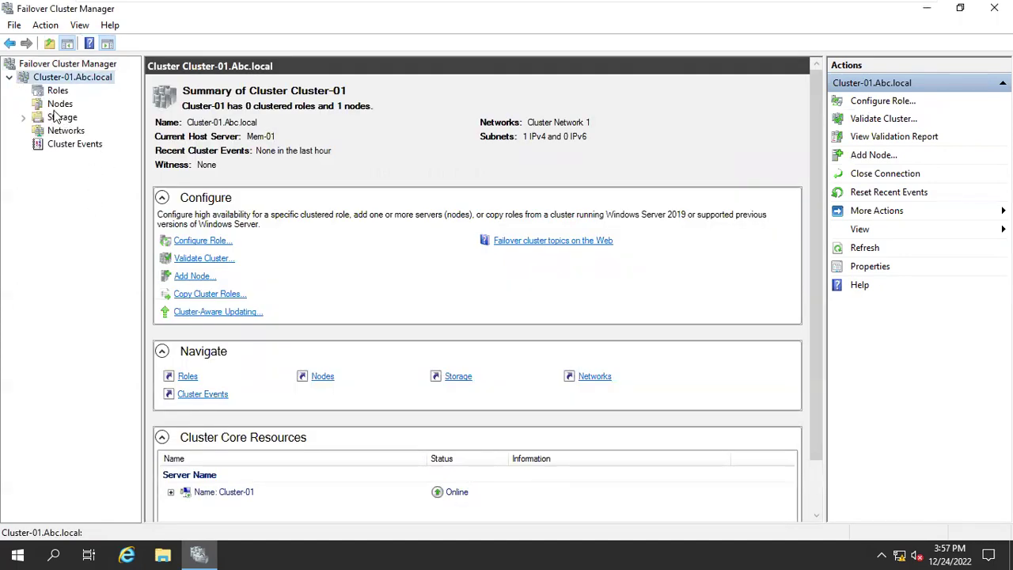
left_click(59, 104)
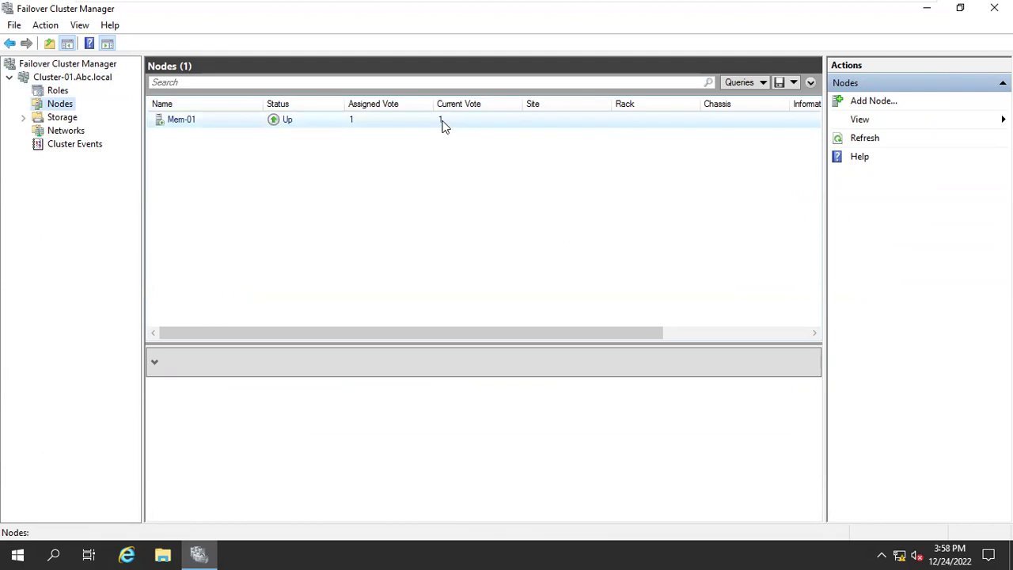
left_click(60, 119)
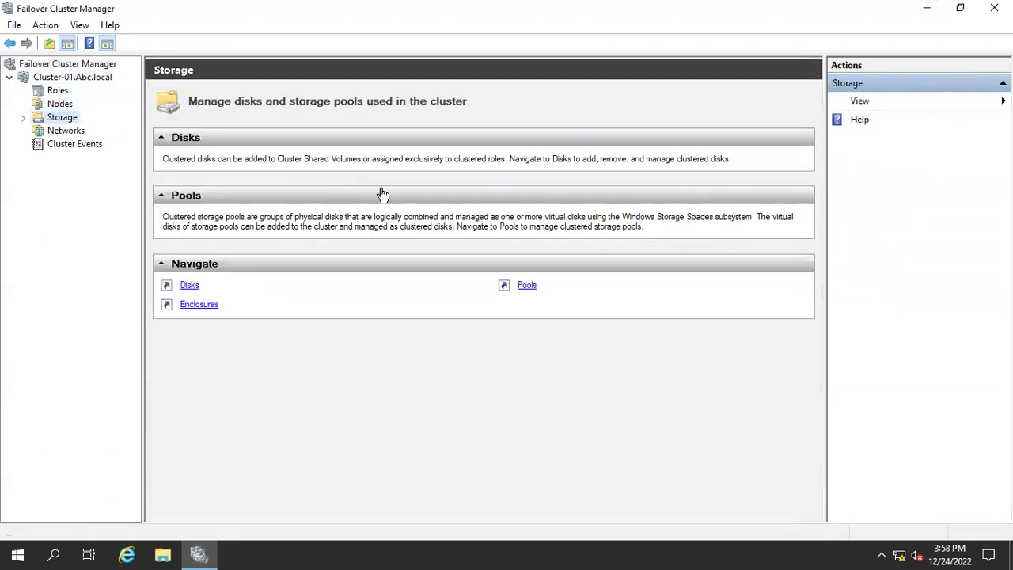
left_click(24, 117)
left_click(70, 131)
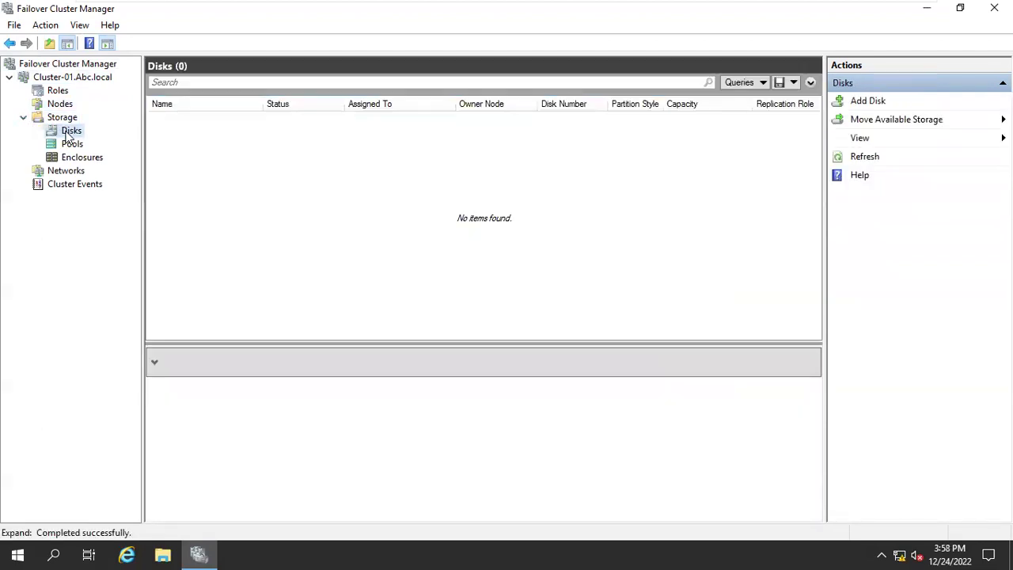
left_click(75, 143)
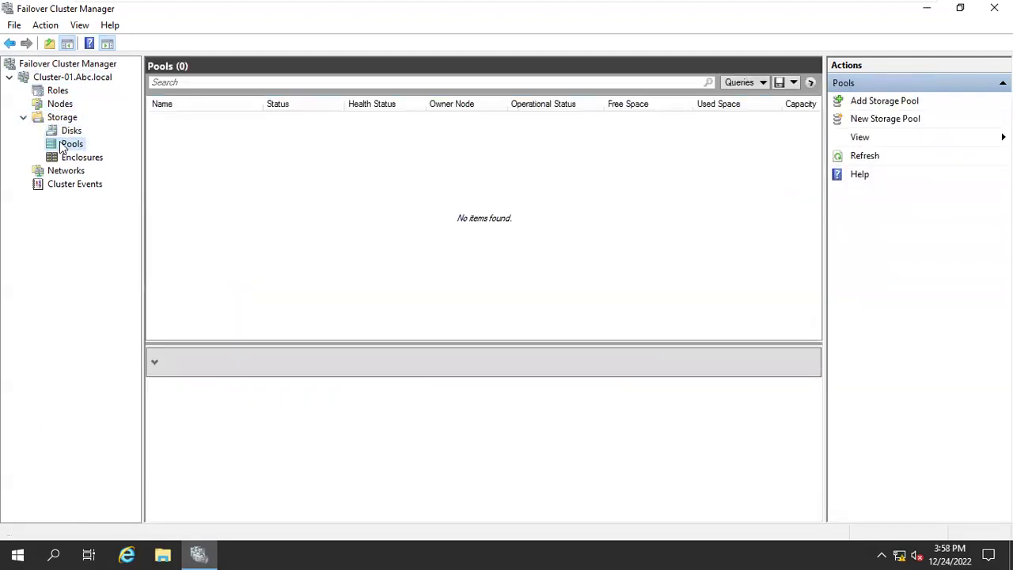
left_click(57, 171)
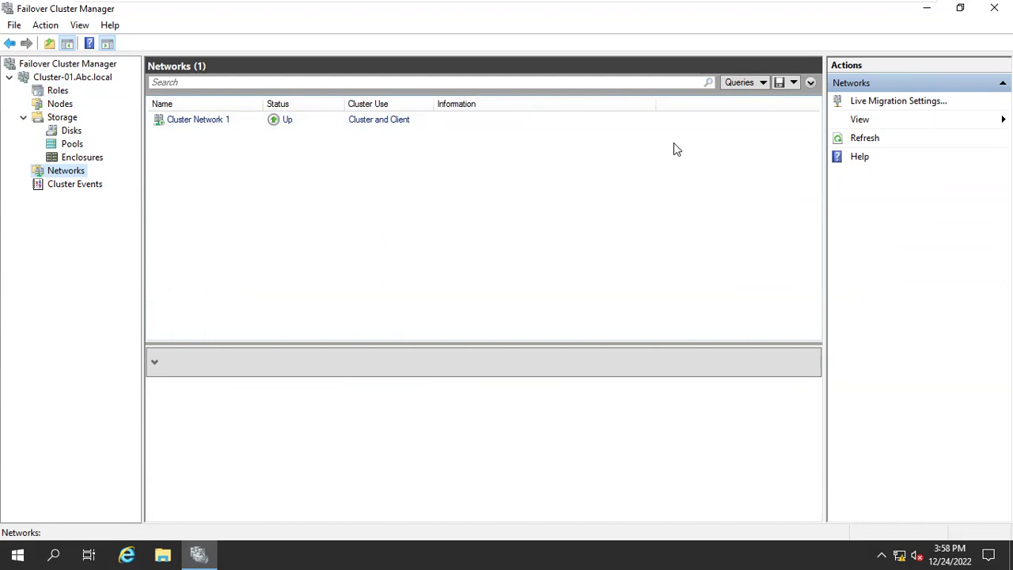
Step: Start the Add Node Wizard for Cluster-01 and continue past its introduction to the server selection
left_click(60, 104)
right_click(60, 106)
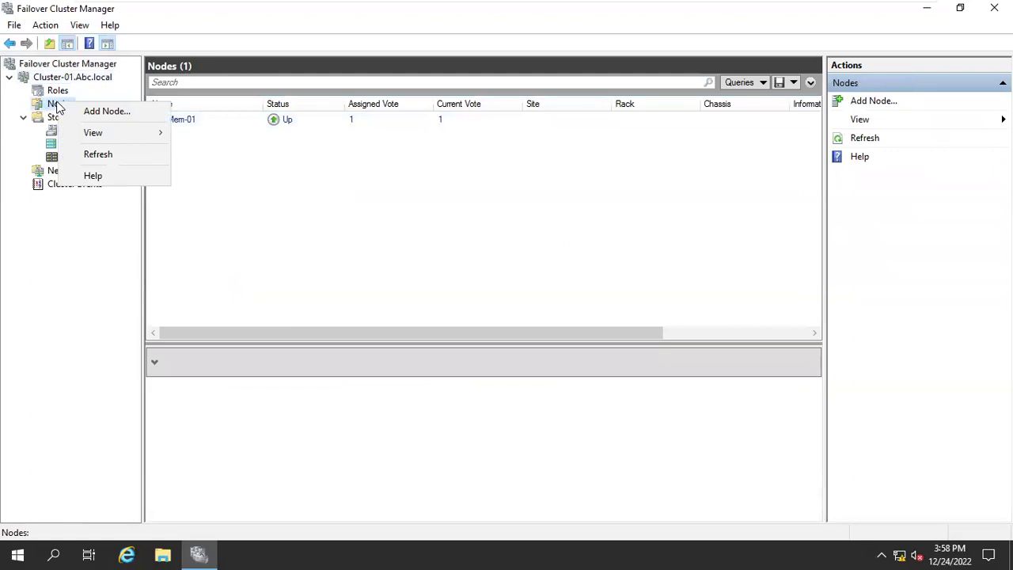
left_click(104, 111)
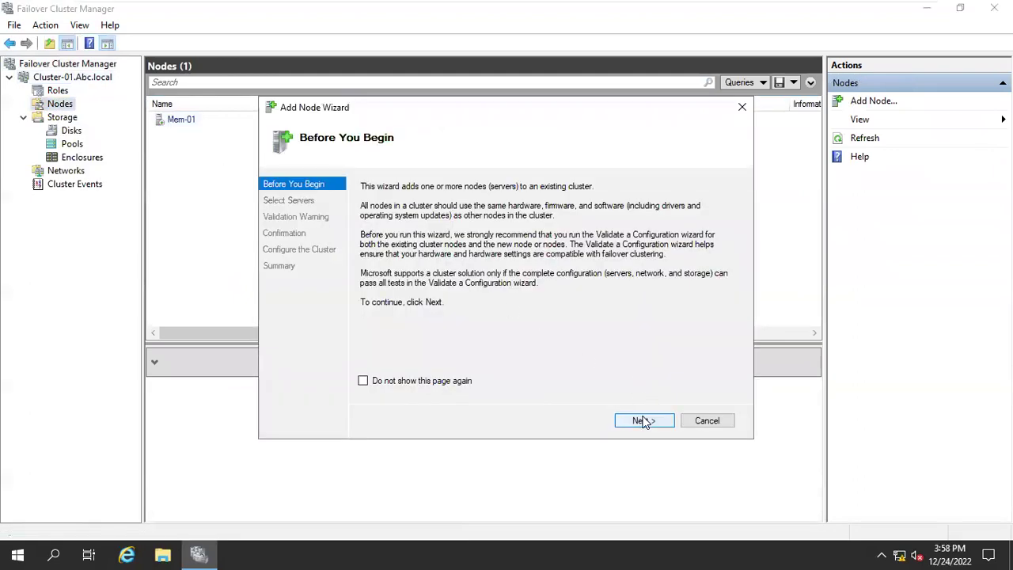
left_click(643, 421)
type("Mem")
key("BackSpace")
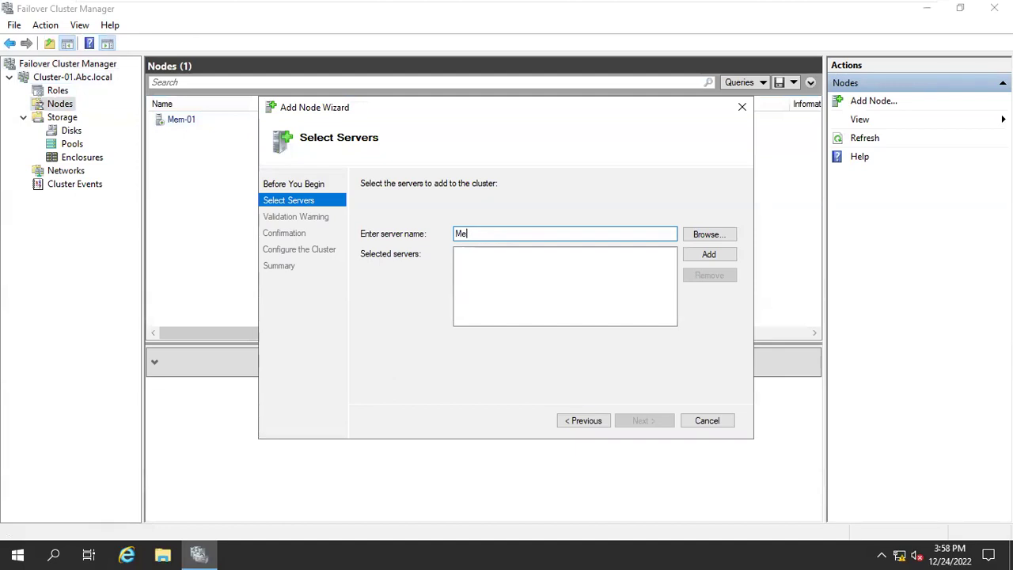
key("BackSpace")
key("BackSpace")
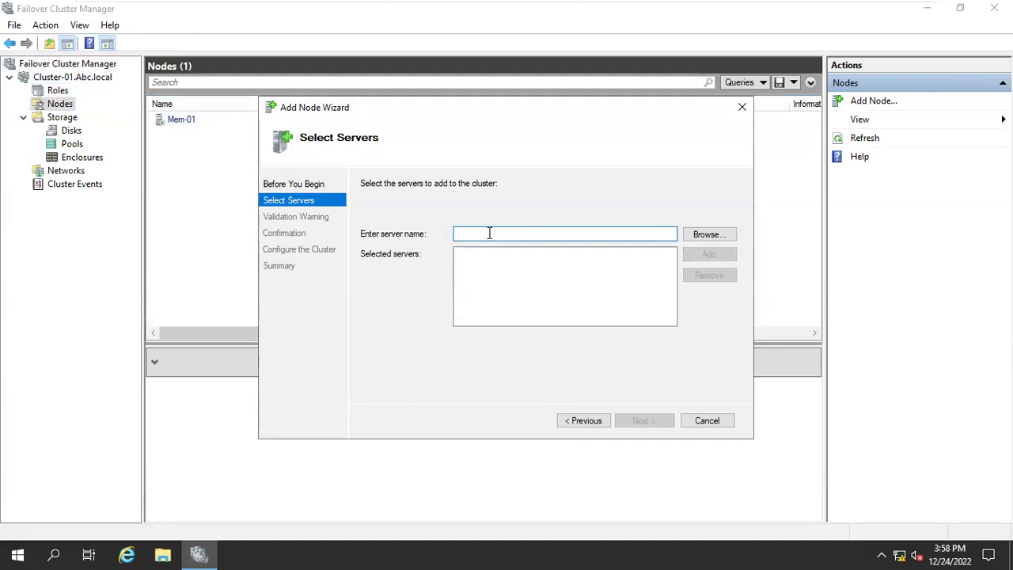
Step: Look up computers matching "mem" in Abc.local, add MEM-02 to the servers joining the cluster, and continue to the validation choice
left_click(705, 234)
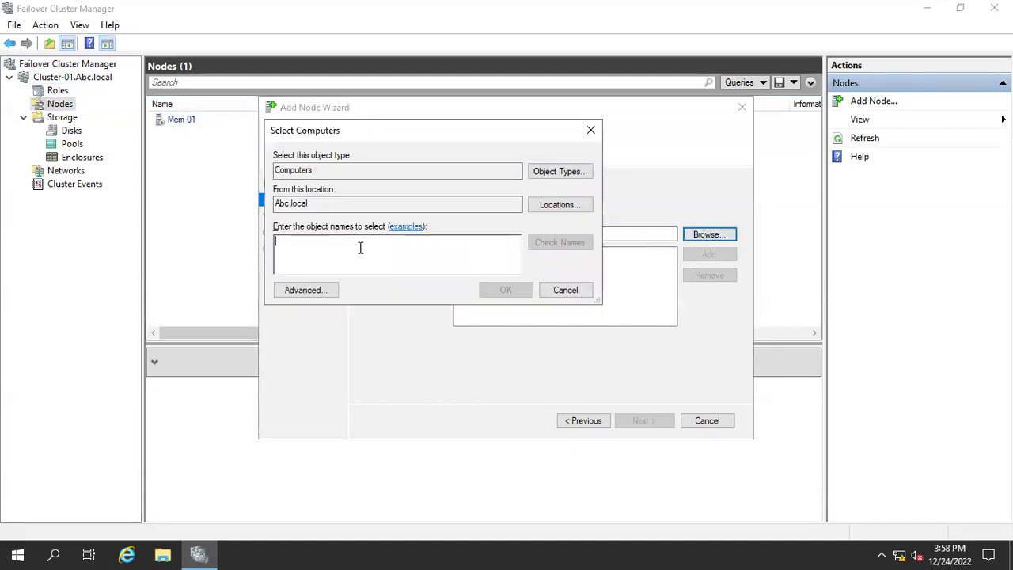
type("mem")
key("Return")
left_click(334, 262)
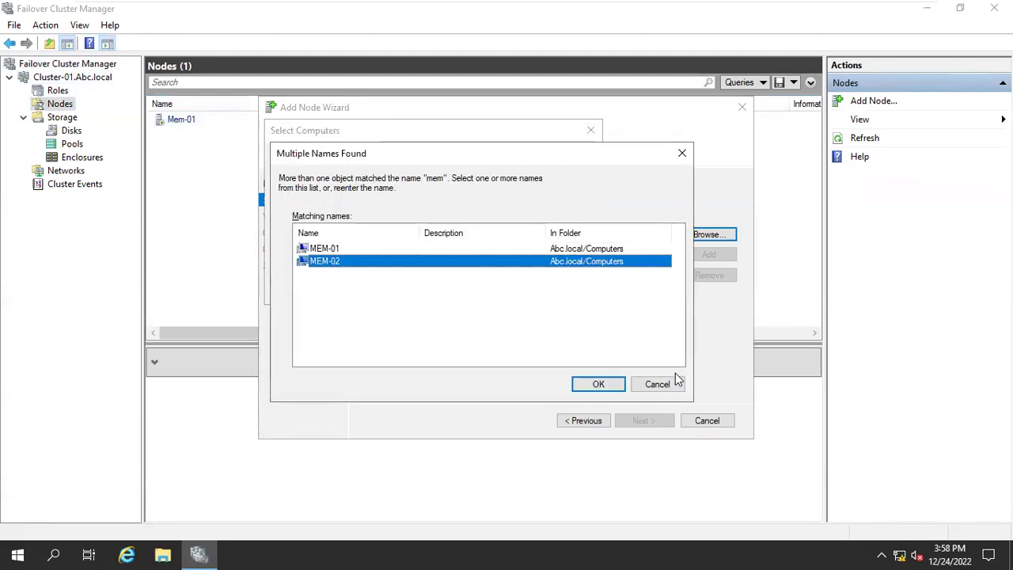
left_click(598, 384)
left_click(499, 289)
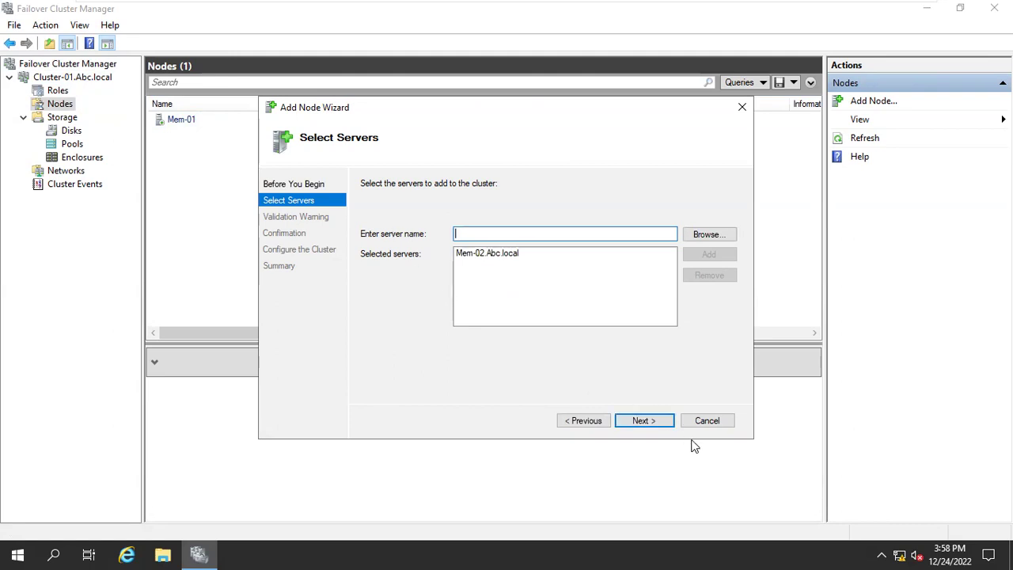
left_click(652, 422)
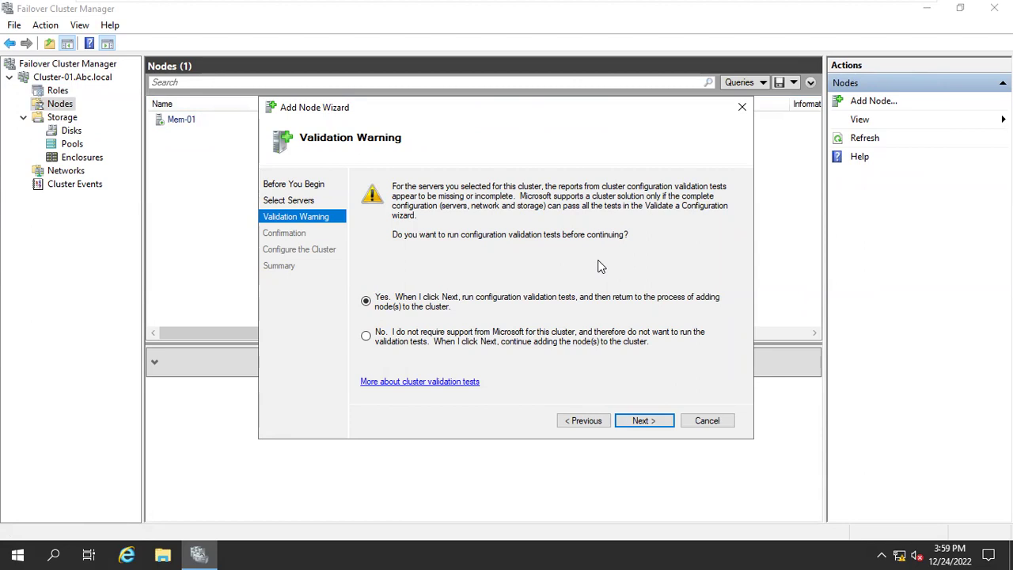
Step: Decline the validation tests, add Mem-02.Abc.local to the cluster with all eligible storage, and finish the Add Node Wizard
left_click(413, 339)
left_click(646, 423)
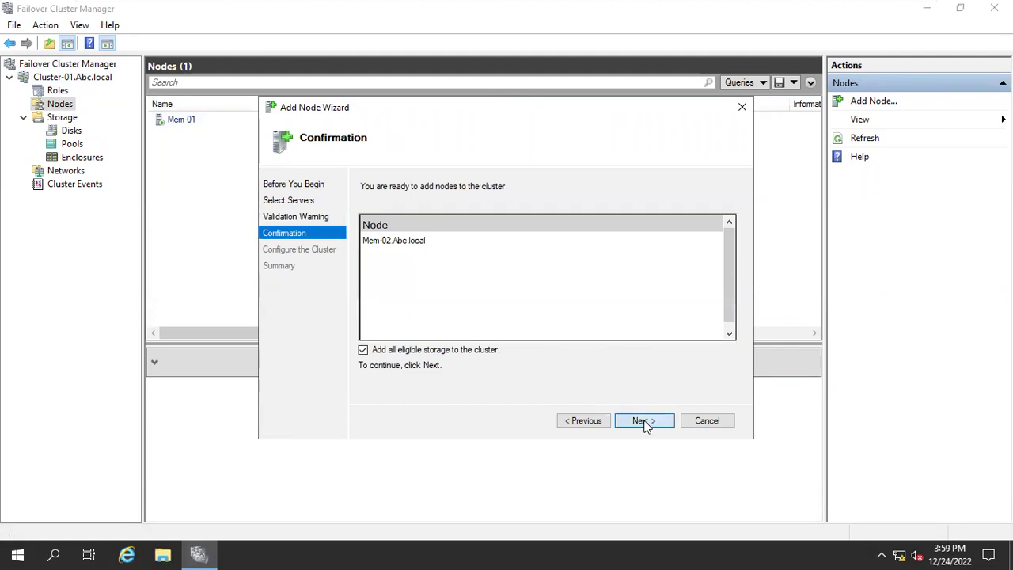
left_click(646, 424)
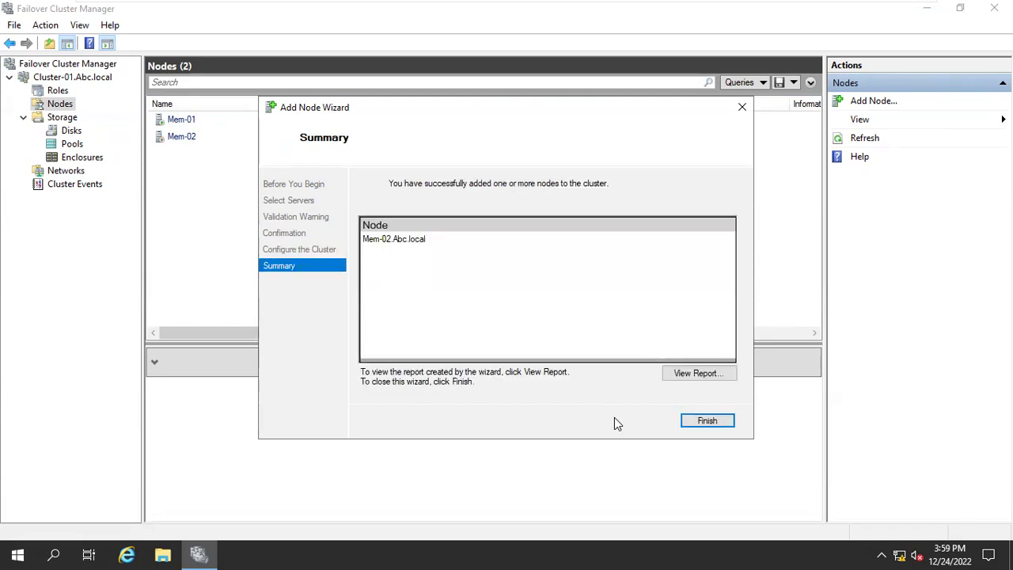
left_click(703, 421)
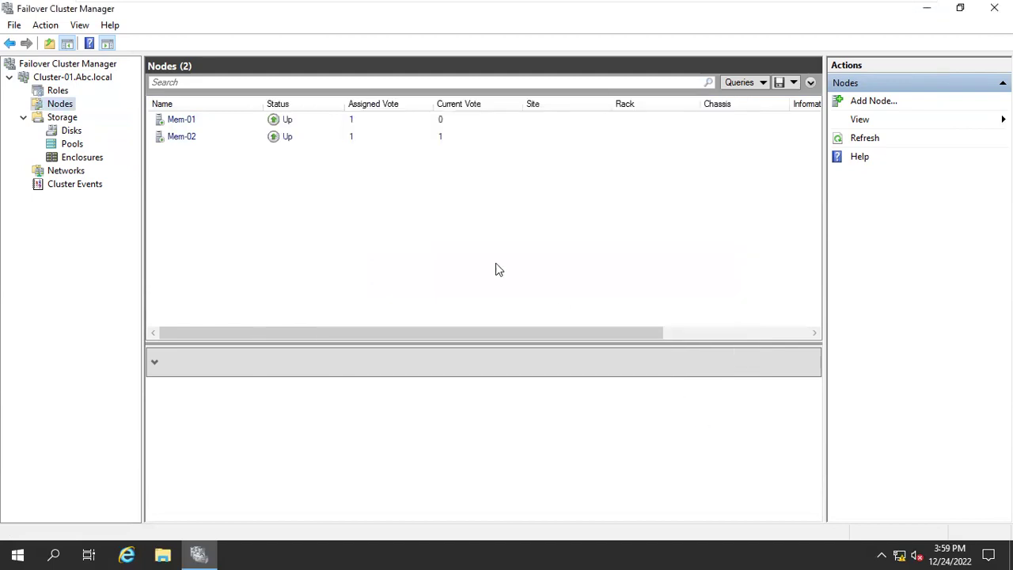
Step: Examine the status and summary of nodes Mem-01 and Mem-02, and check the cluster's roles
left_click(182, 123)
left_click(183, 137)
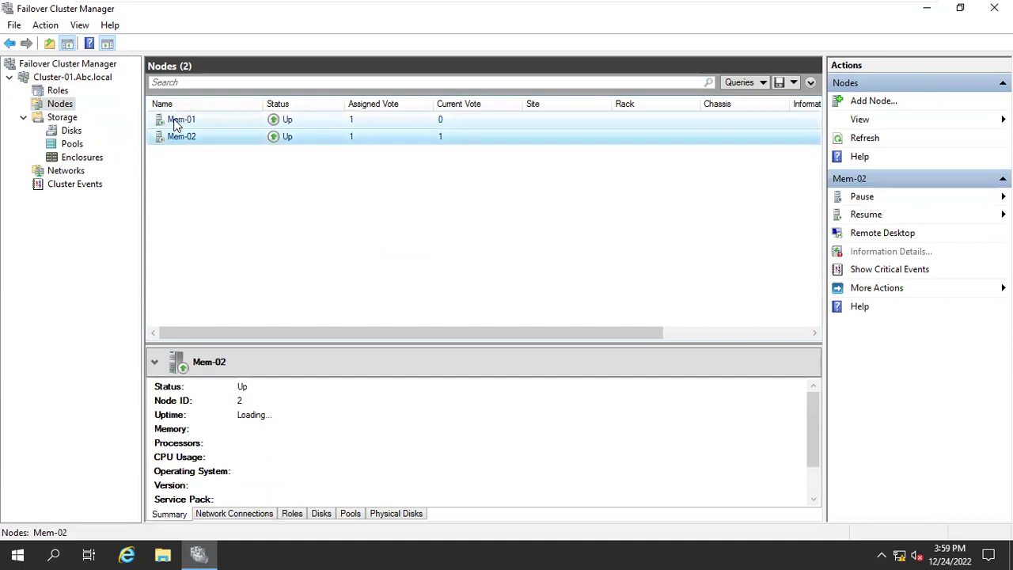
left_click(167, 119)
left_click(181, 140)
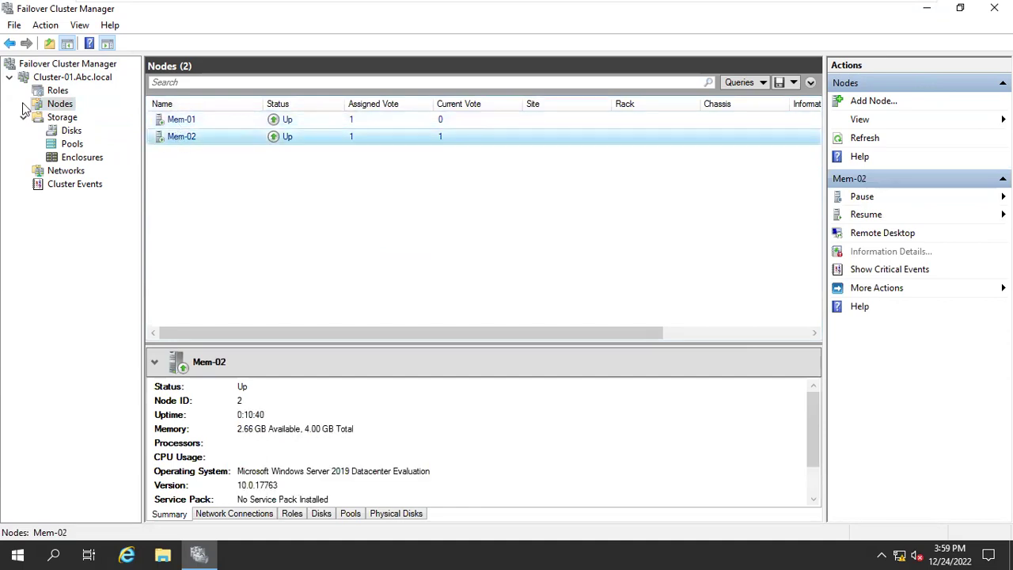
left_click(52, 92)
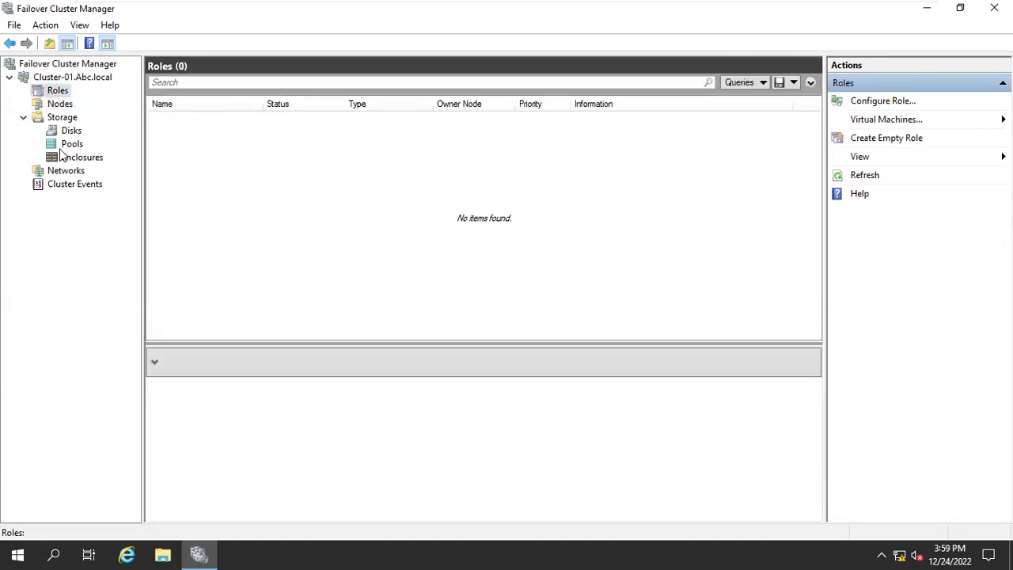
Step: Examine the volumes and assignment of Cluster Disk 1 and Cluster Disk 2, the storage pools, and Cluster Network 1
left_click(70, 132)
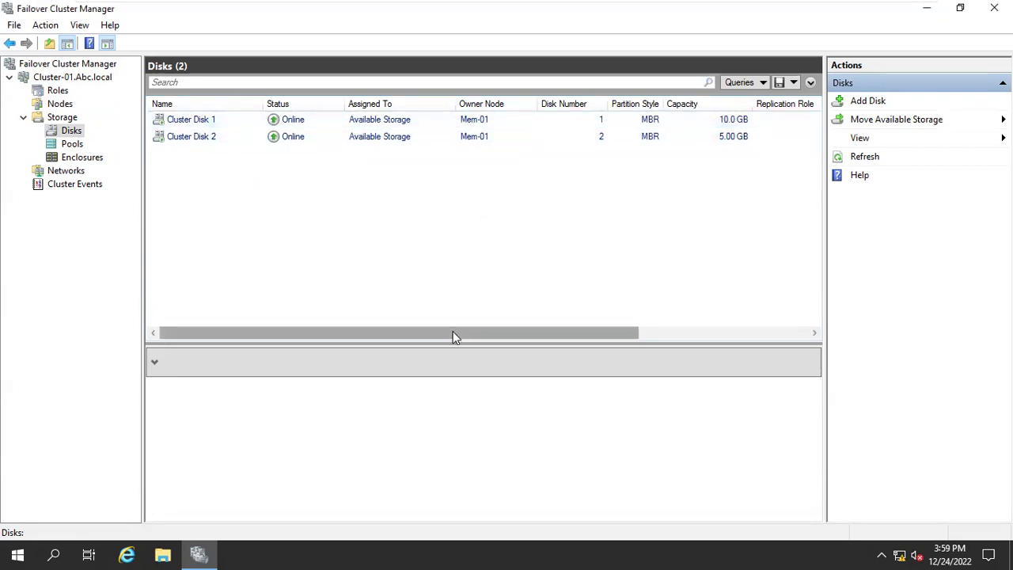
left_click_drag(398, 337, 304, 323)
left_click(190, 138)
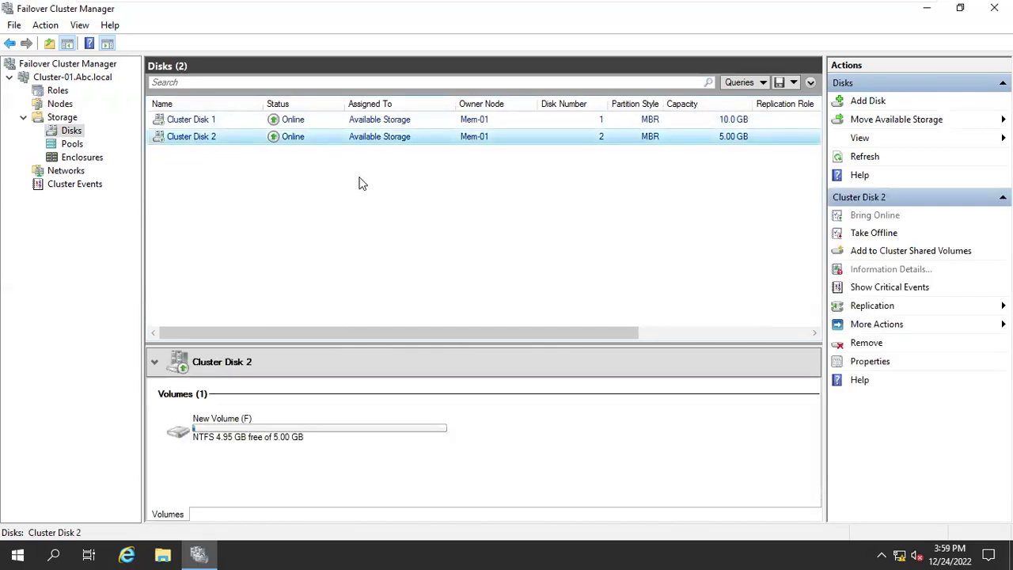
left_click(180, 120)
left_click(190, 138, "ctrl")
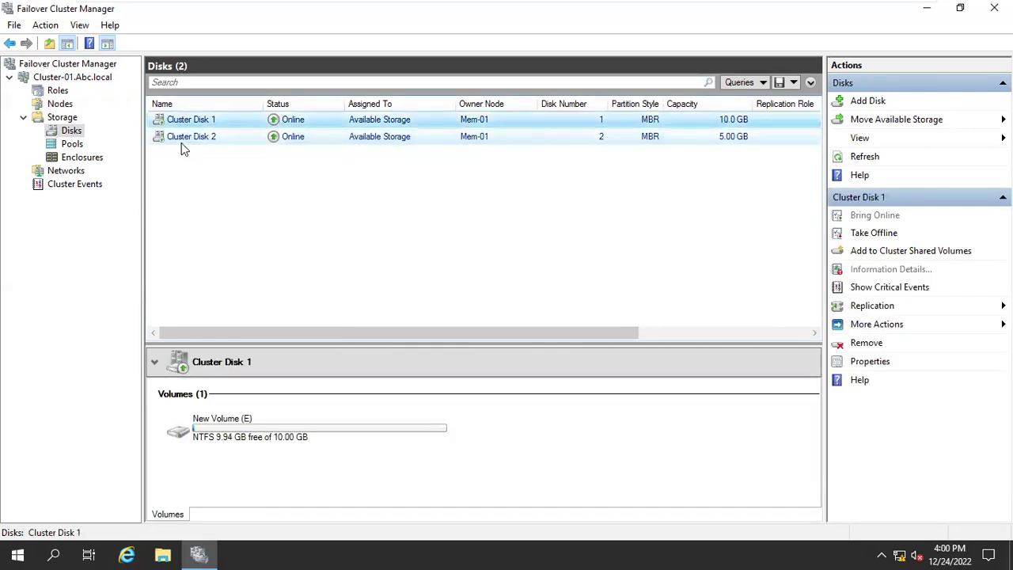
left_click(180, 142)
left_click(73, 144)
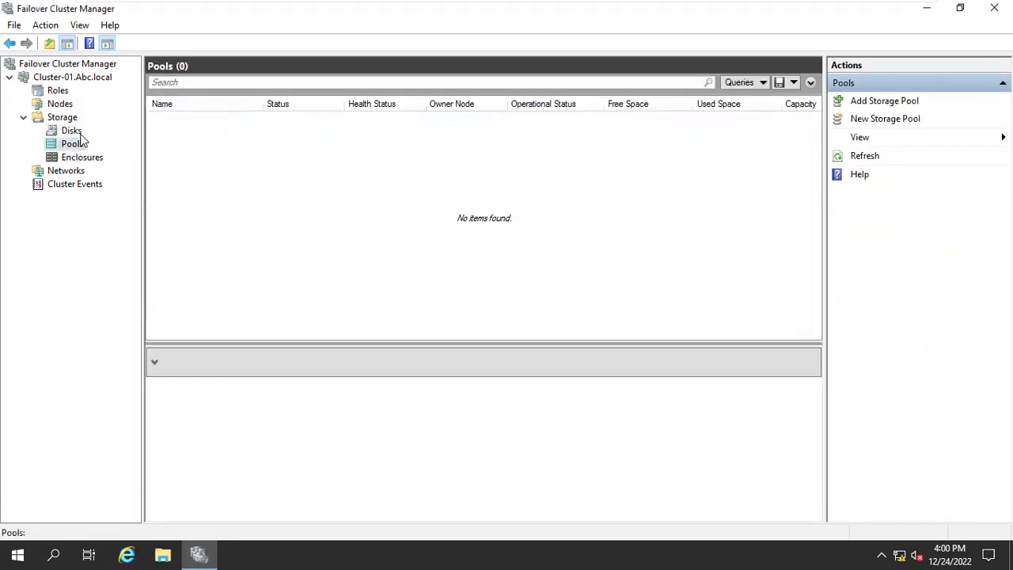
left_click(71, 130)
left_click(367, 125)
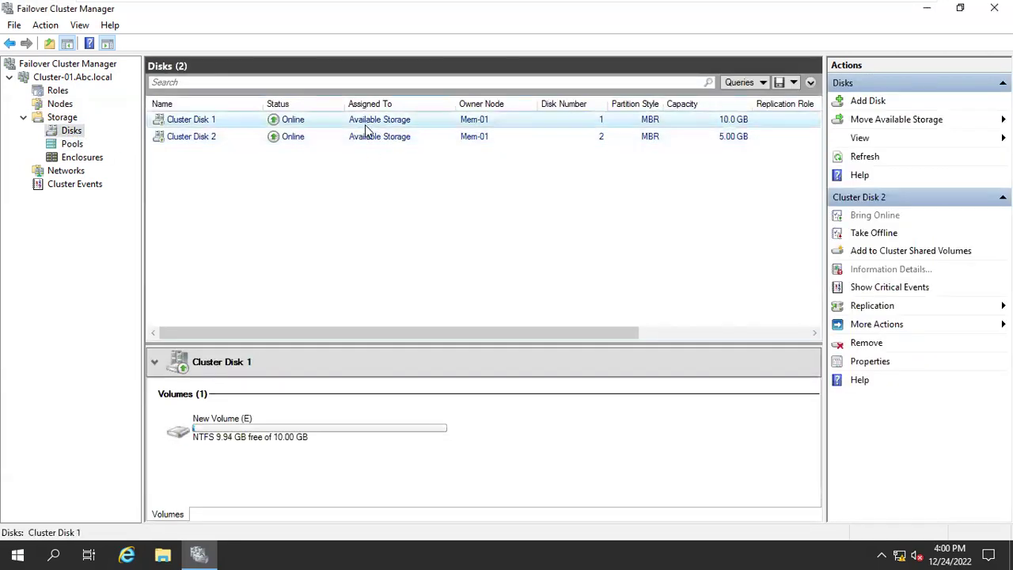
left_click(351, 139)
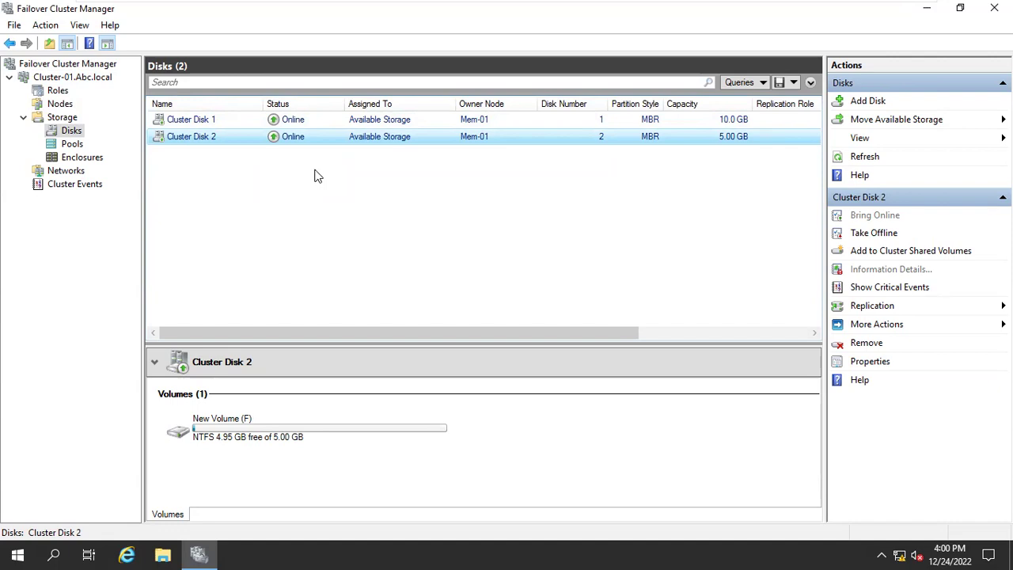
left_click(75, 171)
left_click(167, 126)
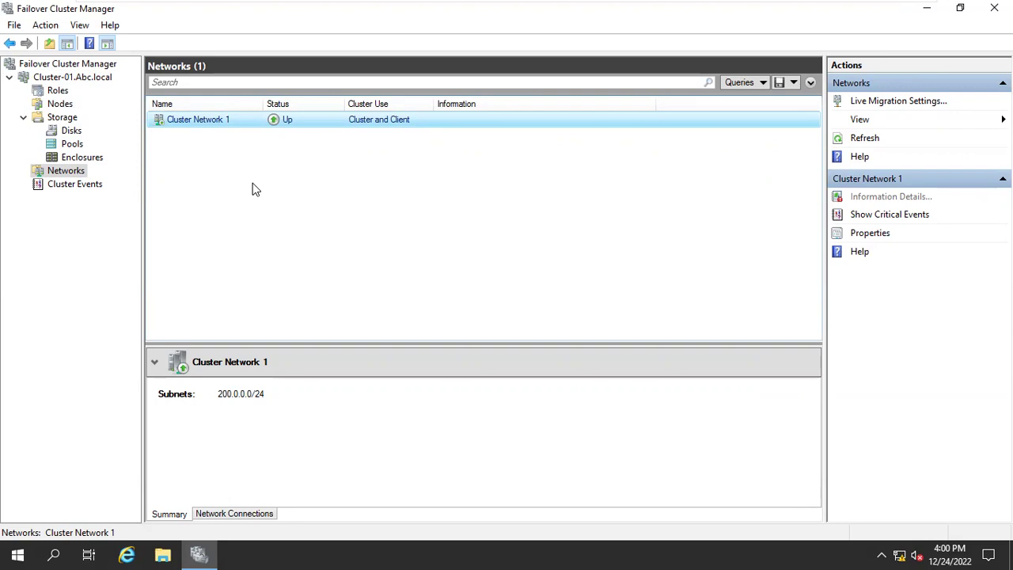
Step: Start configuring a new role for Cluster-01 and continue past the High Availability Wizard's introduction
left_click(59, 91)
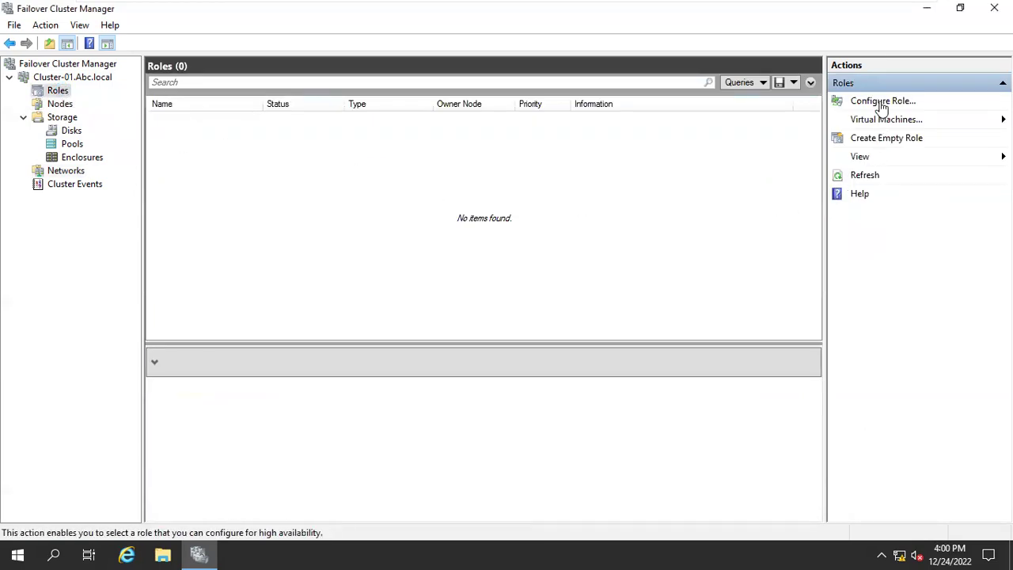
right_click(32, 80)
right_click(46, 94)
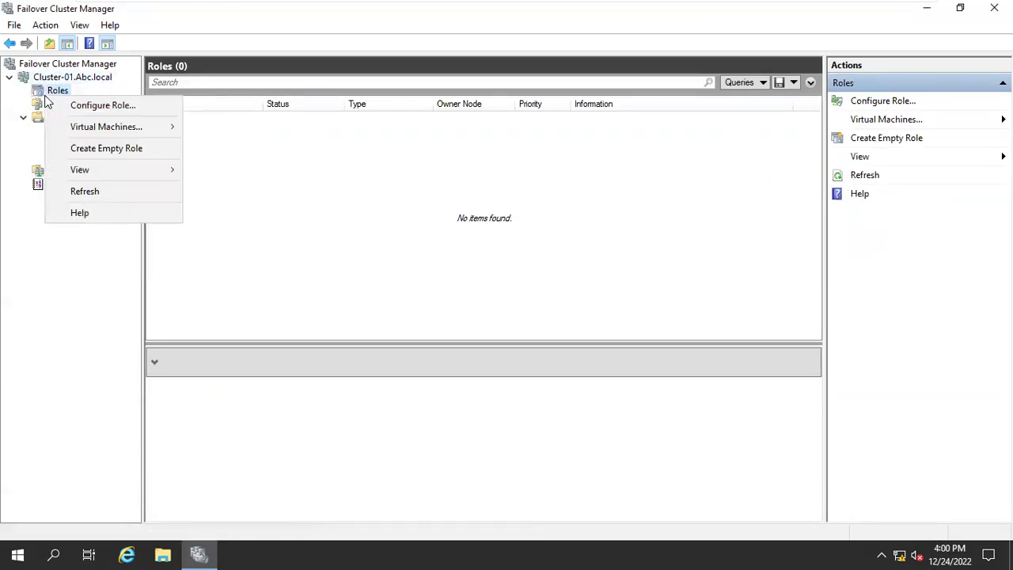
left_click(97, 107)
left_click_drag(444, 108, 382, 111)
left_click(577, 425)
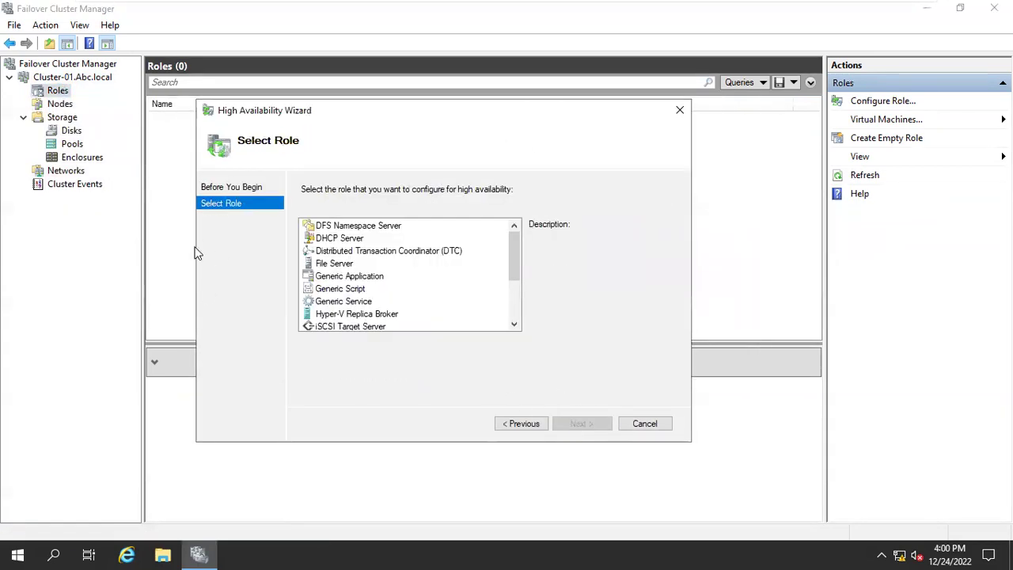
Step: Choose the File Server role with the File Server for general use type and continue to the client access point
left_click(332, 265)
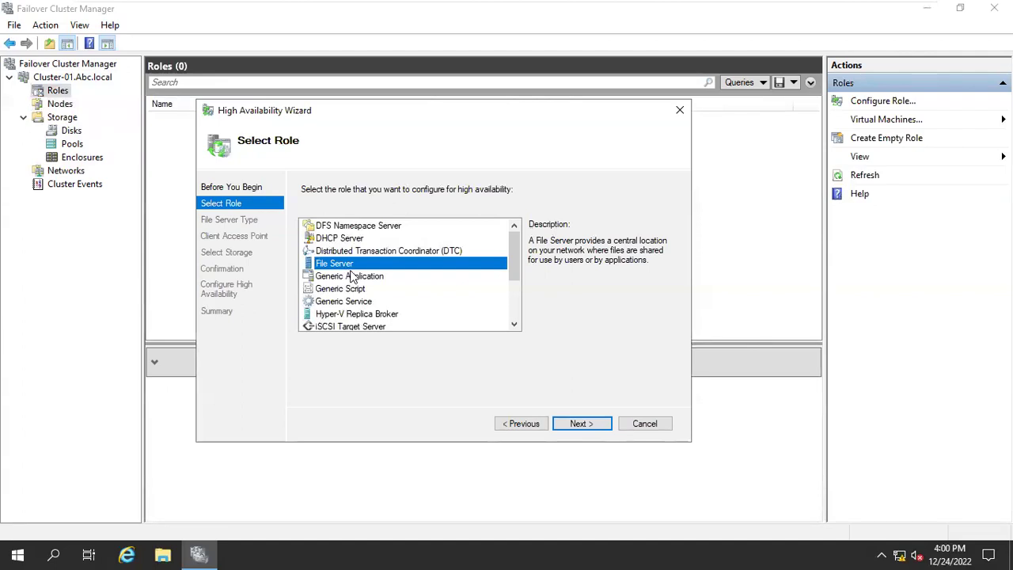
left_click(580, 425)
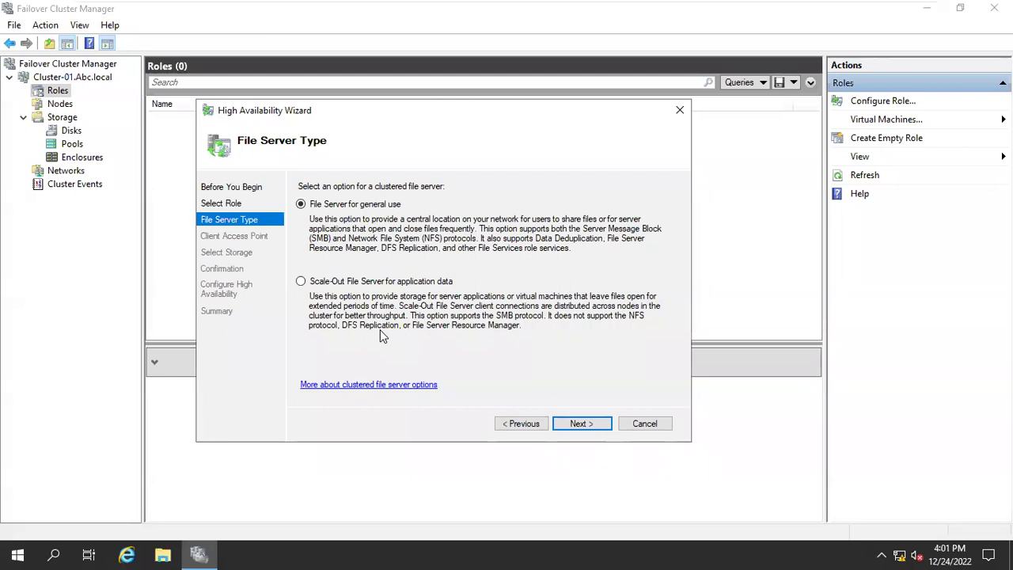
left_click(581, 424)
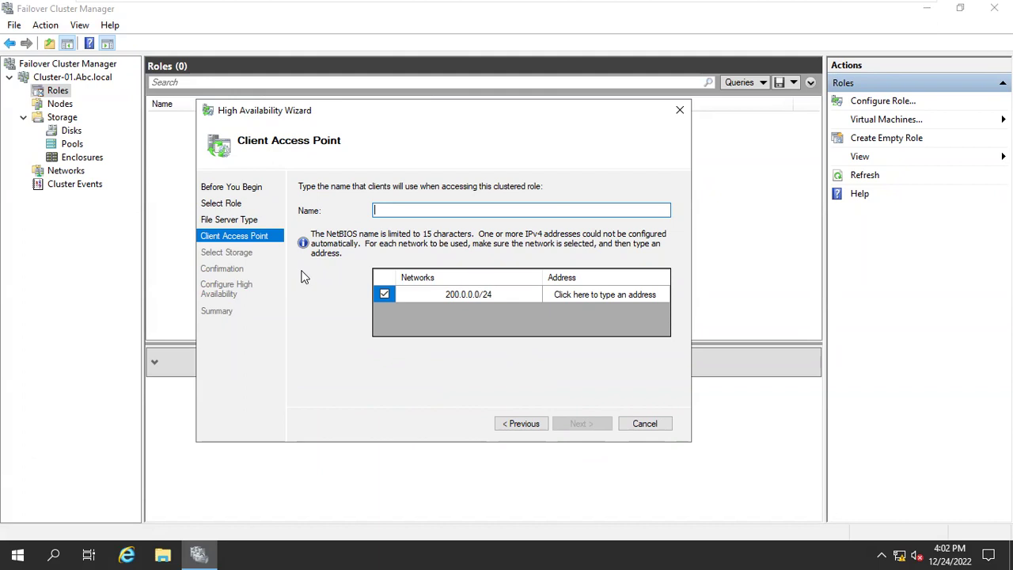
Step: Name the client access point FS-01, give it the address 200.0.0.202, and continue to the storage selection
type("FS-01")
left_click(584, 294)
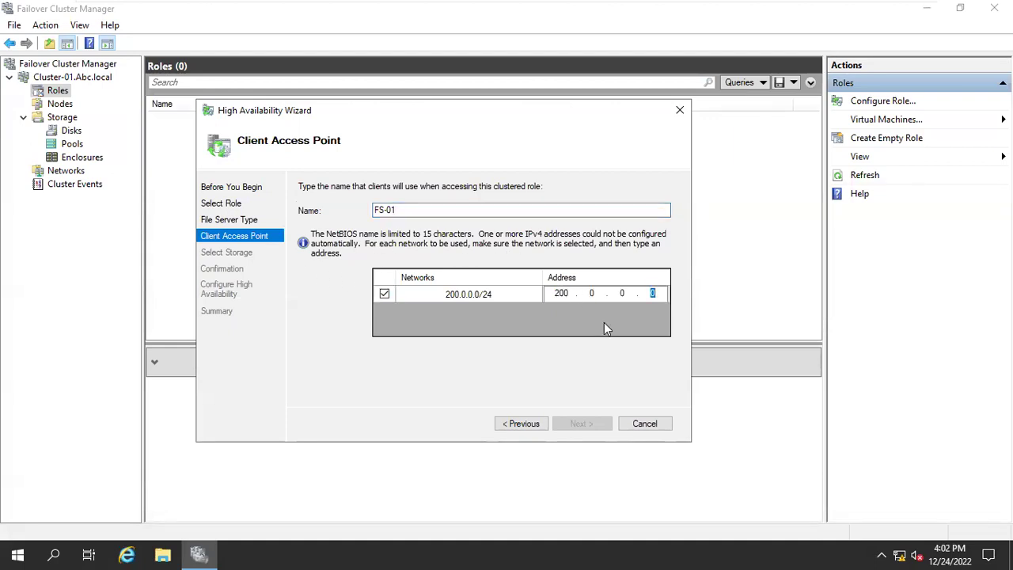
type("202")
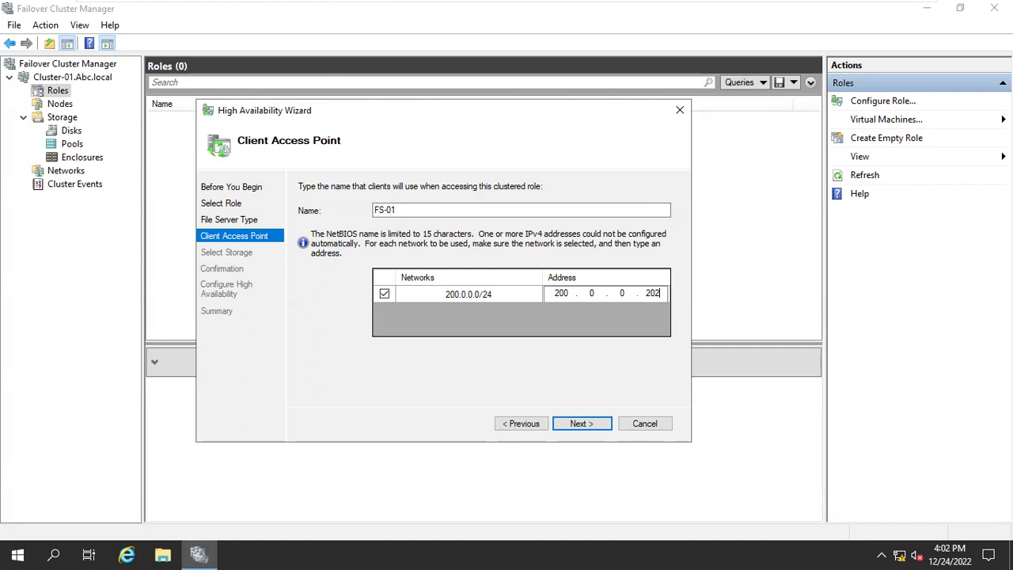
left_click(576, 426)
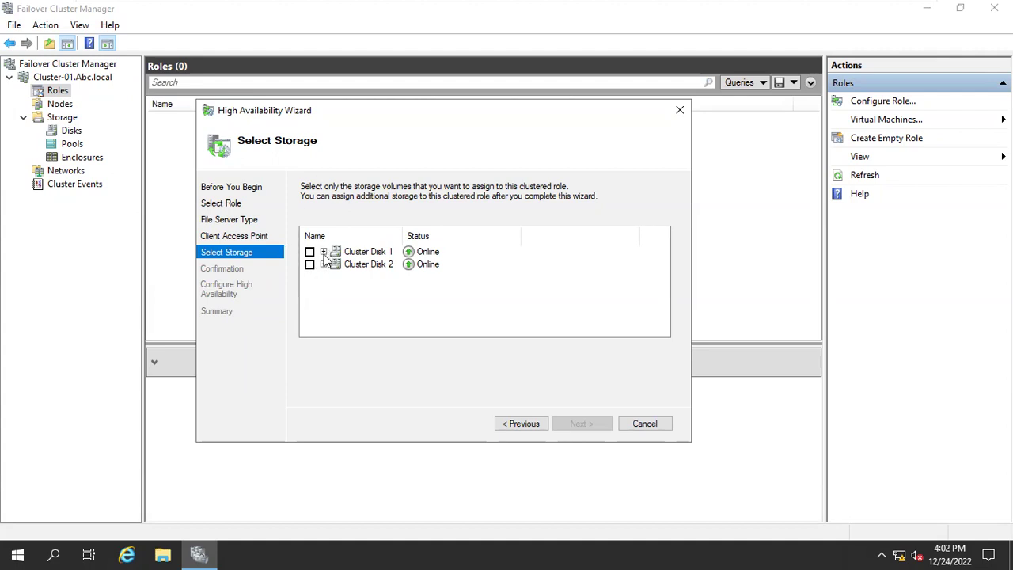
Step: Expand the volume details of both cluster disks, assign Cluster Disk 1 to the file server role, and continue to the confirmation
left_click(324, 252)
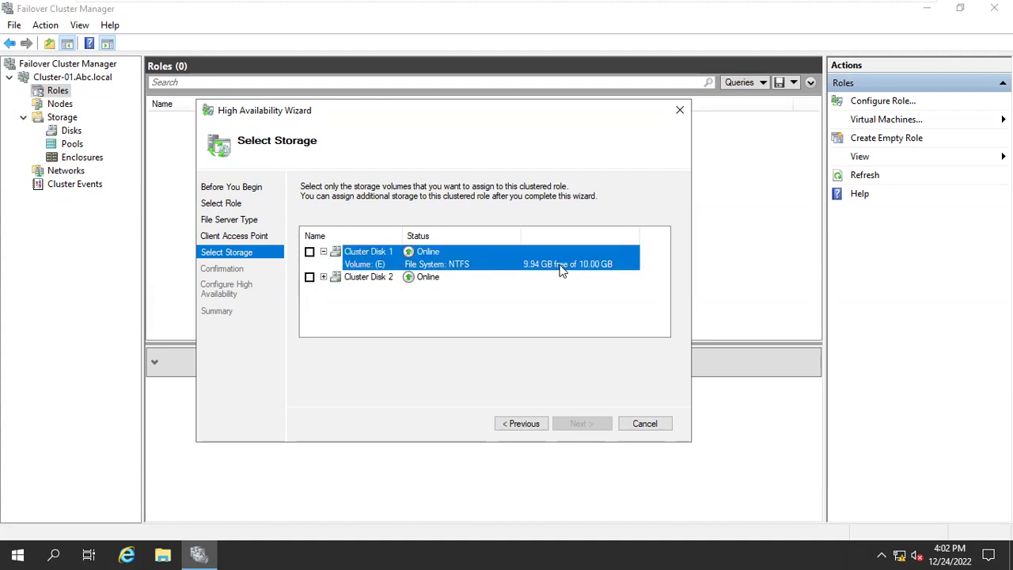
left_click(331, 279)
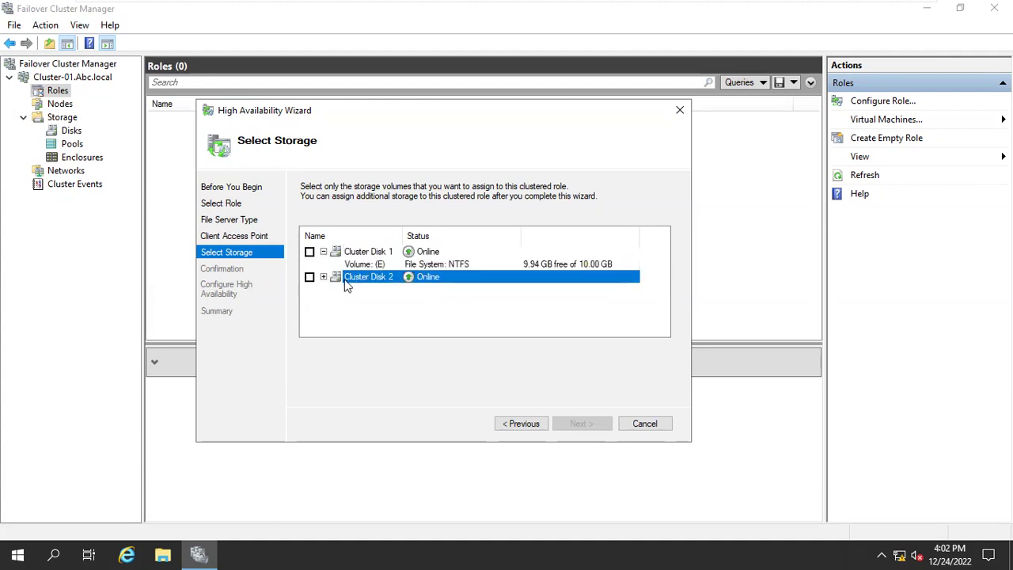
left_click(324, 277)
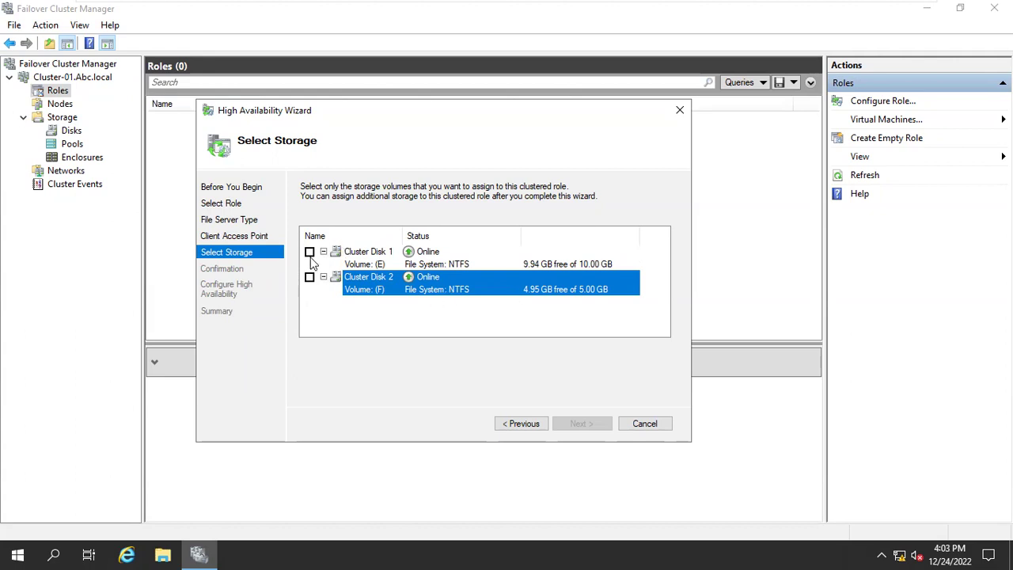
left_click(357, 253)
left_click(309, 251)
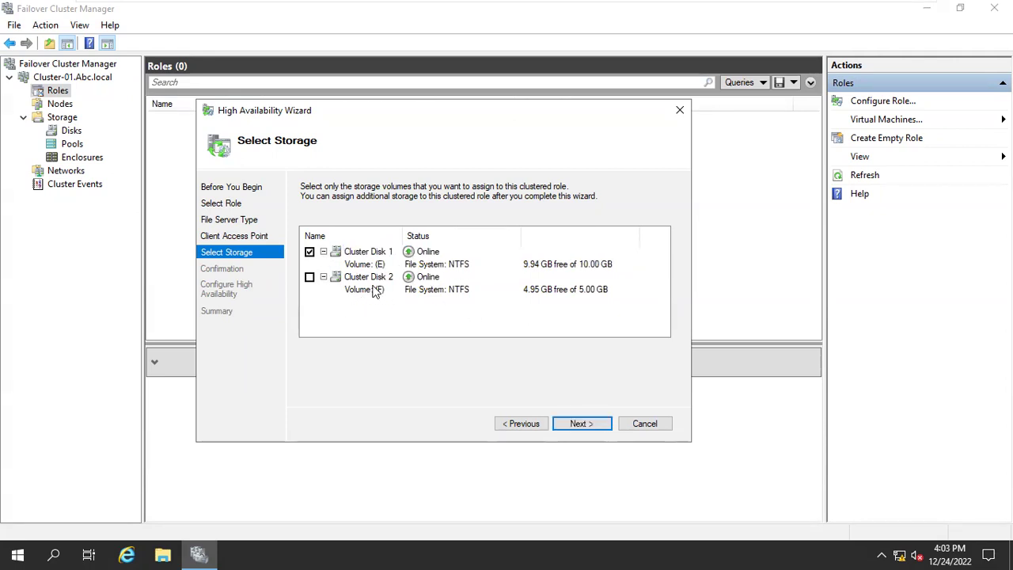
left_click(586, 426)
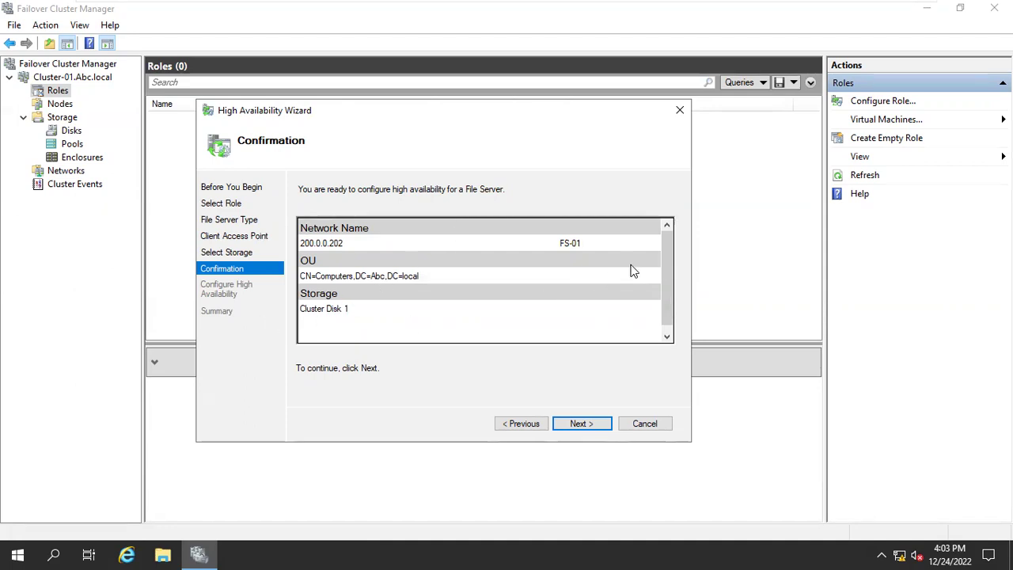
Step: Review the FS-01 file server settings, configure high availability for the role, and finish the wizard
scroll(669, 258, "down", 2)
scroll(662, 286, "up", 2)
left_click(595, 422)
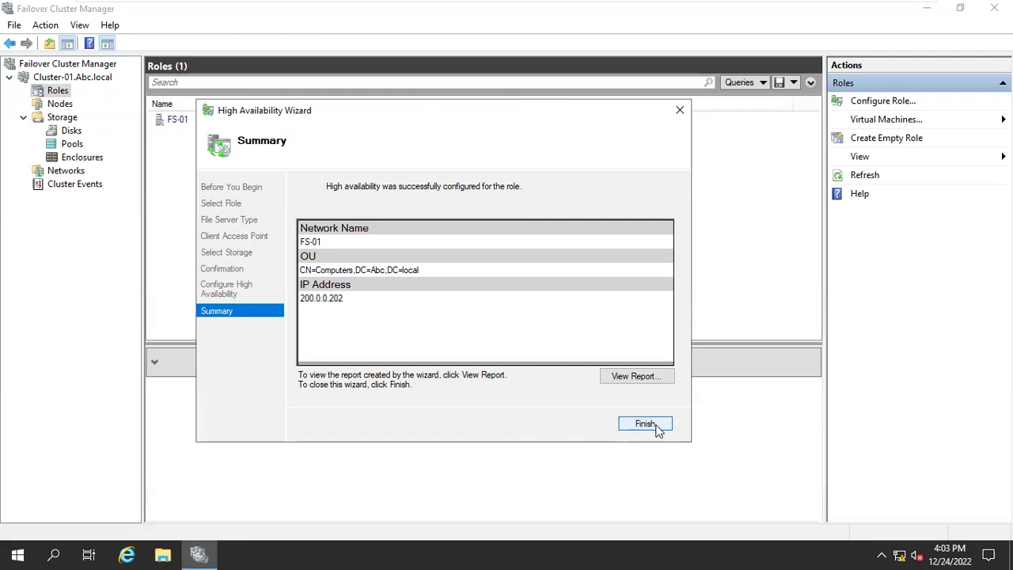
left_click(645, 424)
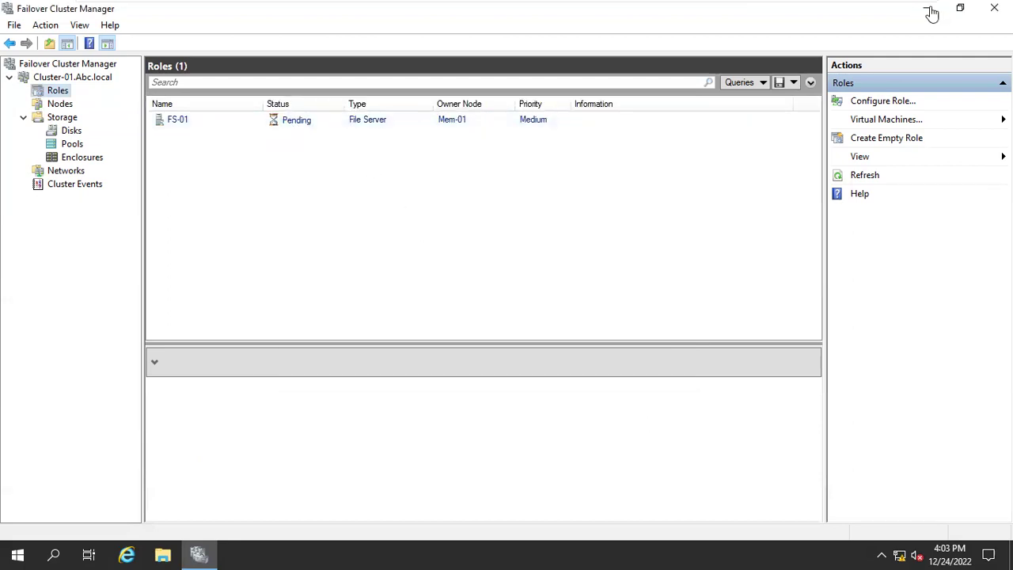
Step: Switch to the Server-01-PDC-Abc.local virtual machine and unlock it with the account password
mouse_move(717, 7)
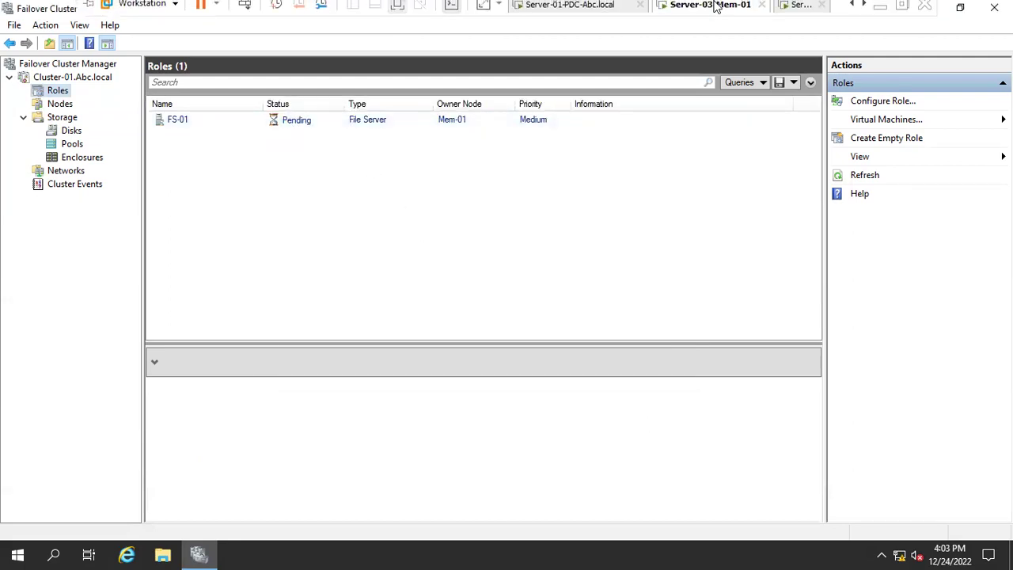
left_click(569, 13)
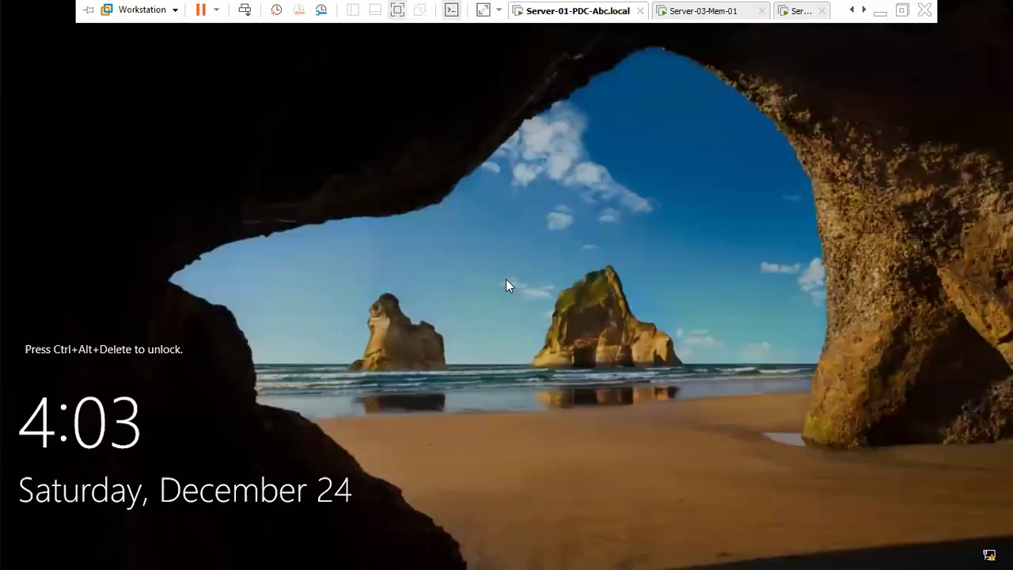
key("ctrl+alt+Insert")
type("•••••••")
key("Return")
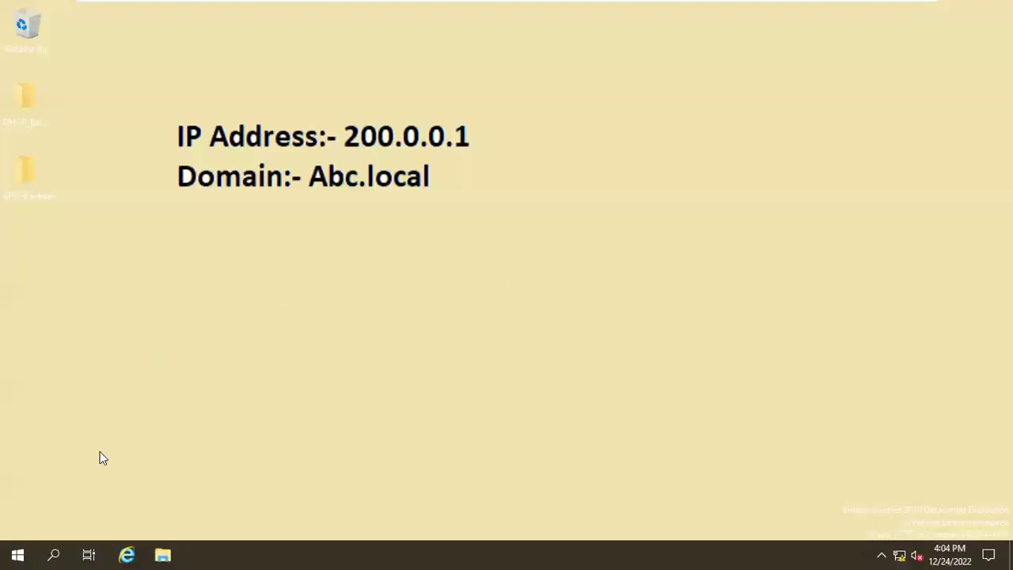
Step: Open Active Directory Users and Computers and view the computer accounts in the Computers container of Abc.local
right_click(18, 555)
left_click(52, 481)
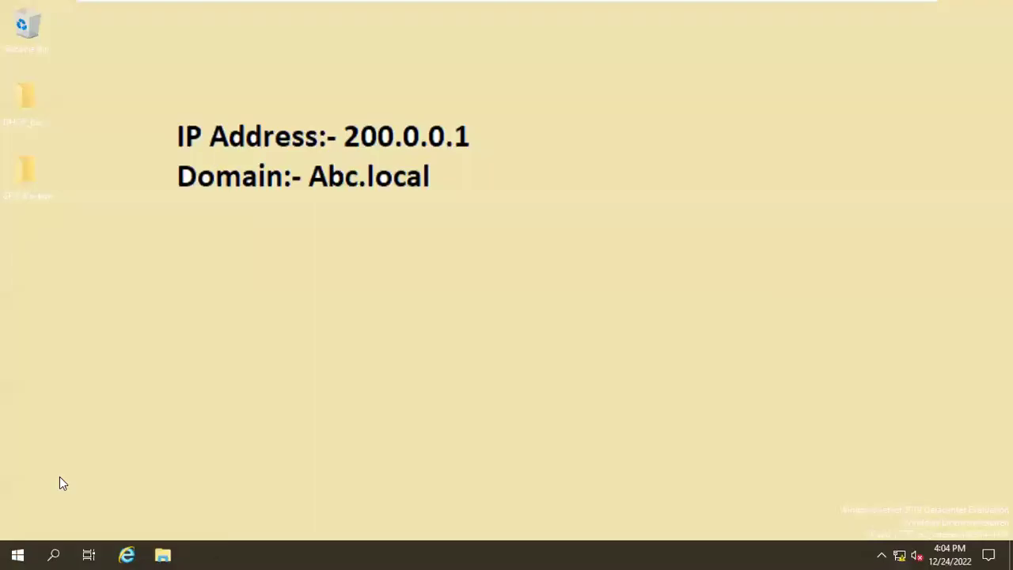
type("dsa")
key("Down")
key("Return")
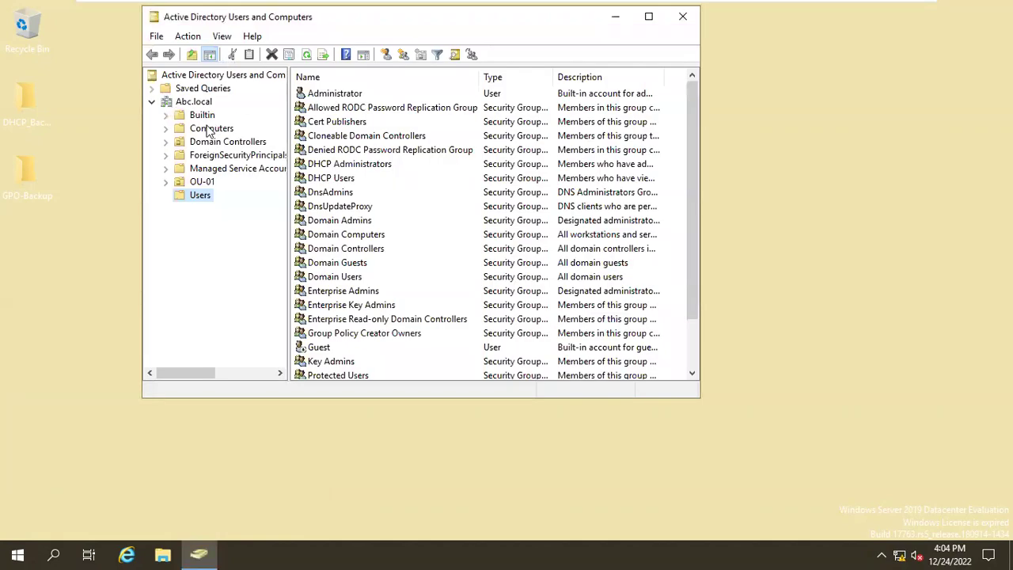
left_click(210, 129)
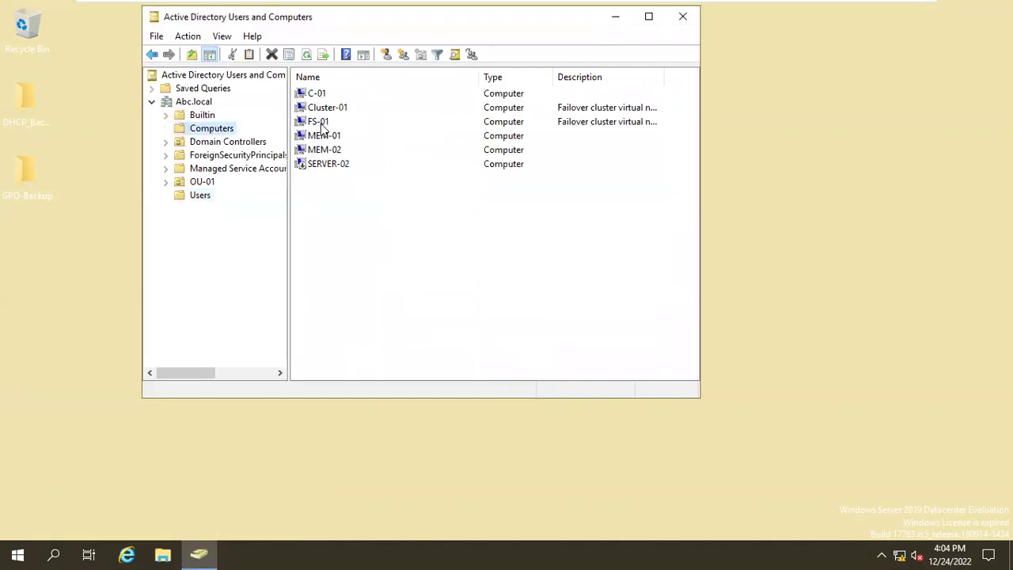
Step: Examine the Cluster-01 and FS-01 computer accounts with their full descriptions in the maximized window, and close Active Directory Users and Computers
left_click(322, 123)
left_click(341, 111)
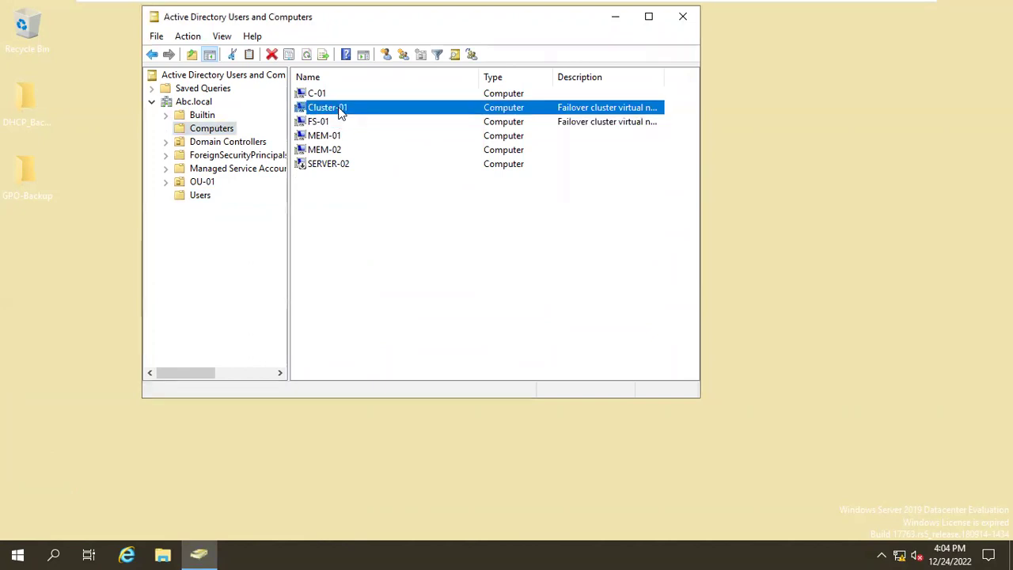
left_click(323, 123)
left_click(326, 110)
left_click(321, 122)
left_click(627, 111)
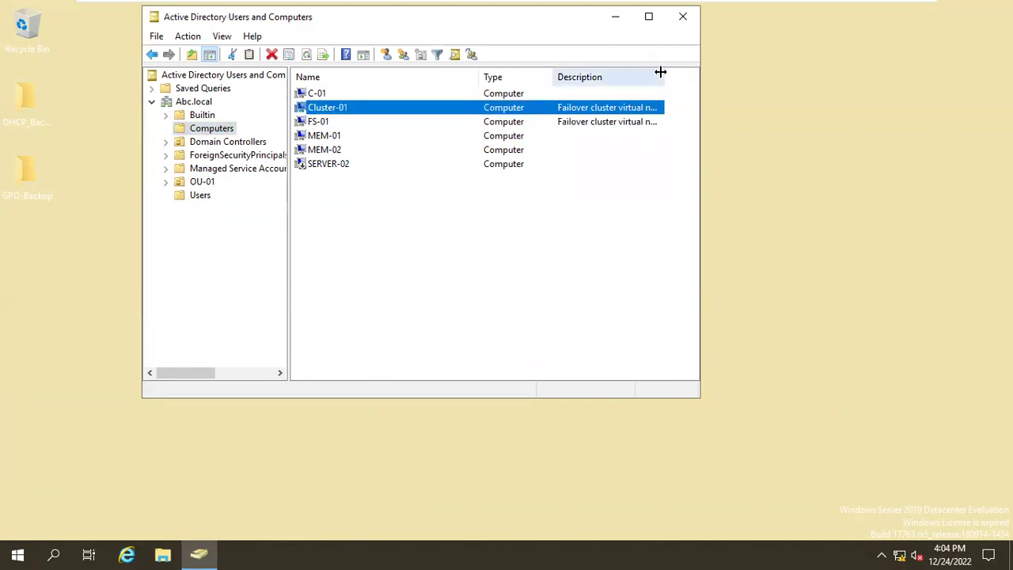
double_click(661, 72)
left_click(648, 16)
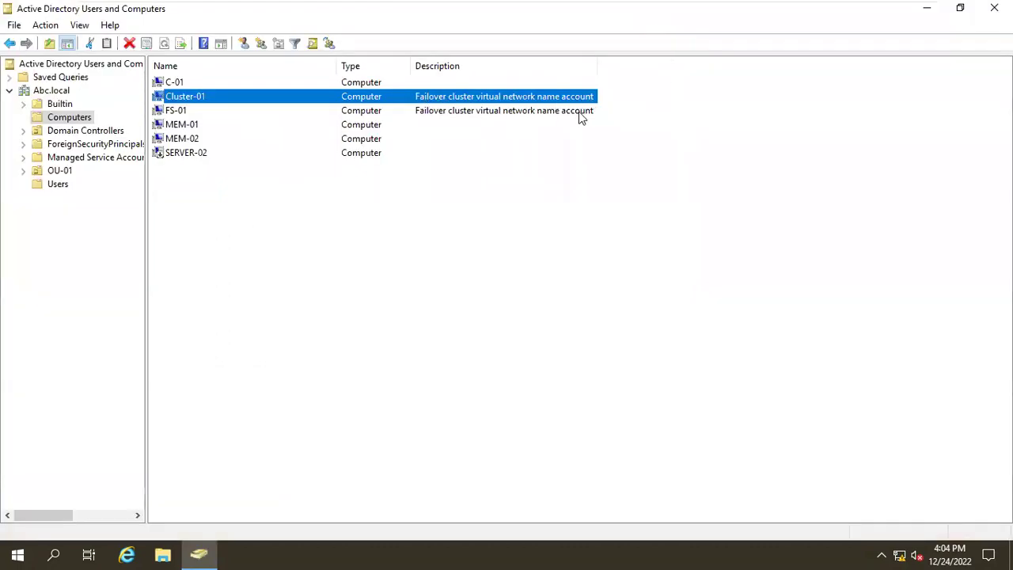
left_click(177, 115)
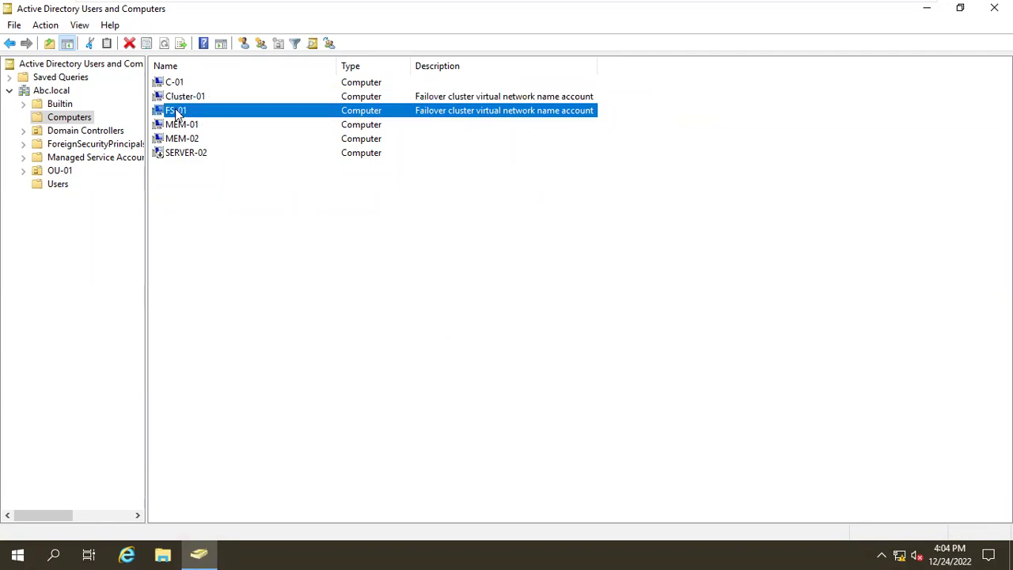
left_click(994, 8)
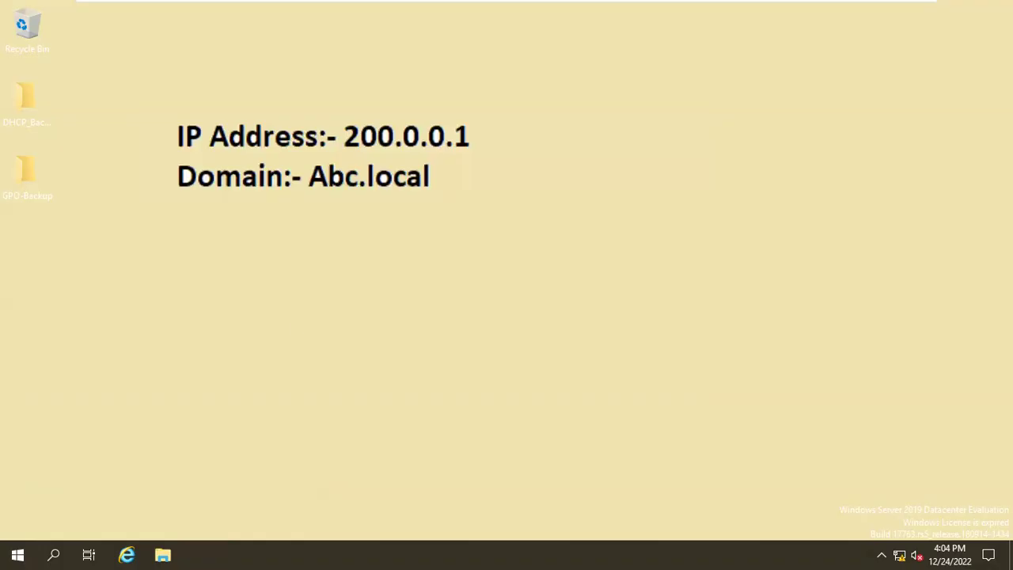
Step: Open DNS Manager by running dnsmgmt.msc
right_click(18, 553)
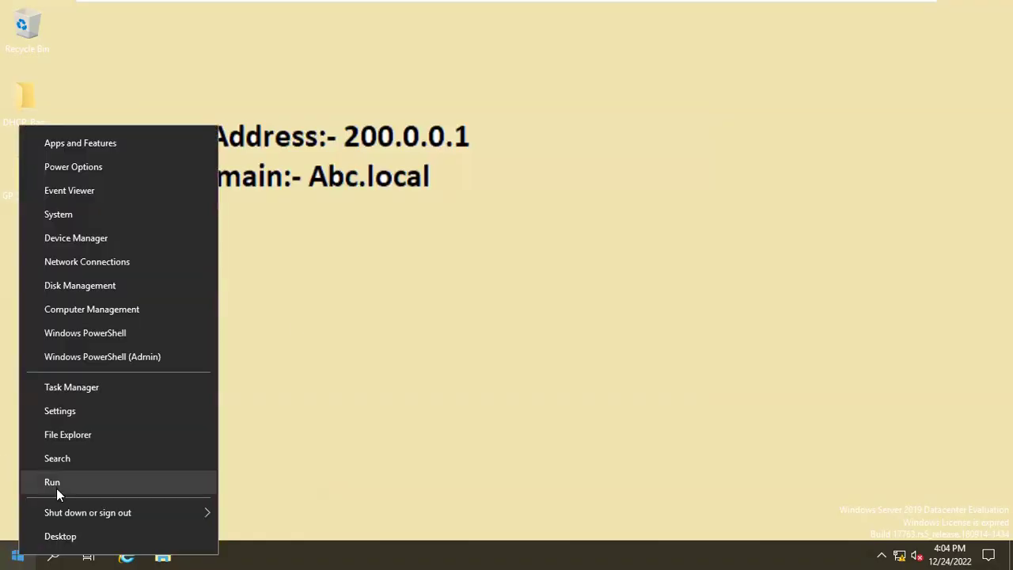
left_click(56, 485)
type("ds")
key("BackSpace")
key("BackSpace")
type("ns")
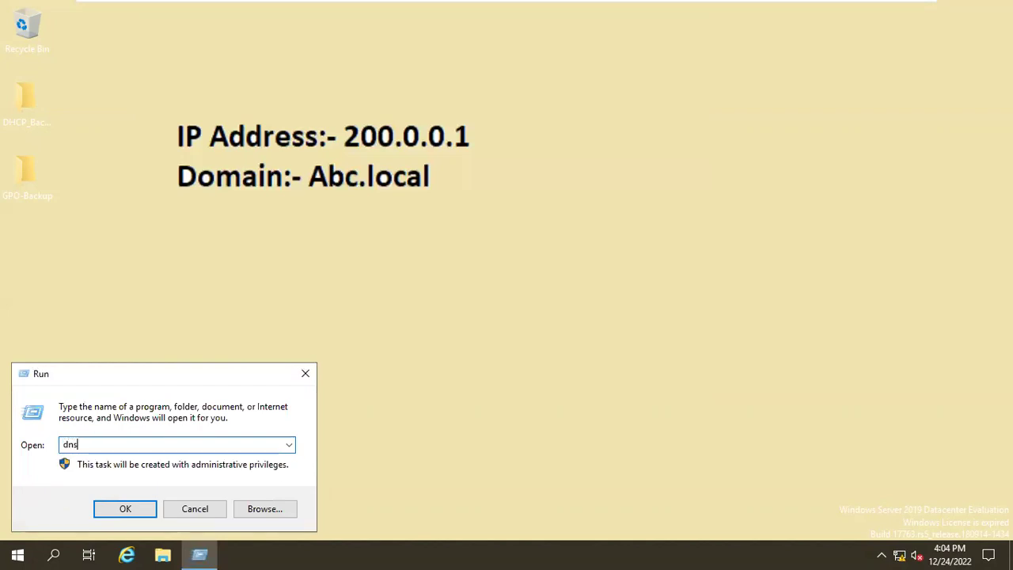
type("mgmt.msc")
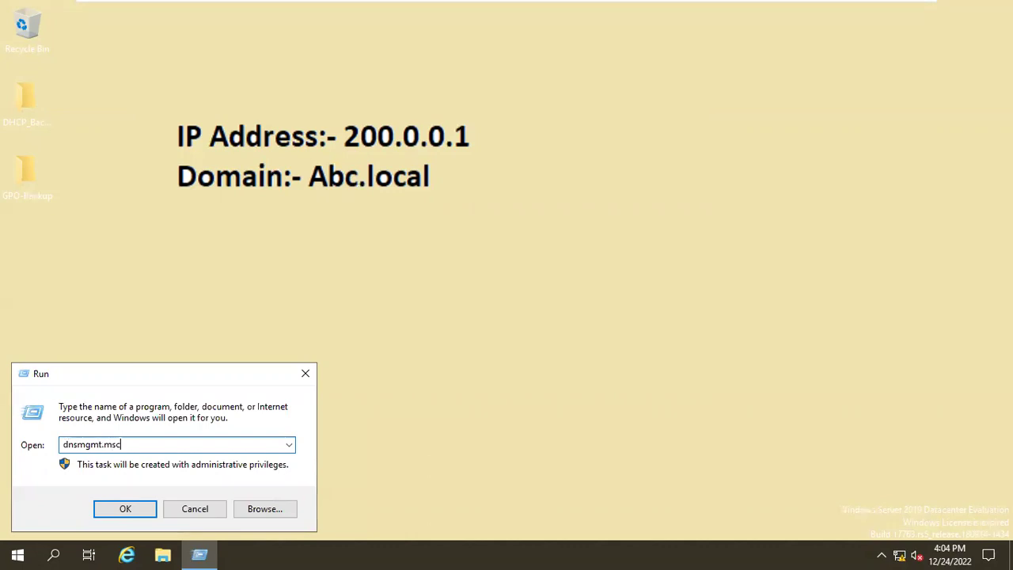
key("Return")
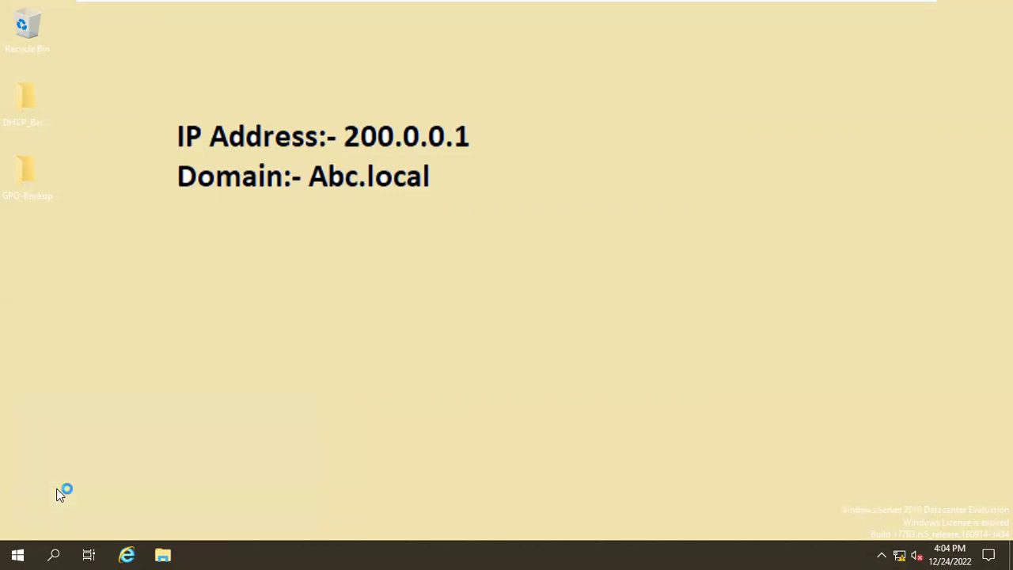
Step: Examine the Cluster-01 and FS-01 host records in the Abc.local forward lookup zone, and close DNS Manager
left_click(97, 105)
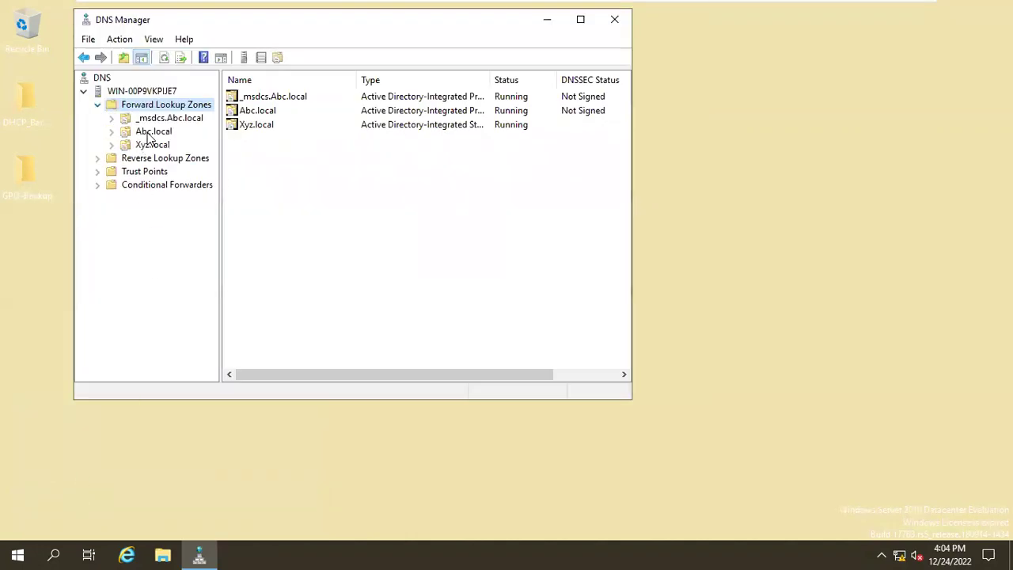
left_click(154, 132)
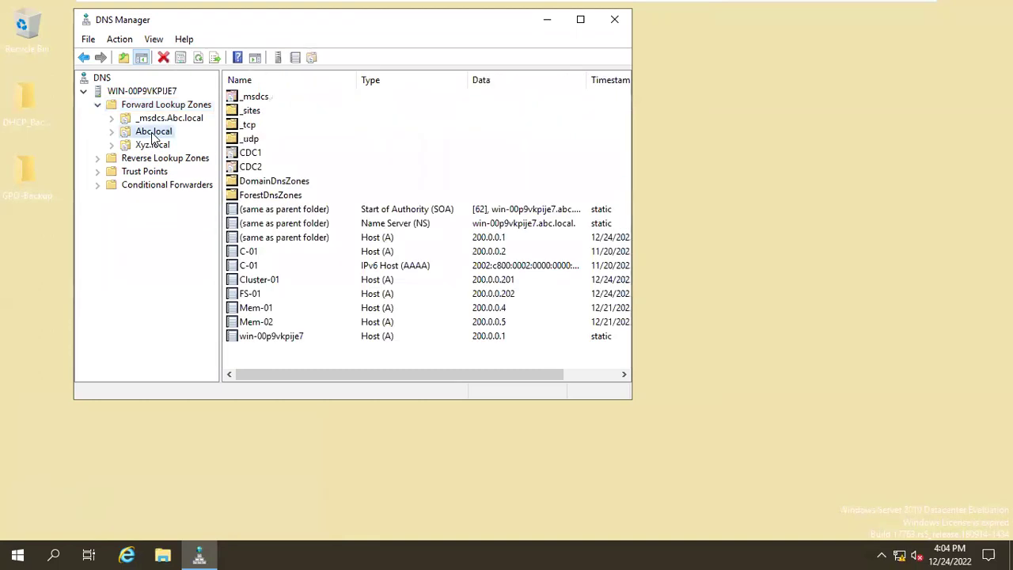
left_click(254, 297)
left_click(256, 282)
left_click(257, 291)
left_click(258, 281)
left_click(252, 290)
left_click(254, 283)
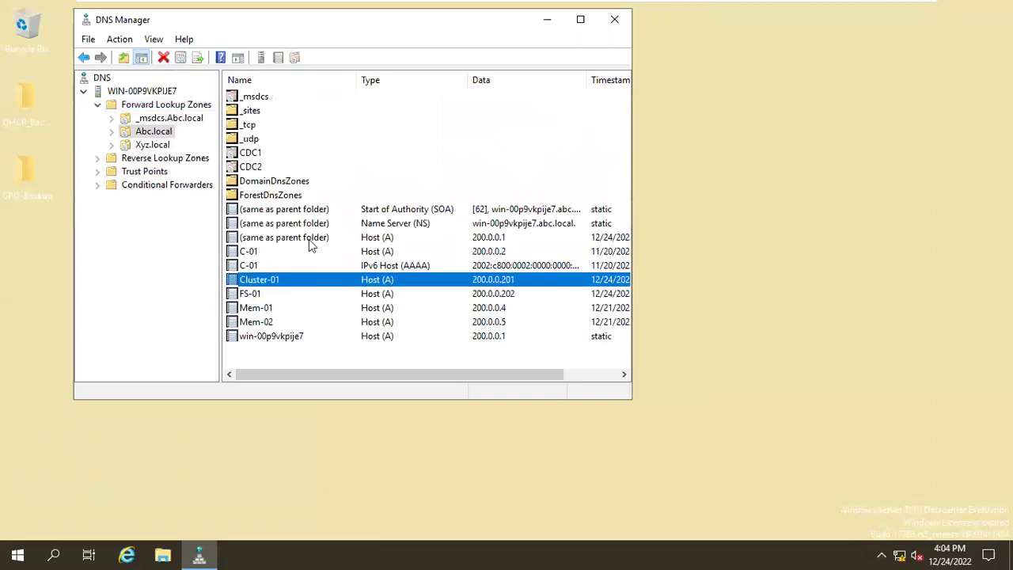
left_click(615, 20)
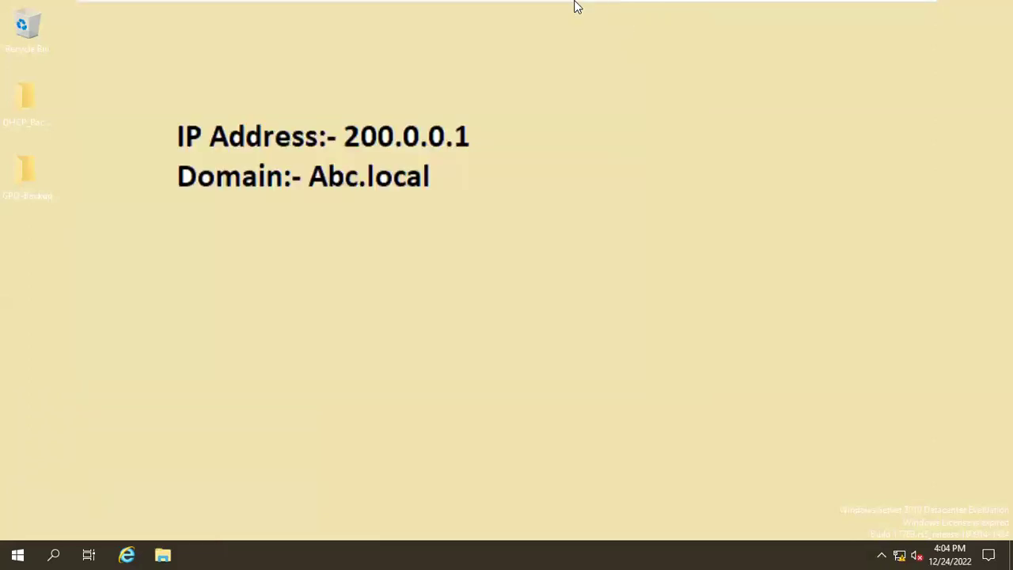
Step: Switch to the Server-03-Mem-01 virtual machine and start adding a file share to the FS-01 role
mouse_move(607, 11)
left_click(725, 17)
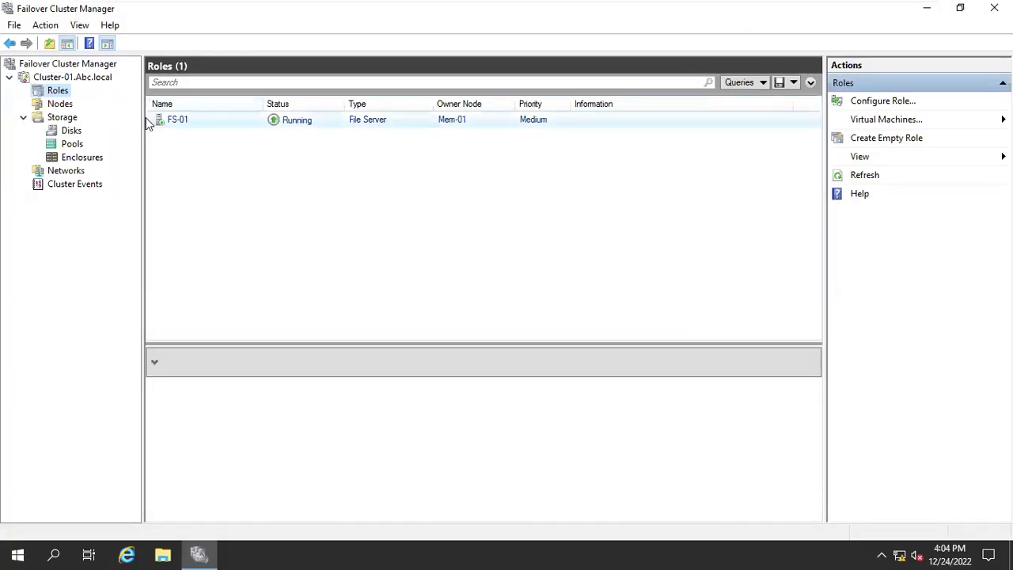
left_click(181, 119)
right_click(181, 120)
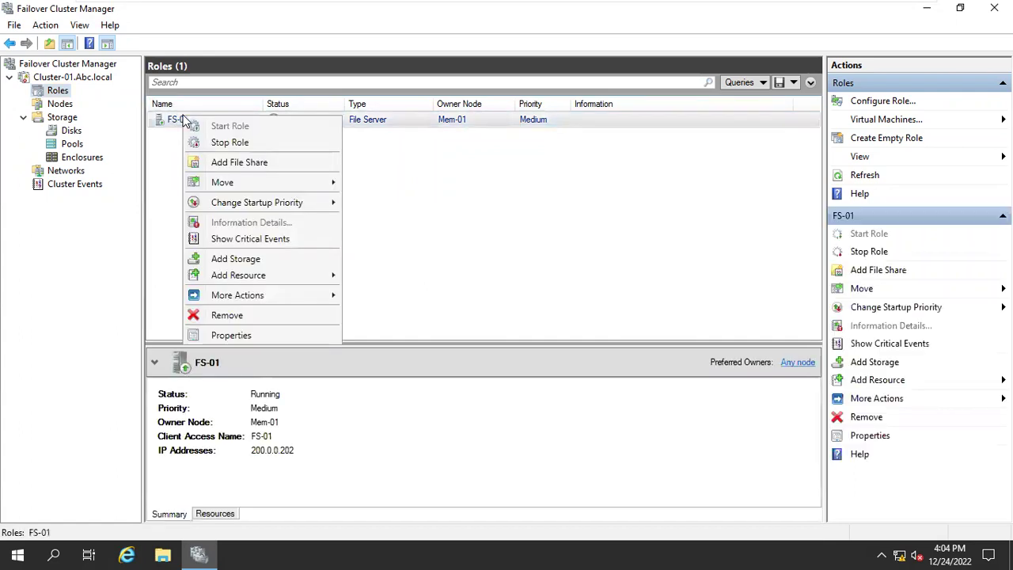
left_click(259, 163)
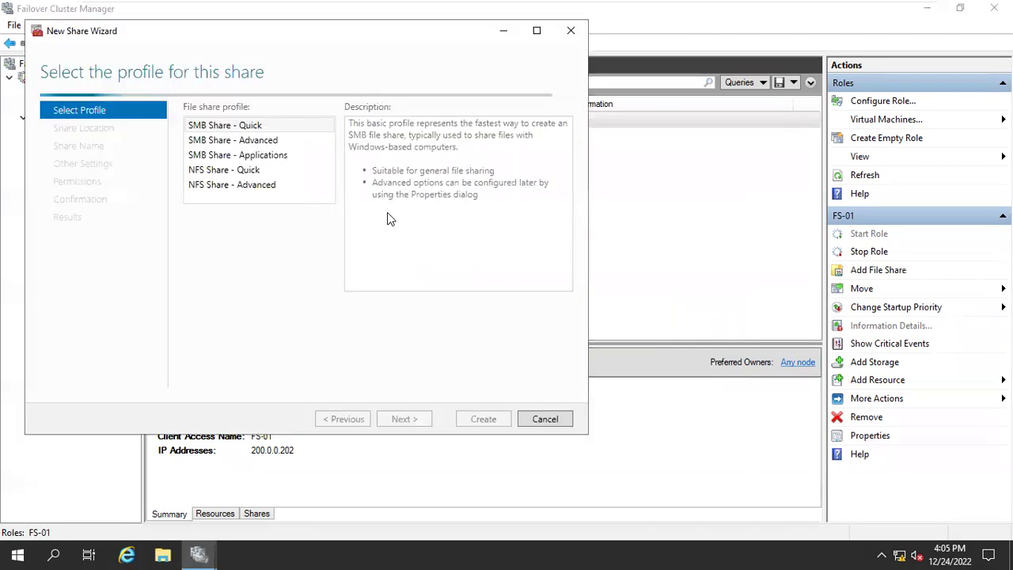
left_click_drag(227, 37, 368, 38)
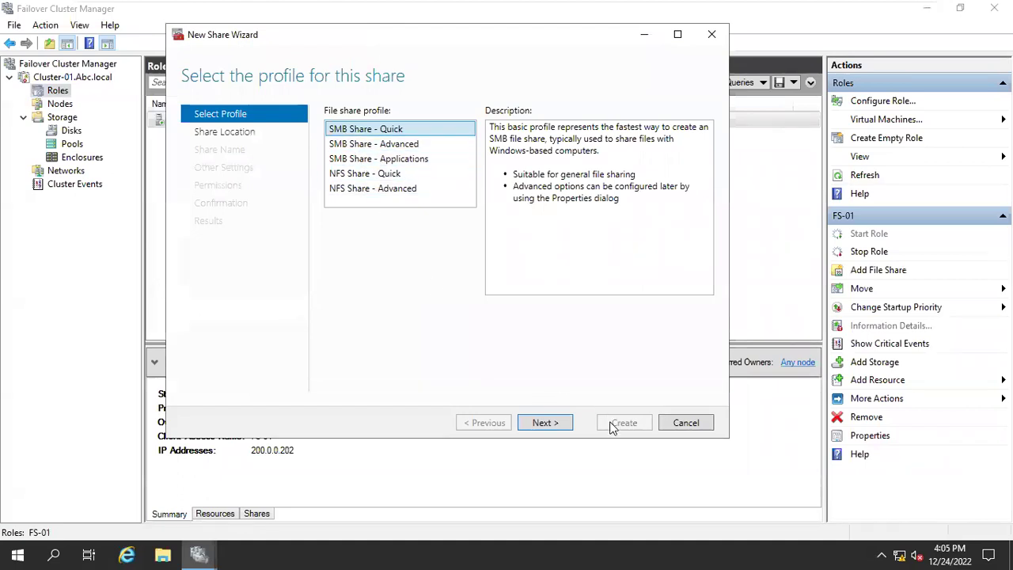
Step: Use the SMB Share - Quick profile, place the share on volume E:, and name it Data
left_click(545, 423)
left_click(365, 288)
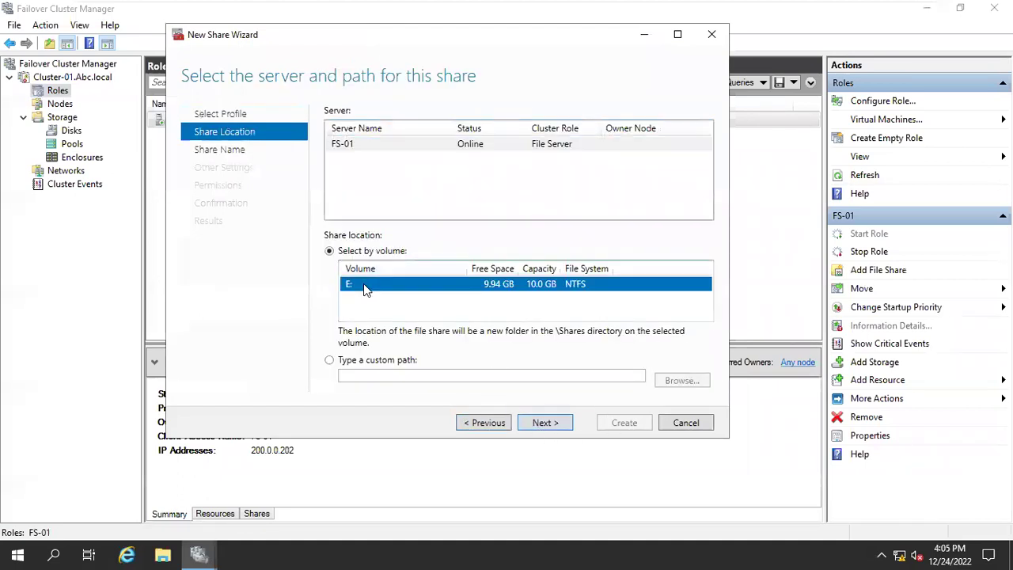
left_click(544, 425)
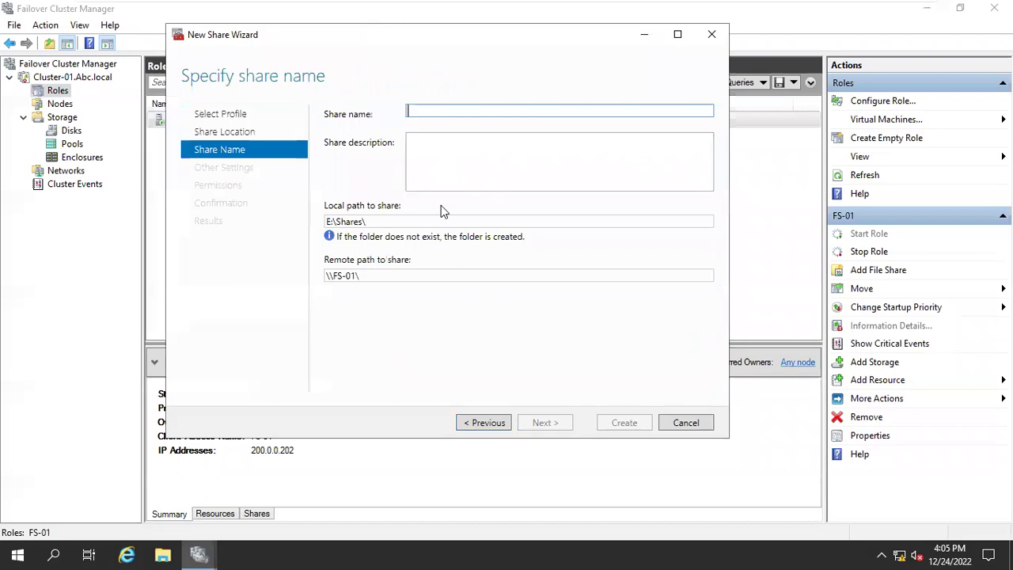
type("Data")
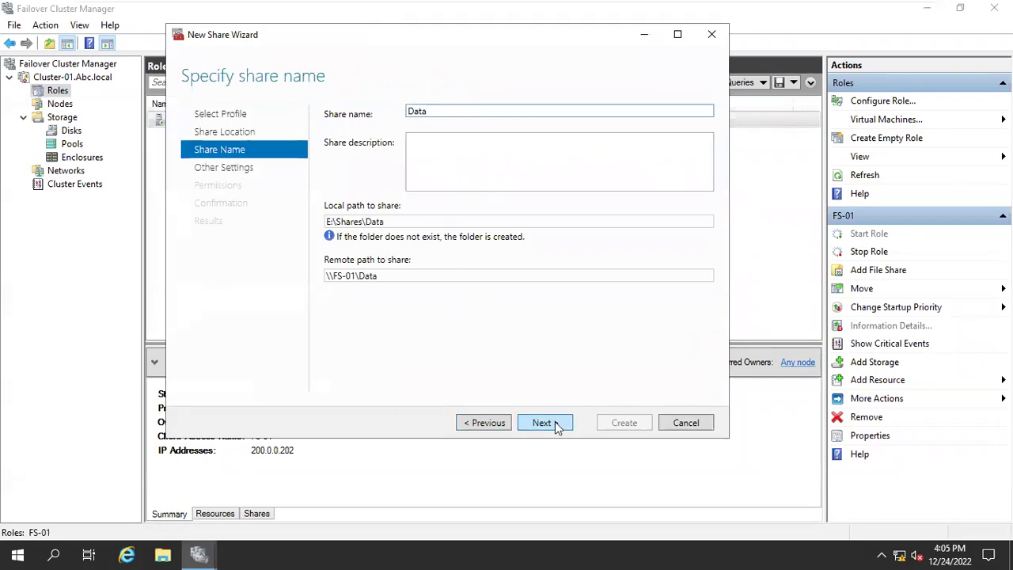
Step: Go back to recheck volume E: as the share location, and continue to the share settings
left_click(477, 428)
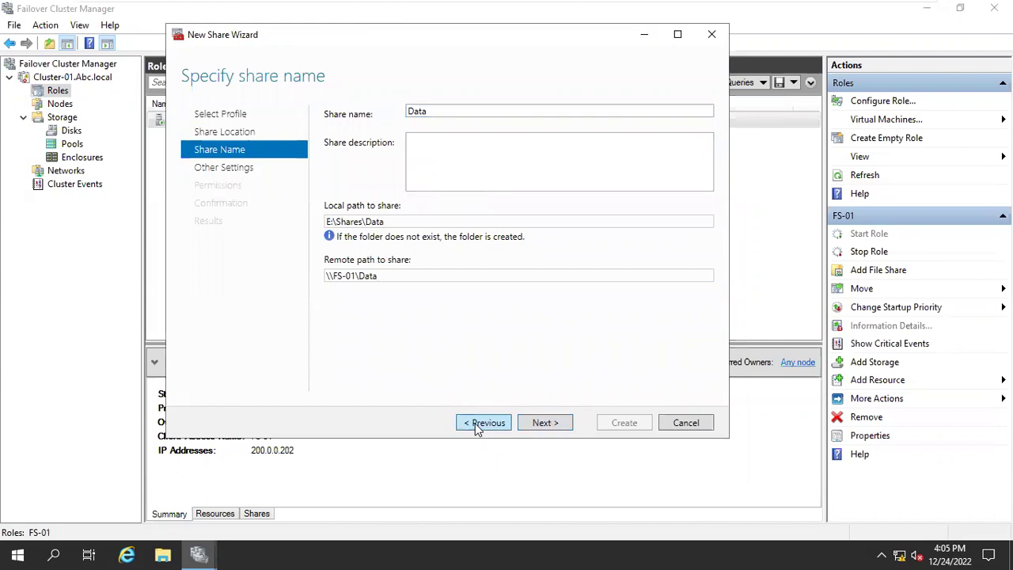
left_click(511, 283)
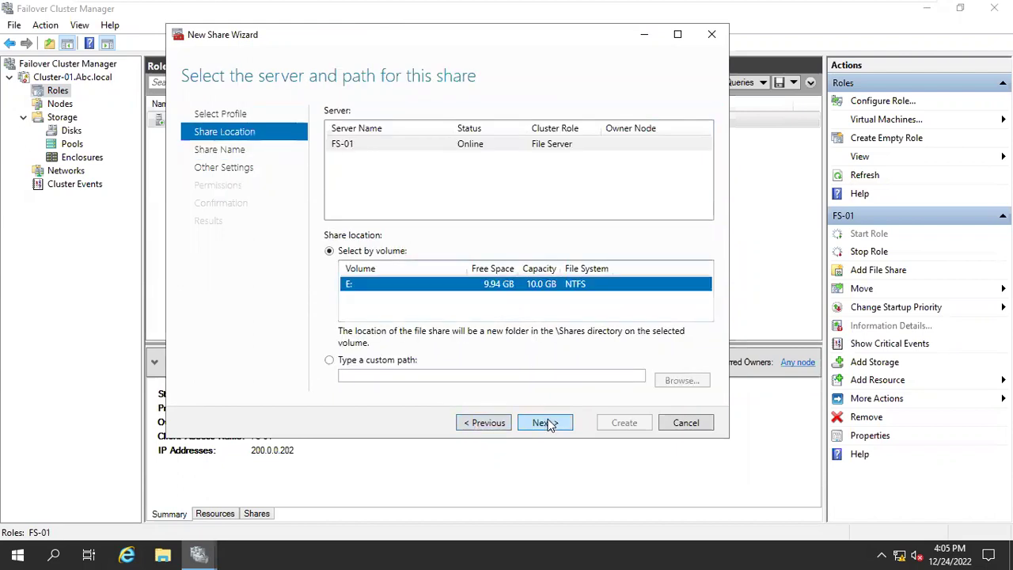
left_click(544, 424)
left_click(545, 424)
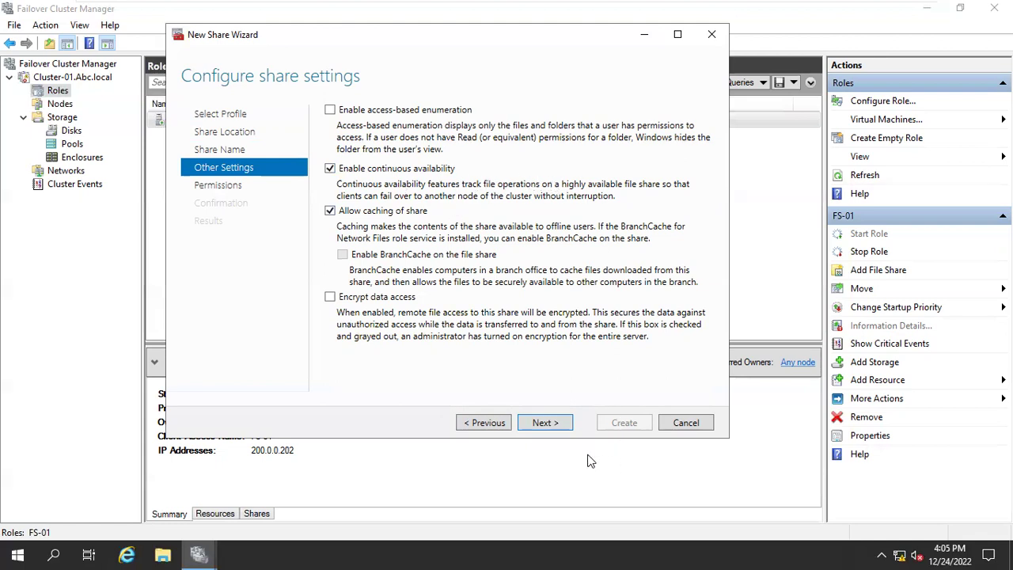
Step: Accept the default share settings and permissions, create the Data share, and close the wizard
left_click(544, 423)
left_click(545, 423)
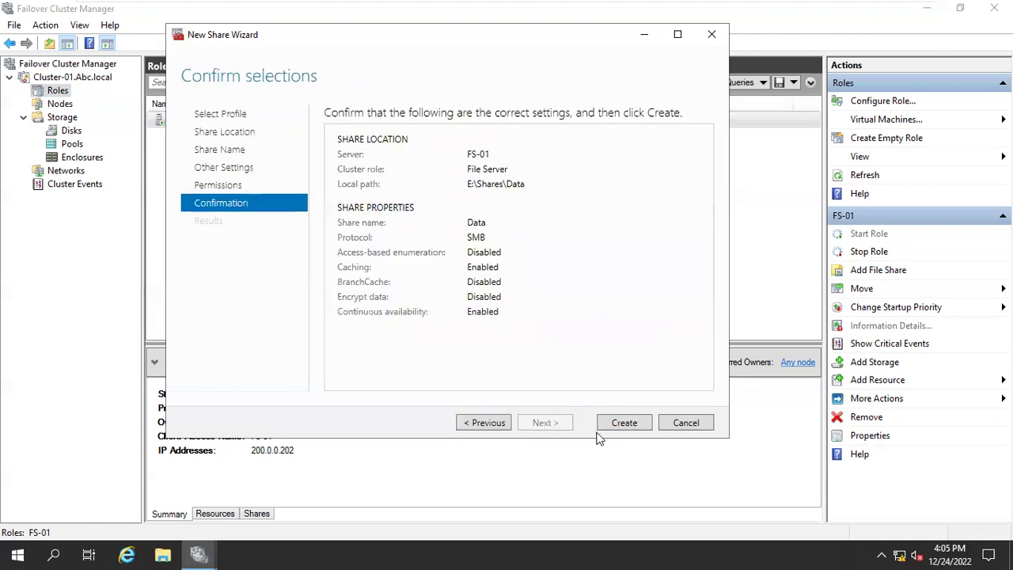
left_click(625, 422)
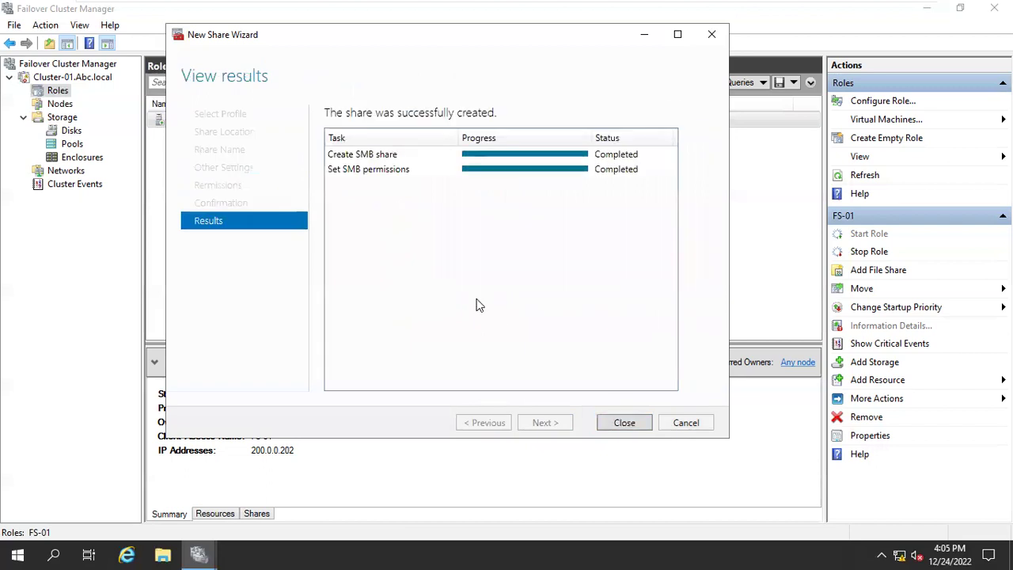
left_click(615, 426)
Step: Look through drives F: and E: in File Explorer, locate the Data folder under E:\Shares, and close the window
left_click(162, 554)
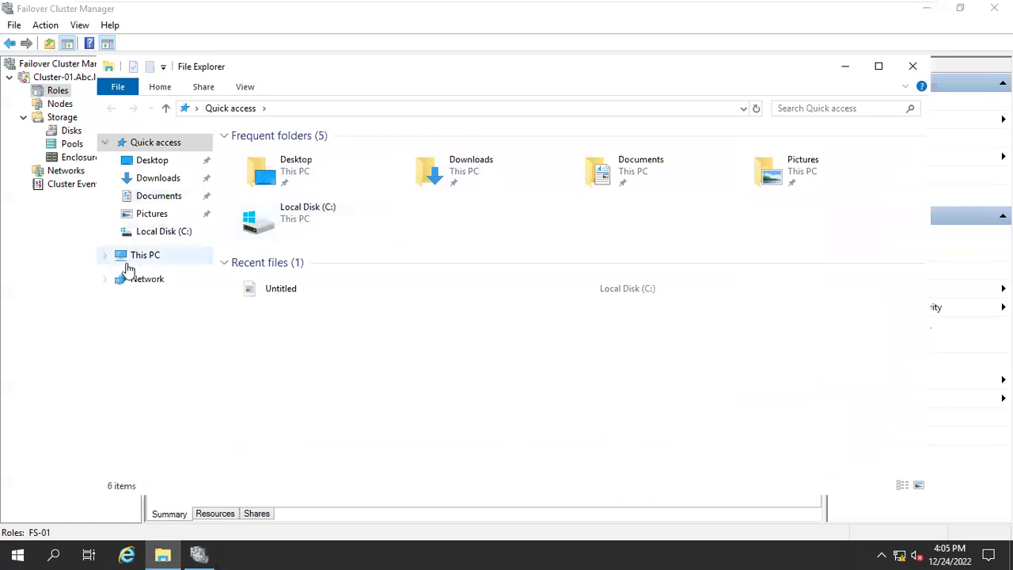
left_click(136, 256)
double_click(310, 356)
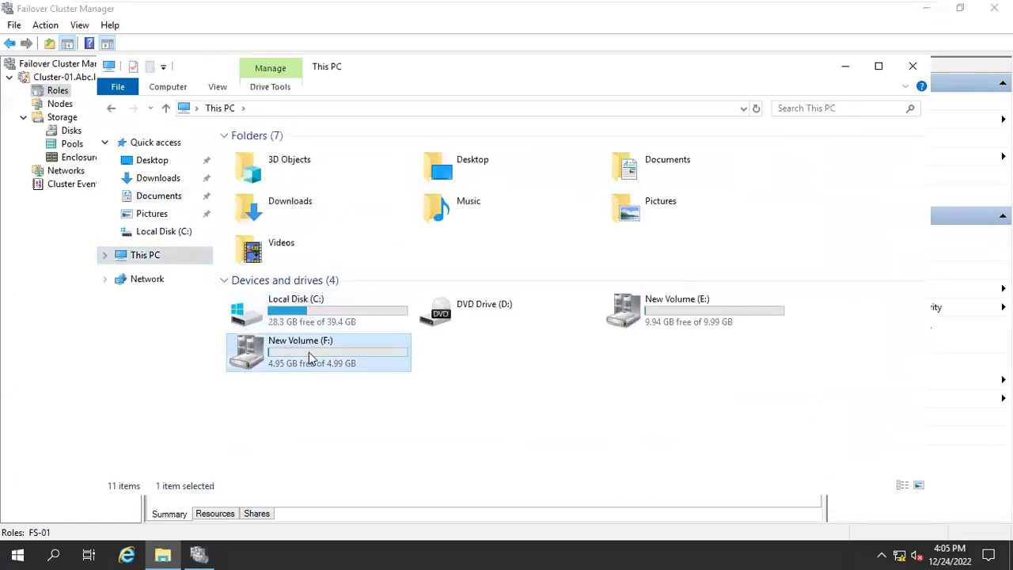
left_click(112, 111)
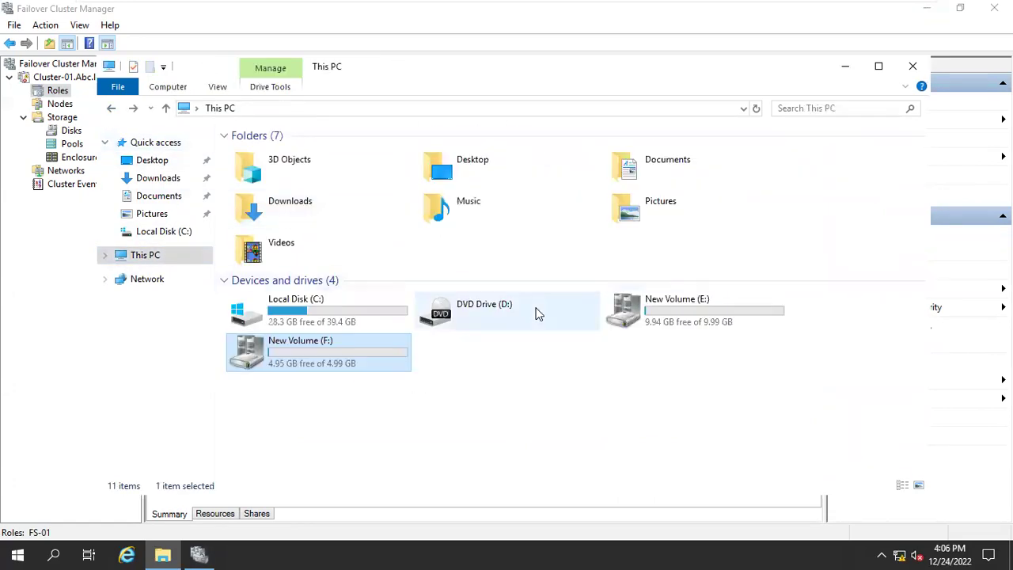
double_click(682, 310)
double_click(254, 155)
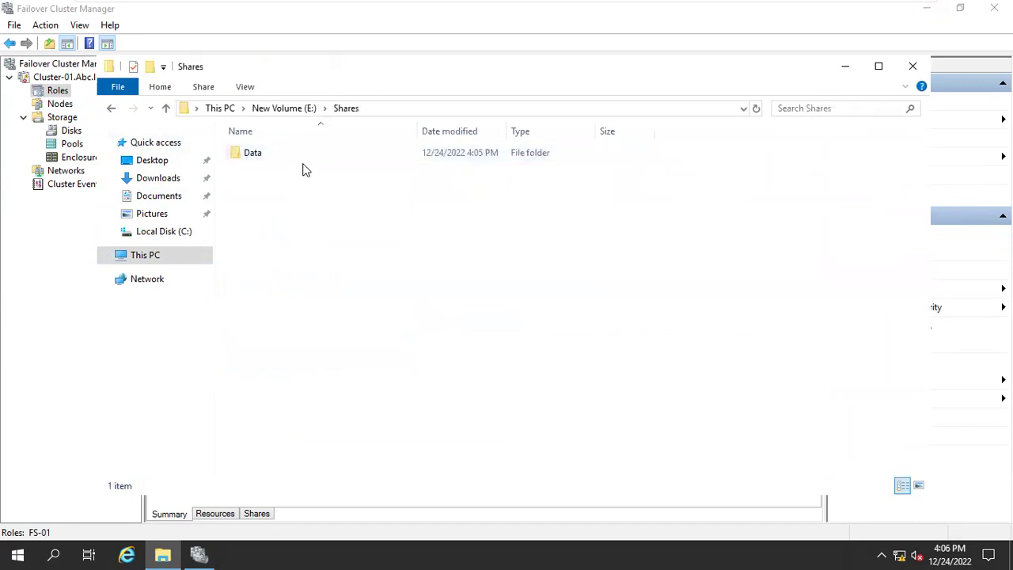
left_click(251, 162)
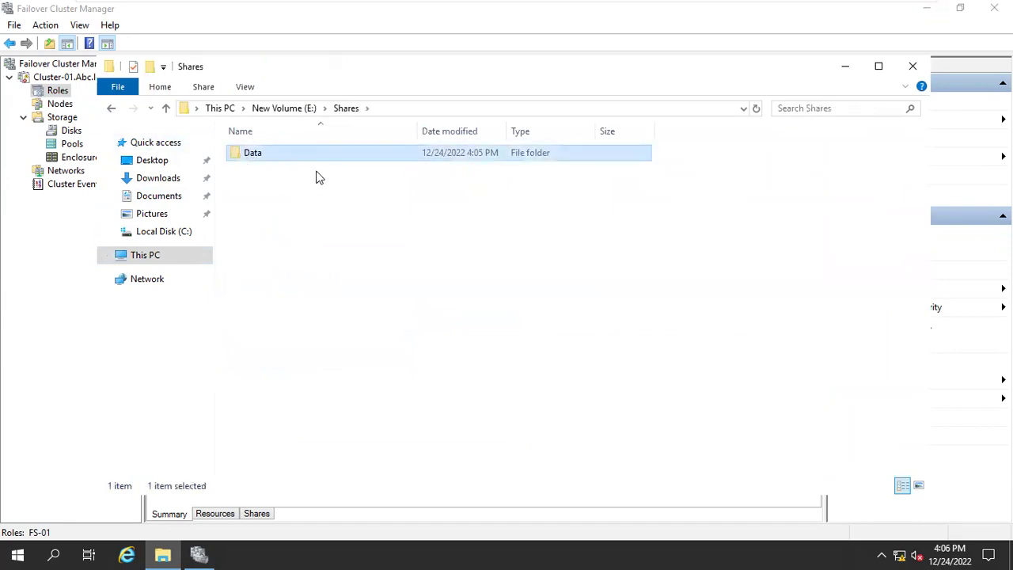
left_click(912, 65)
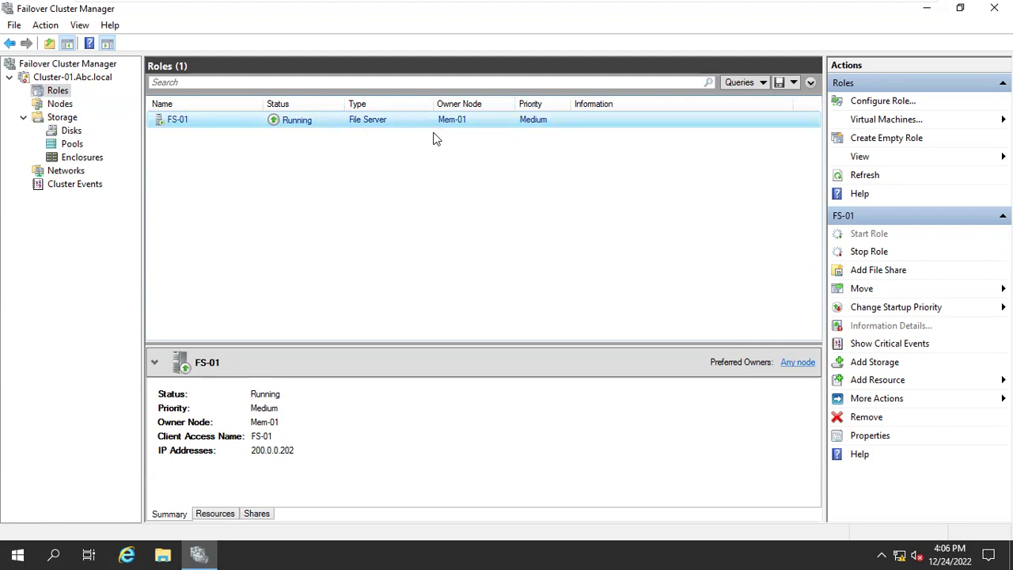
Step: Switch to the Server-01-PDC-Abc.local virtual machine and open the network path \\200.0.0.201 through Run
mouse_move(541, 6)
left_click(608, 11)
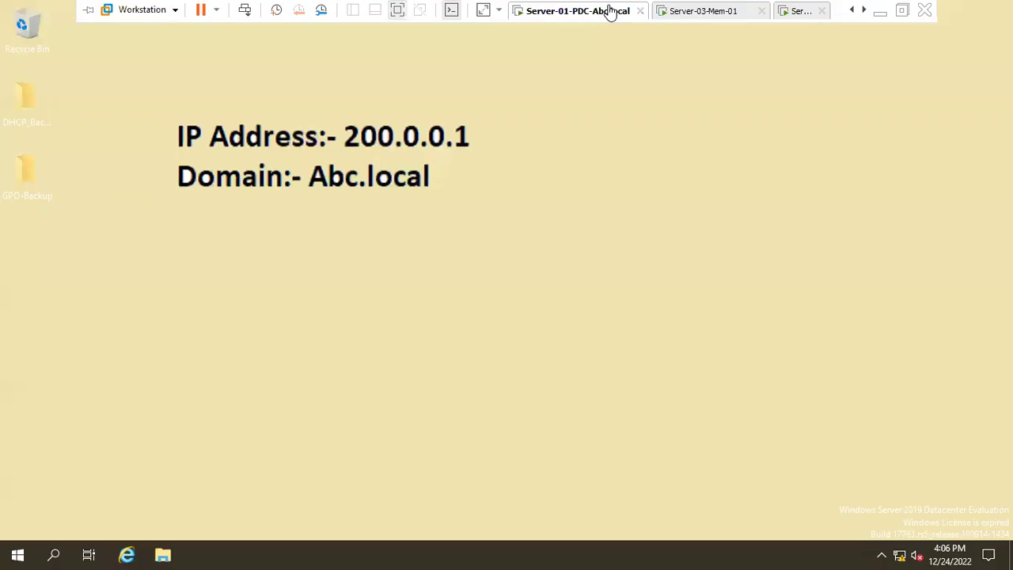
key("super+r")
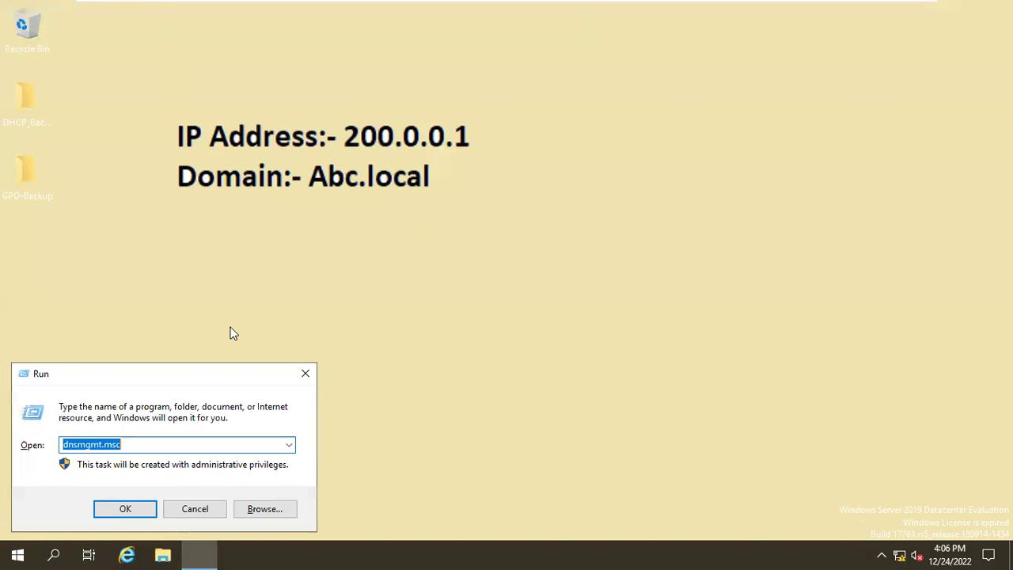
type("\\")
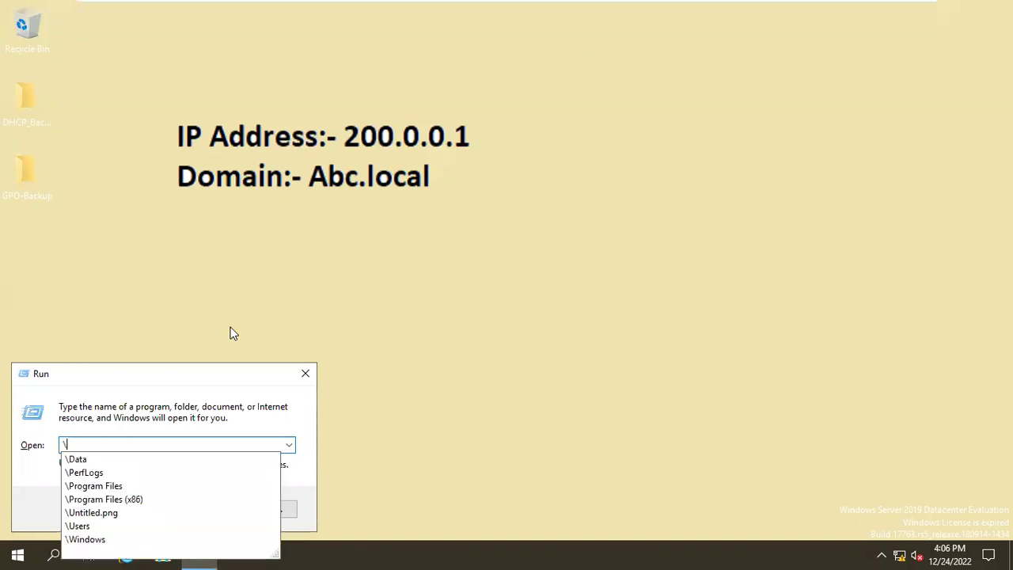
type("\\2")
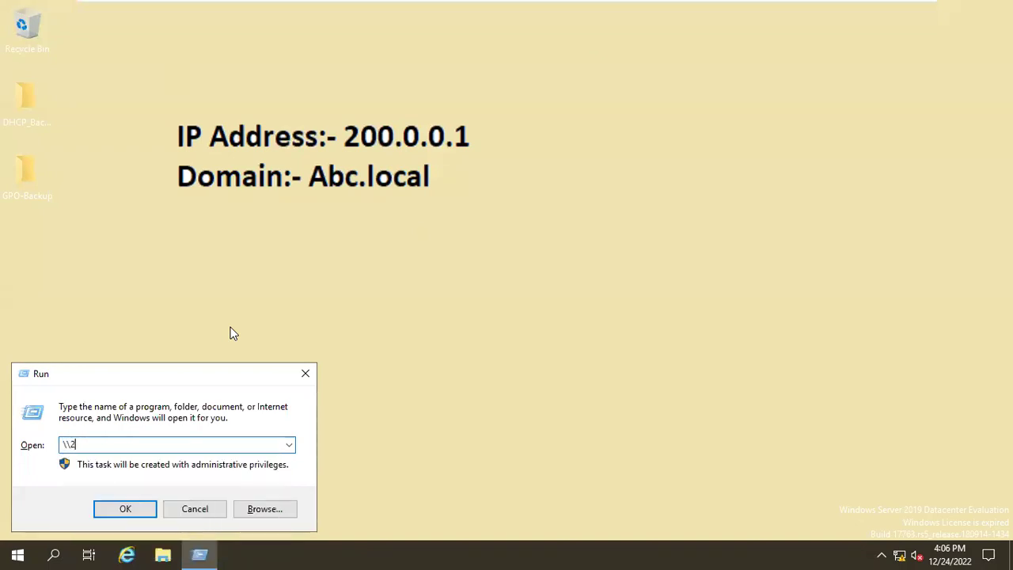
key("BackSpace")
type("200.0.0.")
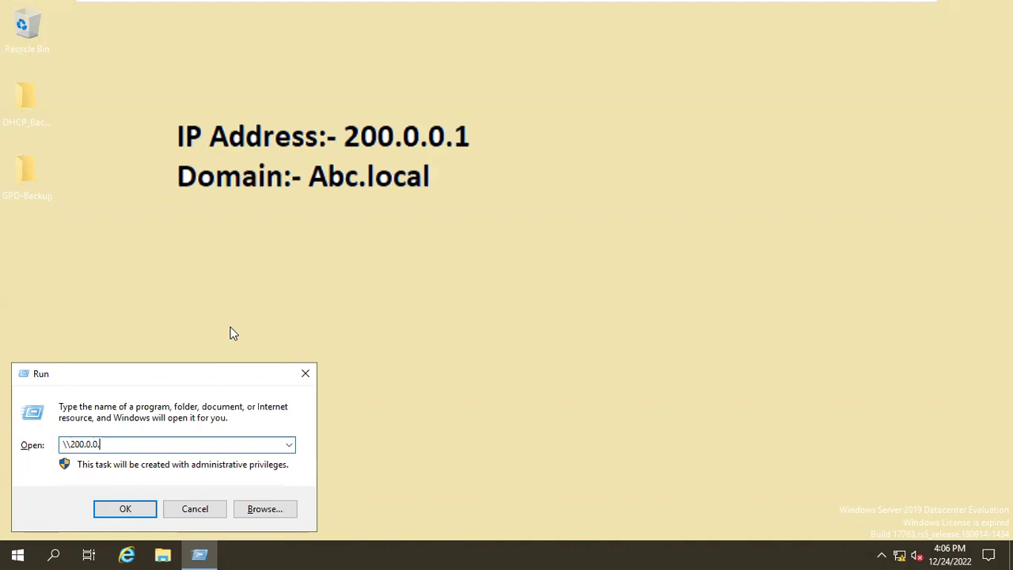
type("201")
left_click(122, 513)
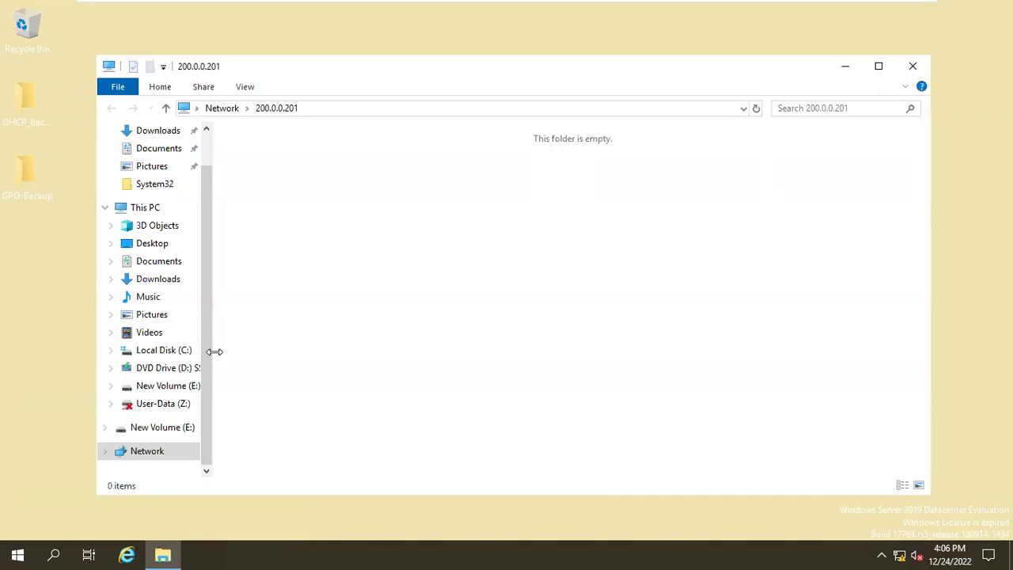
Step: Browse to the file server at 200.0.0.202, look inside its Data share, and return to the share list
left_click(327, 108)
left_click(328, 108)
key("BackSpace")
type("200.0.0.20")
key("Return")
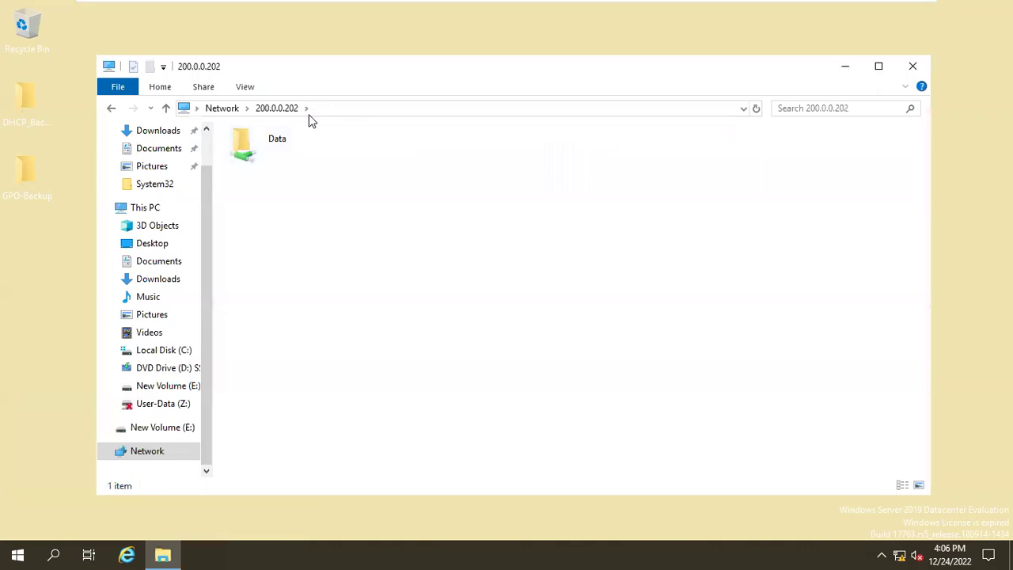
double_click(270, 148)
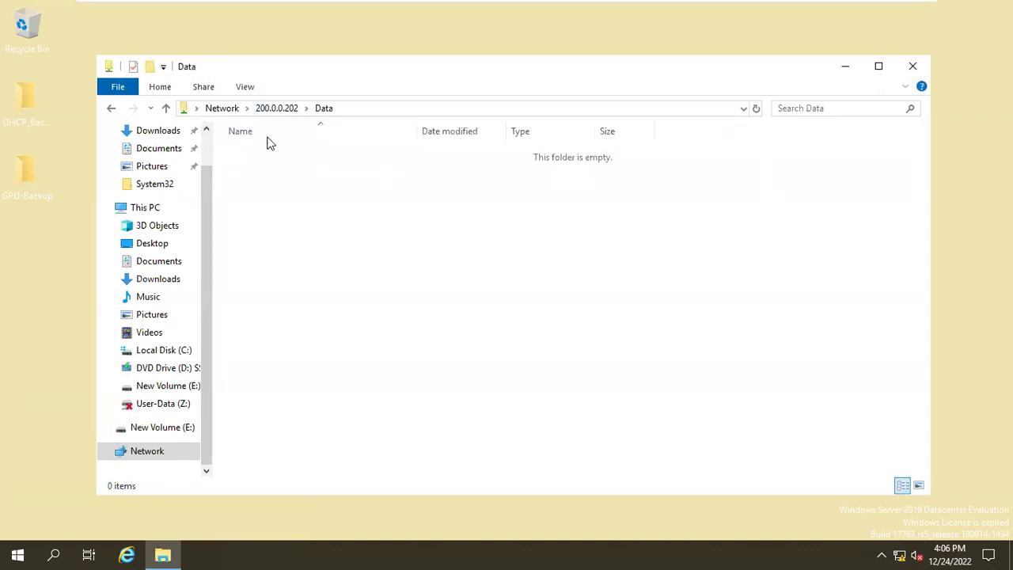
left_click(110, 110)
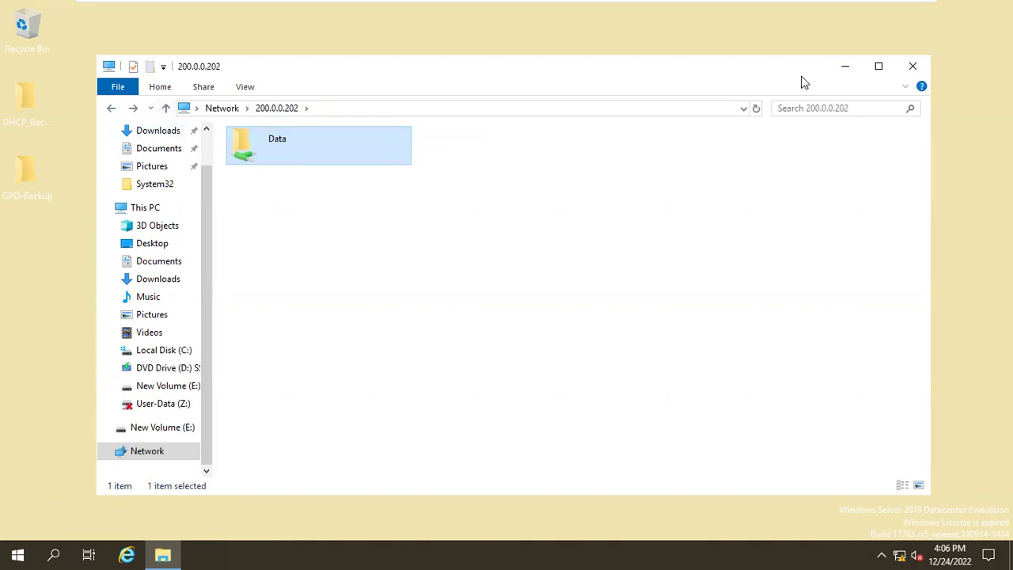
Step: Switch to the Server-03-Mem-01 virtual machine and power it off to simulate a node failure
mouse_move(637, 3)
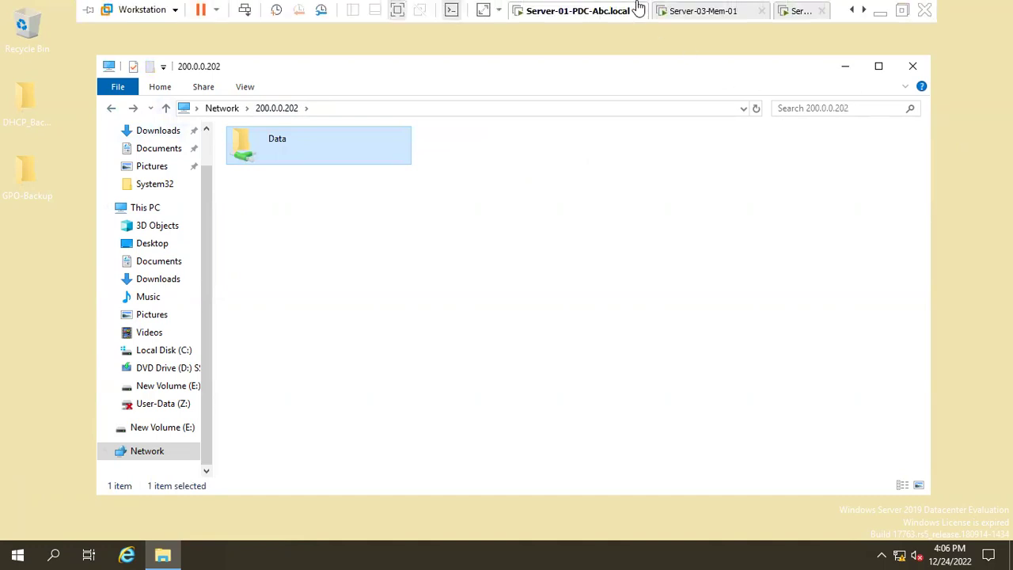
left_click(717, 13)
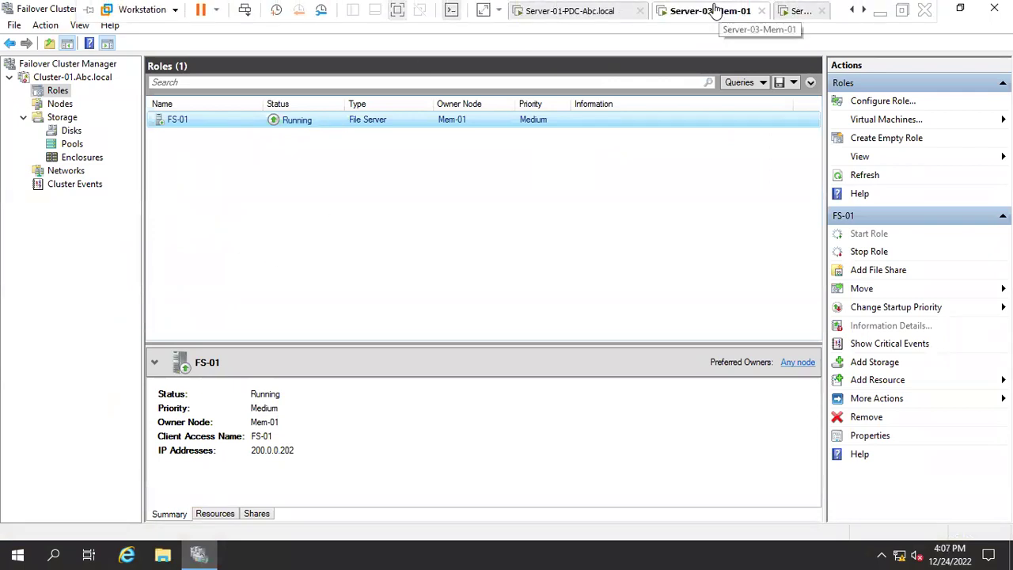
right_click(716, 9)
mouse_move(746, 36)
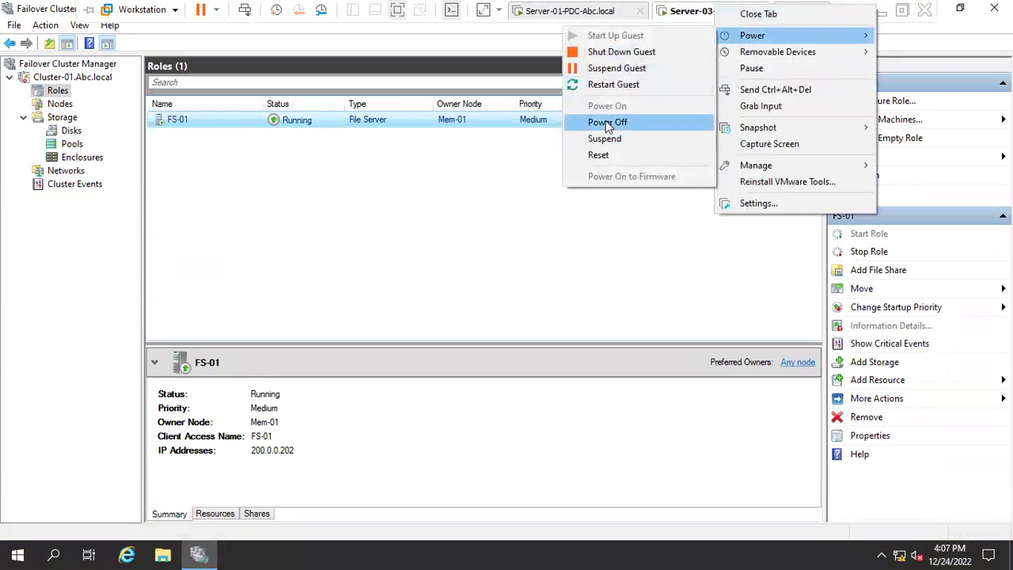
left_click(607, 122)
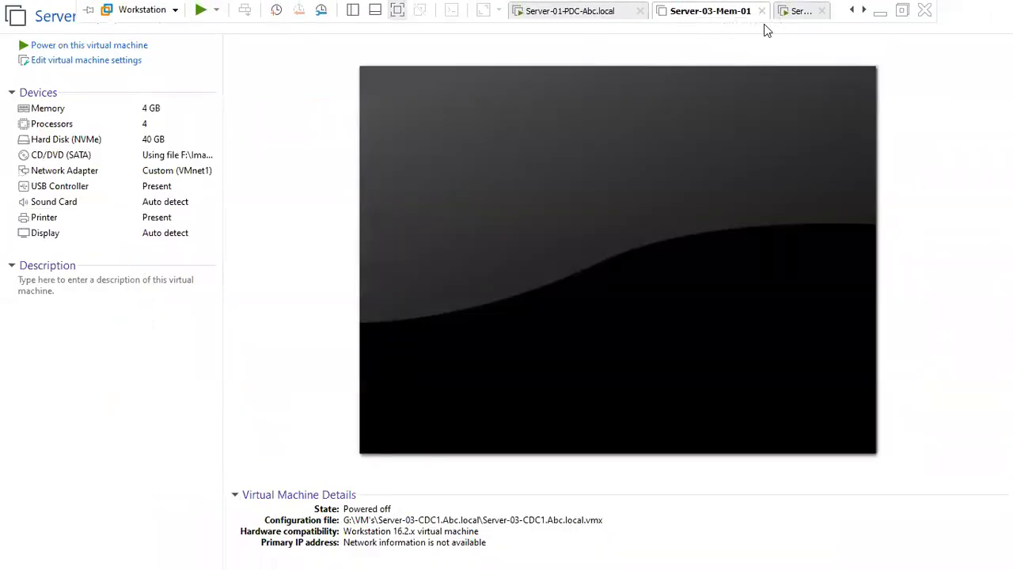
Step: Switch to the Server-04-Mem-02 virtual machine, unlock it, and sign in with the account password
left_click(797, 16)
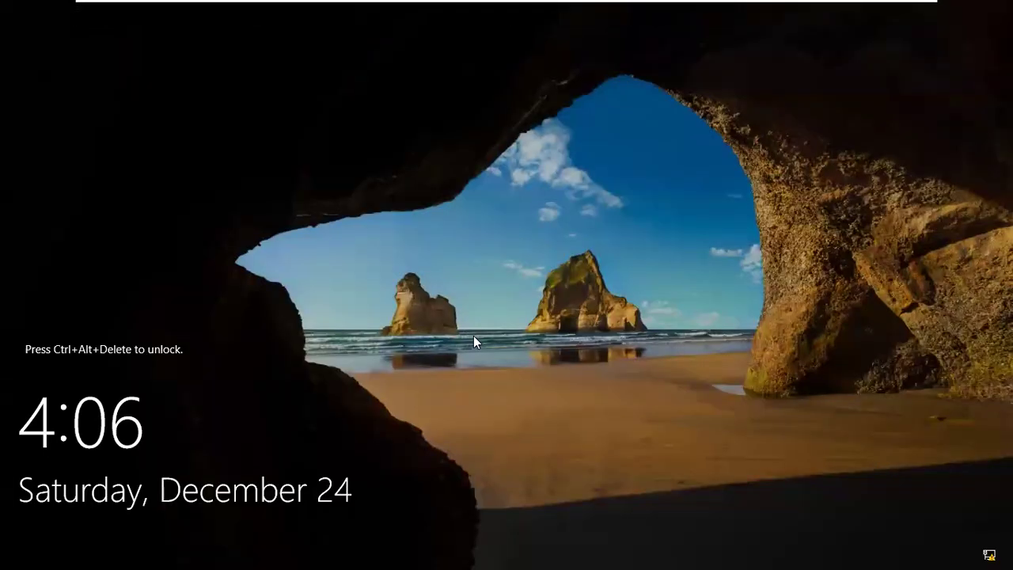
key("ctrl+alt+Insert")
type("•••••••")
key("Return")
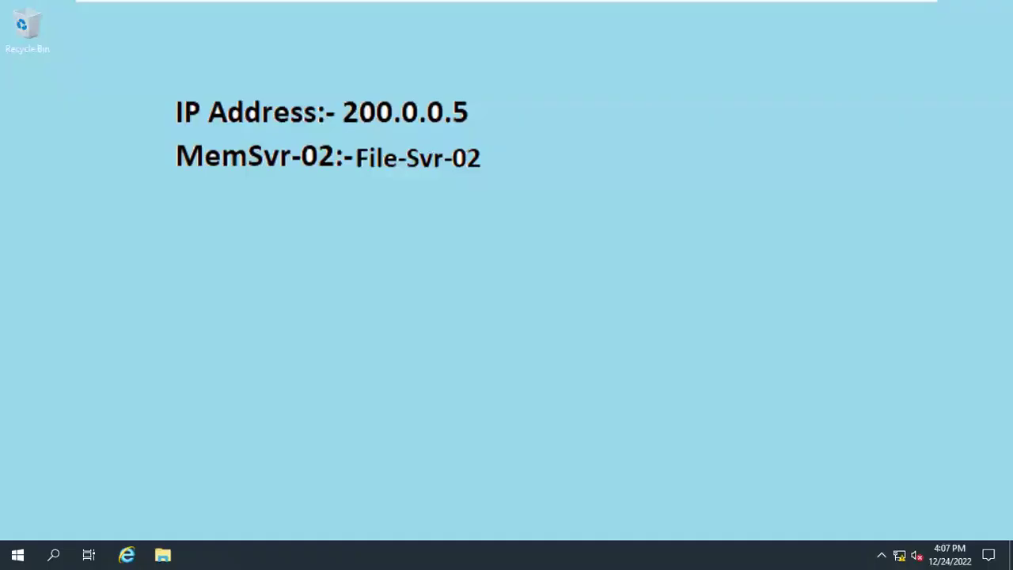
Step: Open Failover Cluster Manager, set the Windows Admin Center message not to show again, and close it
left_click(18, 554)
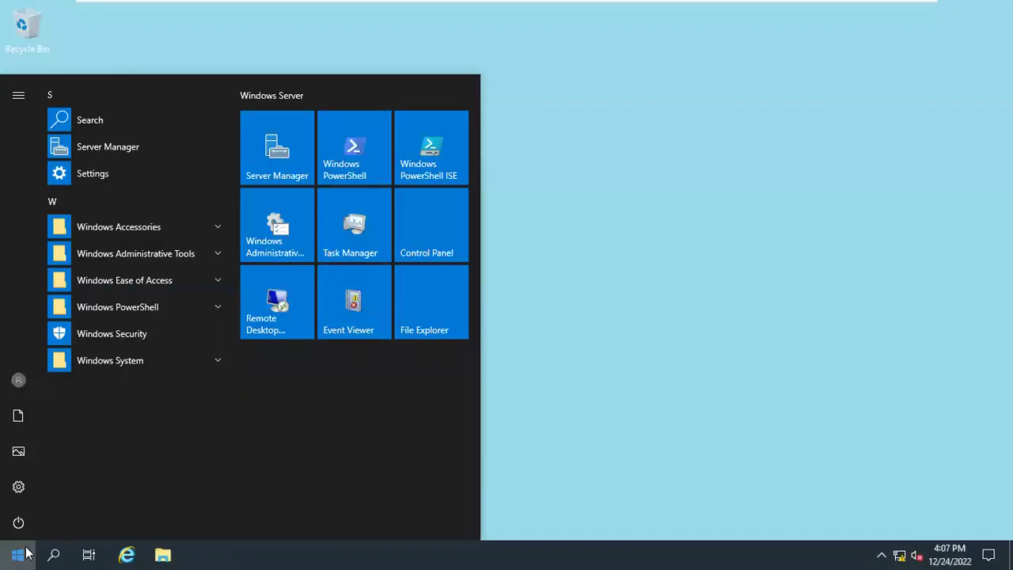
left_click(126, 257)
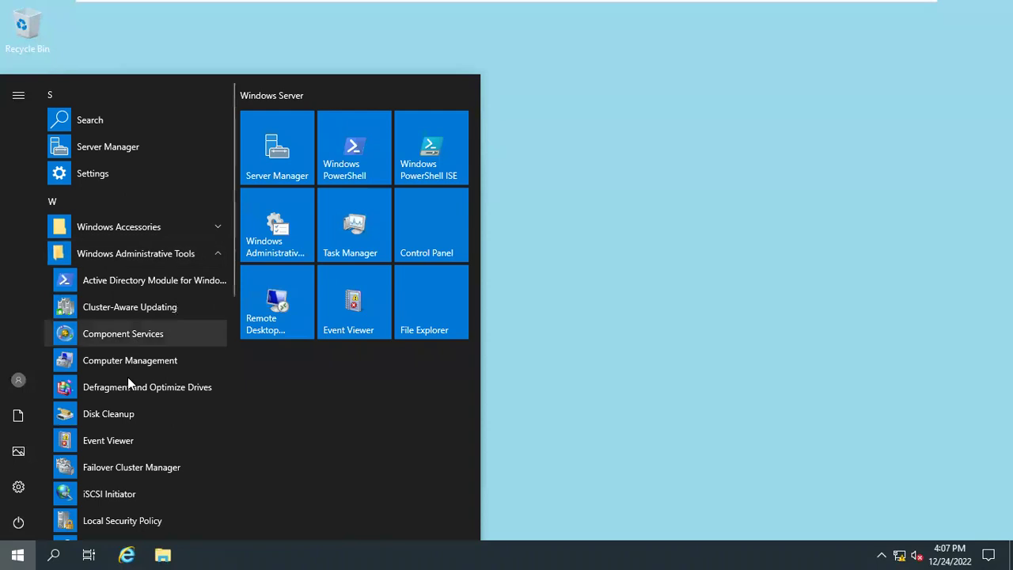
left_click(121, 467)
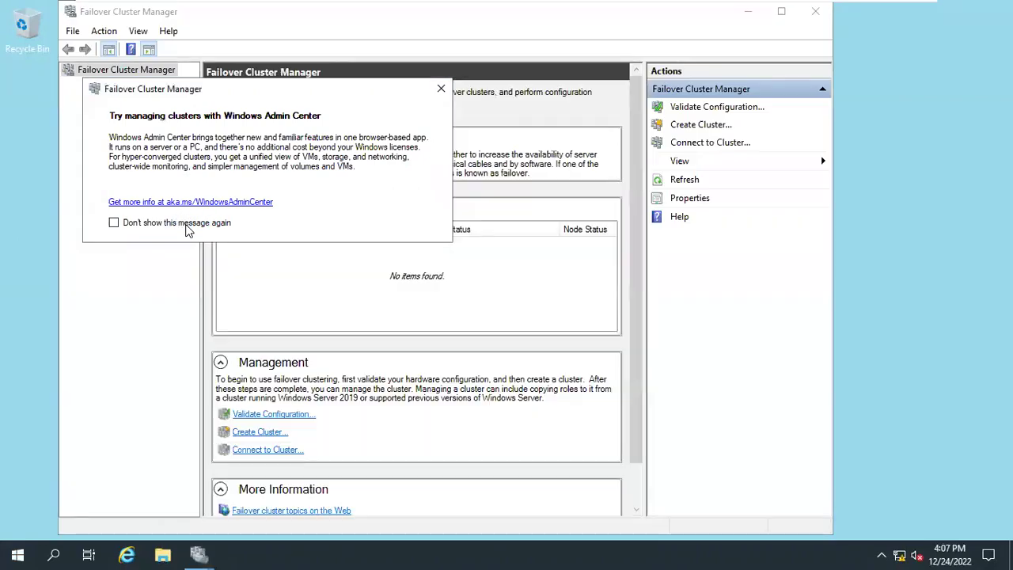
left_click(181, 222)
left_click(441, 91)
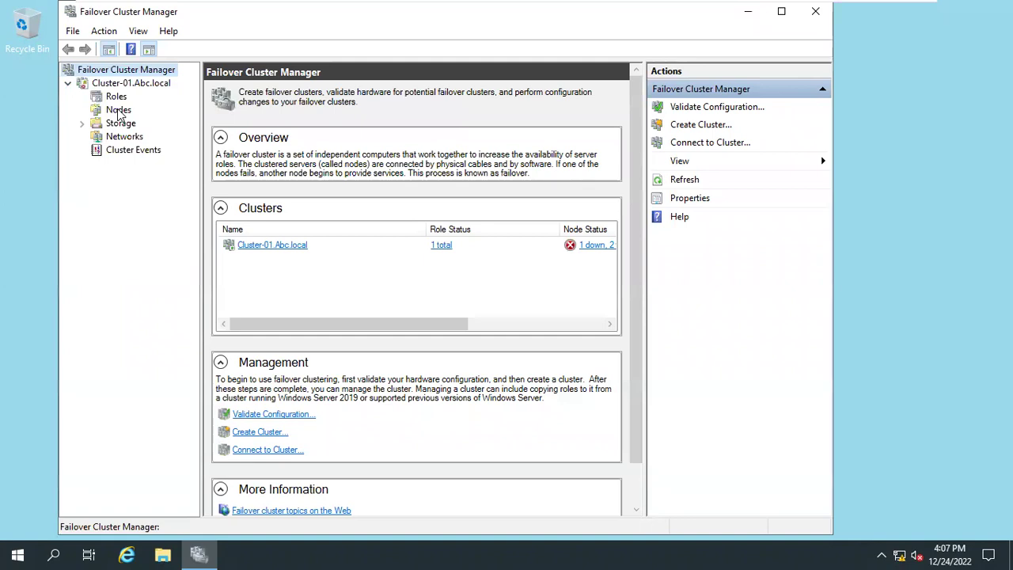
Step: Check the node statuses and the owner node of the FS-01 role in Cluster-01.Abc.local, with the window maximized
left_click(119, 110)
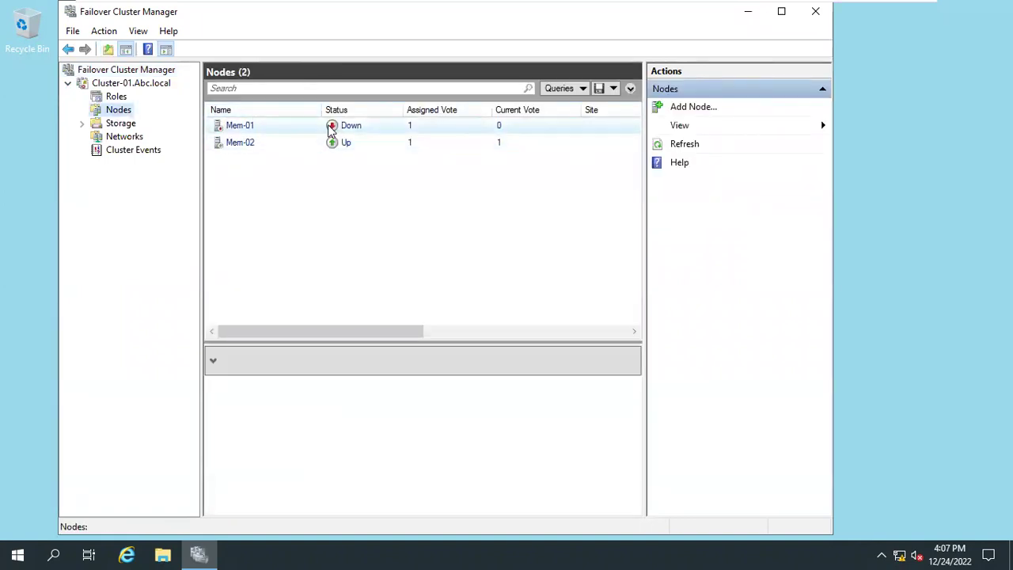
left_click(117, 97)
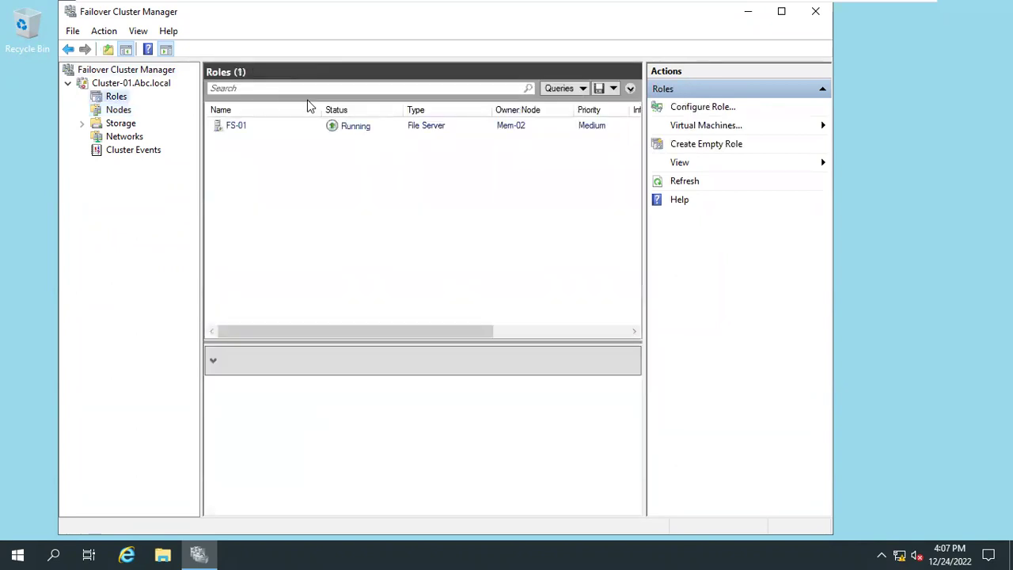
left_click(781, 11)
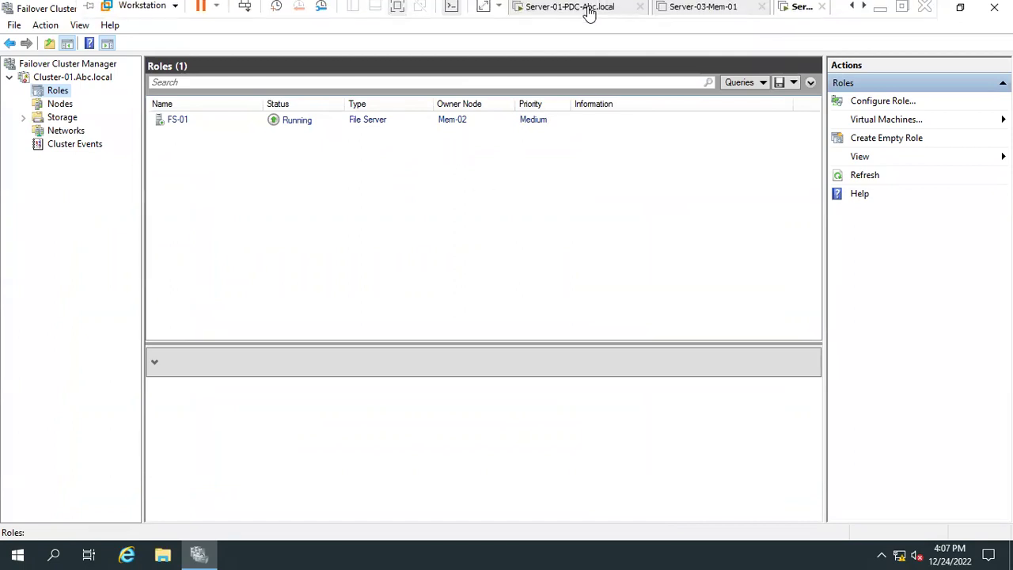
Step: Return to Server-01-PDC-Abc.local, close the old File Explorer window, and reopen \\200.0.0.201 through Run
left_click(584, 10)
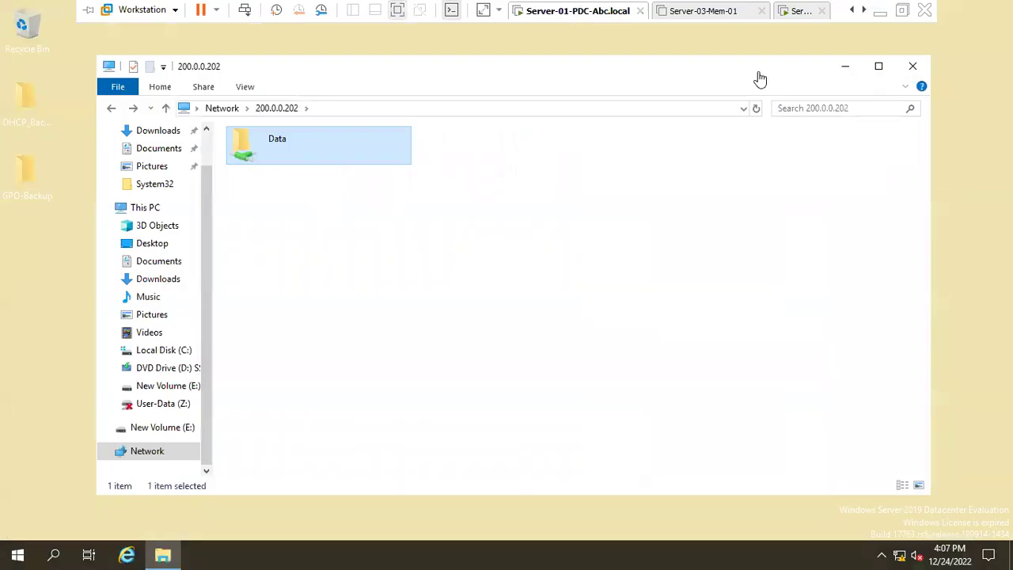
left_click(911, 68)
right_click(18, 554)
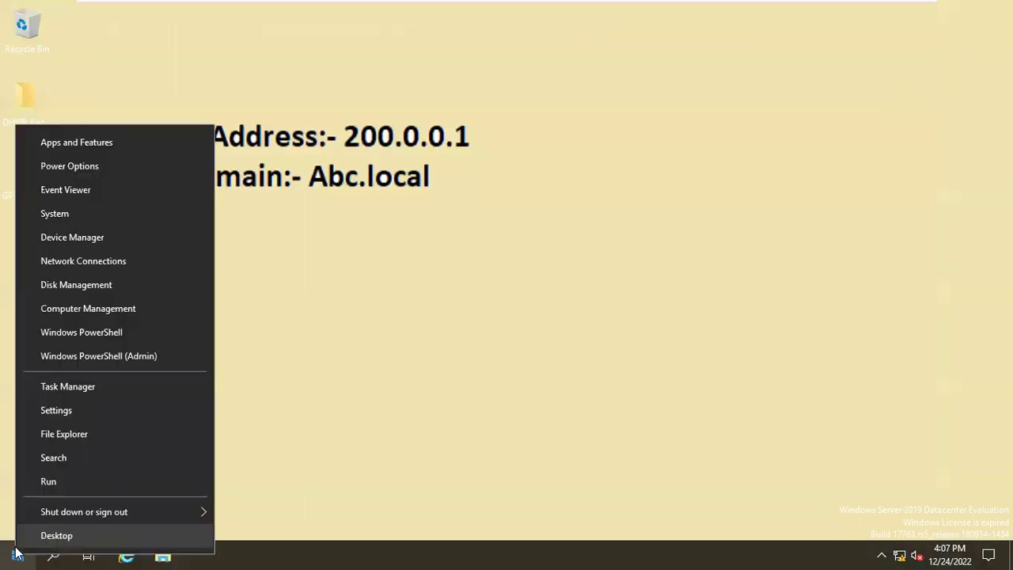
left_click(52, 492)
left_click(126, 511)
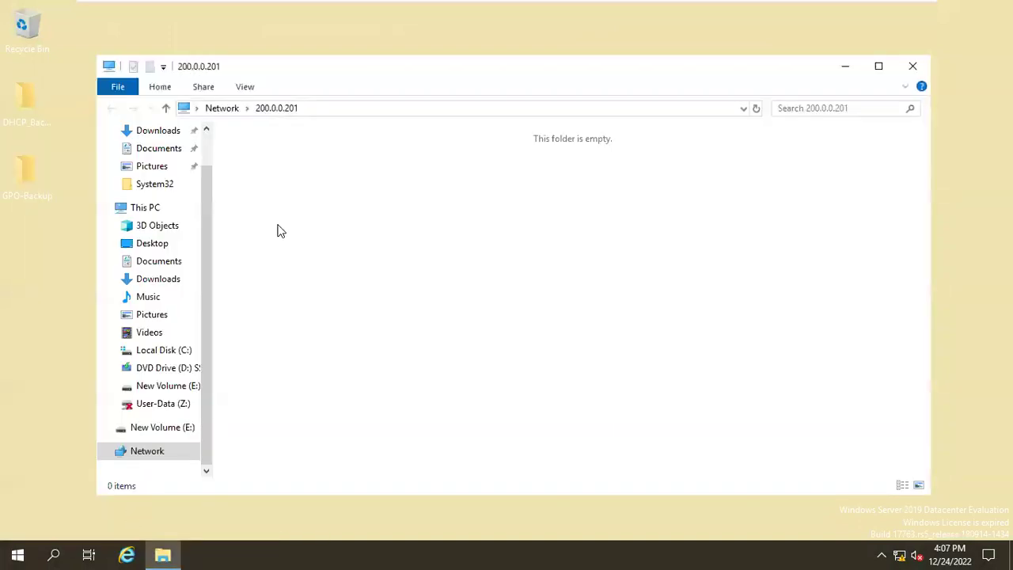
Step: Recheck the Data share at 200.0.0.202, close File Explorer, and take the virtual machine out of full-screen mode
left_click(340, 108)
left_click(338, 107)
key("BackSpace")
type("200.0.0.202")
key("Return")
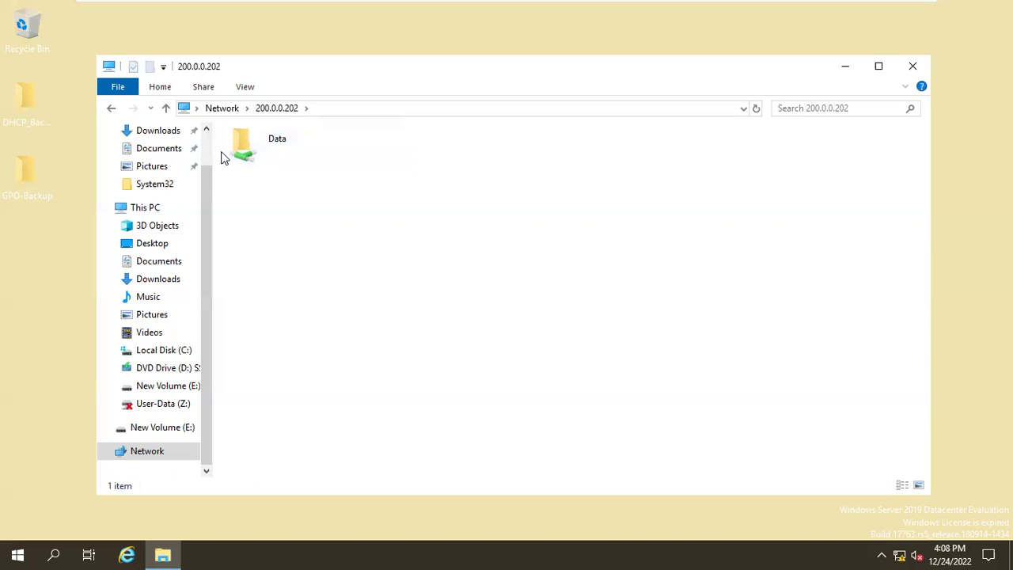
left_click(913, 66)
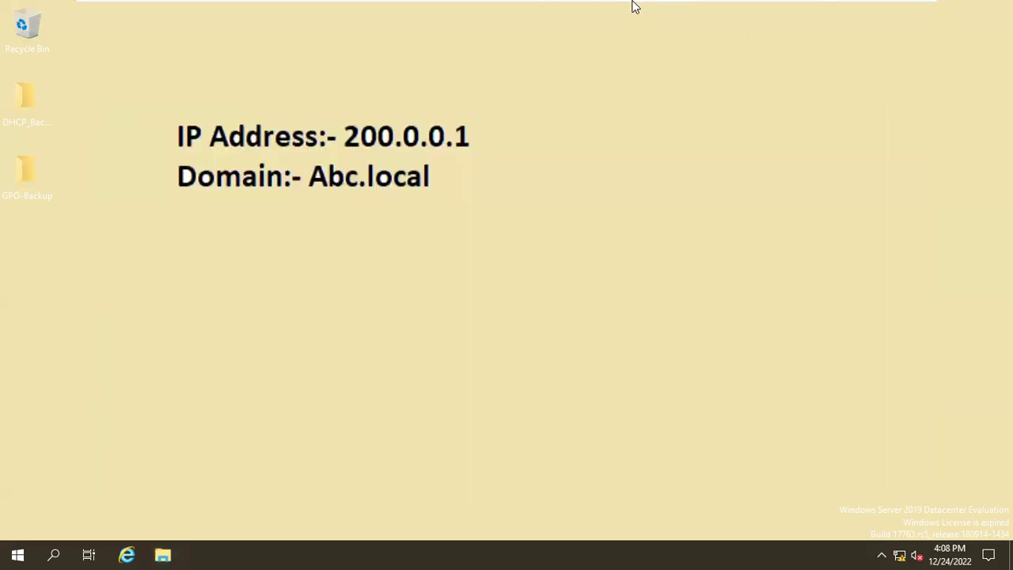
mouse_move(634, 4)
left_click(901, 11)
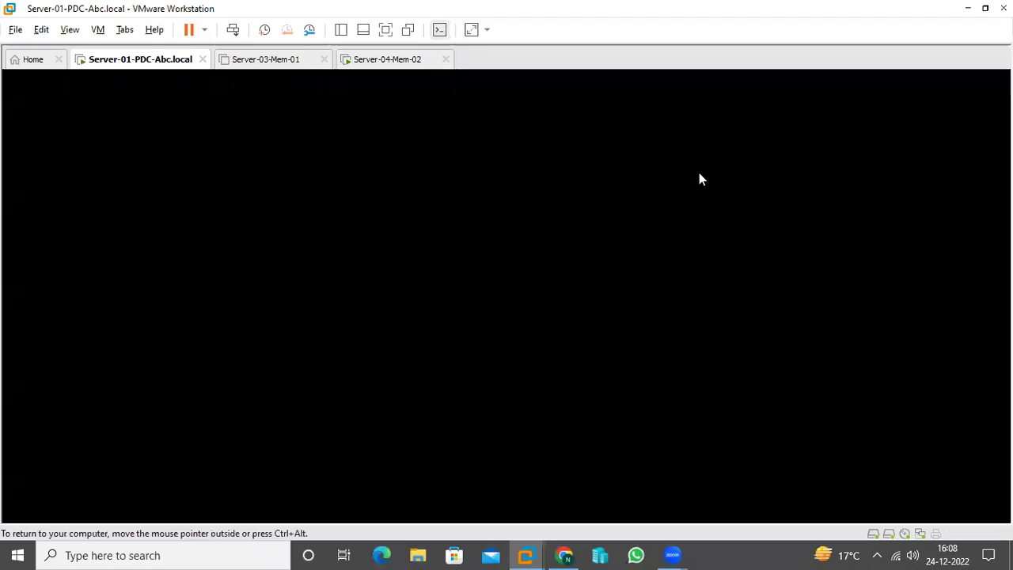